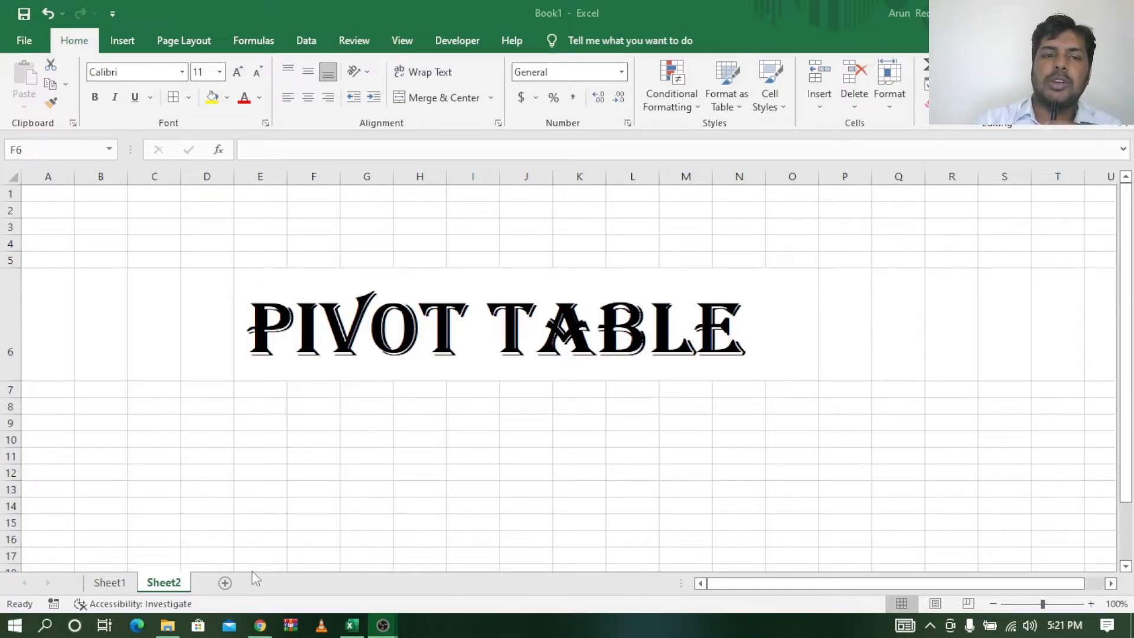
Switch to Chrome to view the YouTube channel's created playlists and return to the Excel workbook.
{"action": "left_click", "coordinate": [261, 625]}
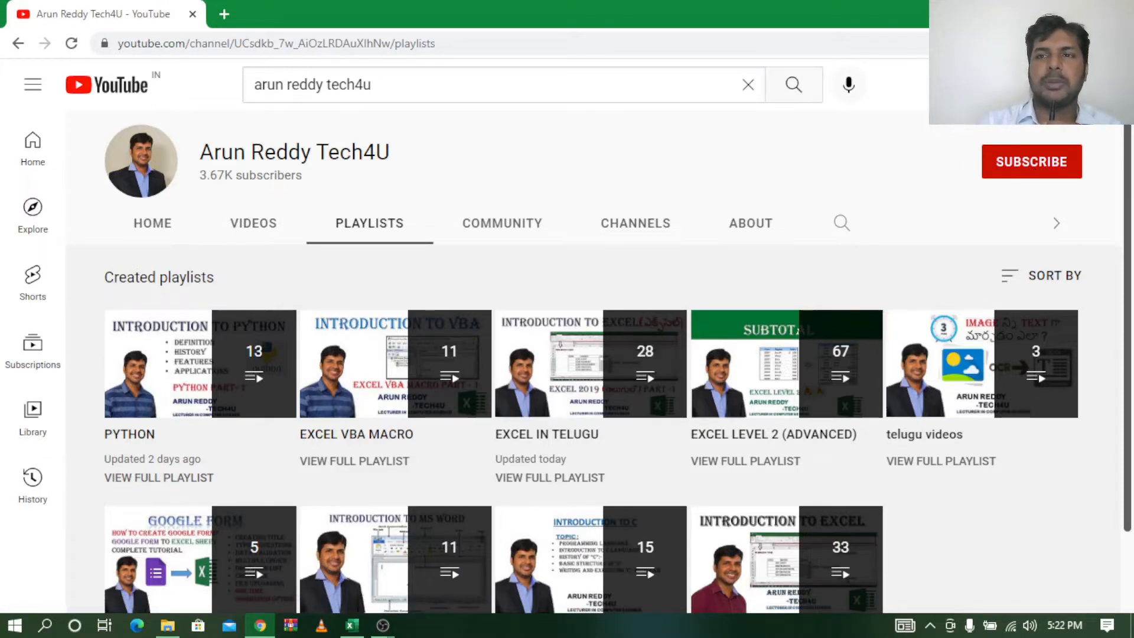
{"action": "left_click", "coordinate": [352, 625]}
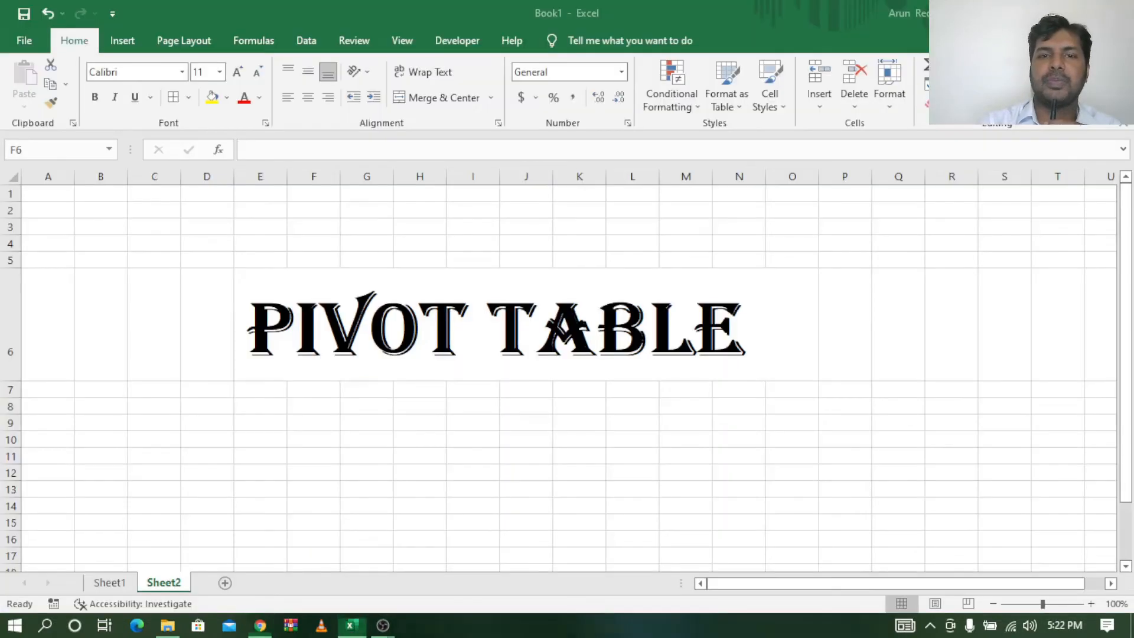
Examine the sales table on Sheet1, reviewing the emp name, branch, sales 2019 and sales 2020 columns.
{"action": "left_click", "coordinate": [123, 586]}
{"action": "left_click", "coordinate": [903, 367]}
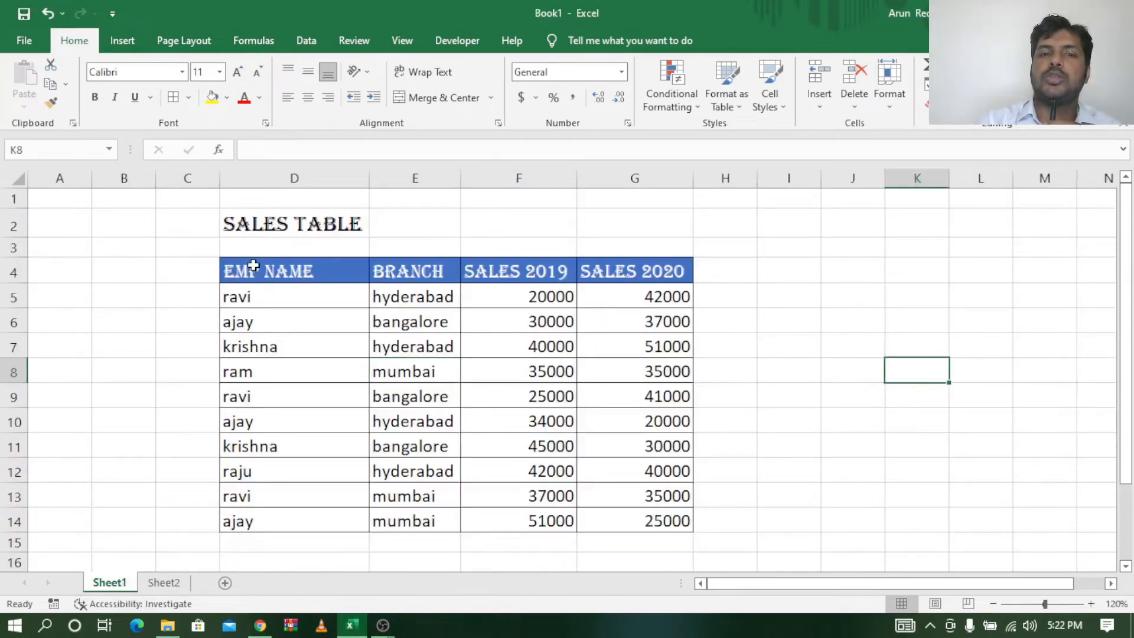
{"action": "left_click", "coordinate": [288, 171]}
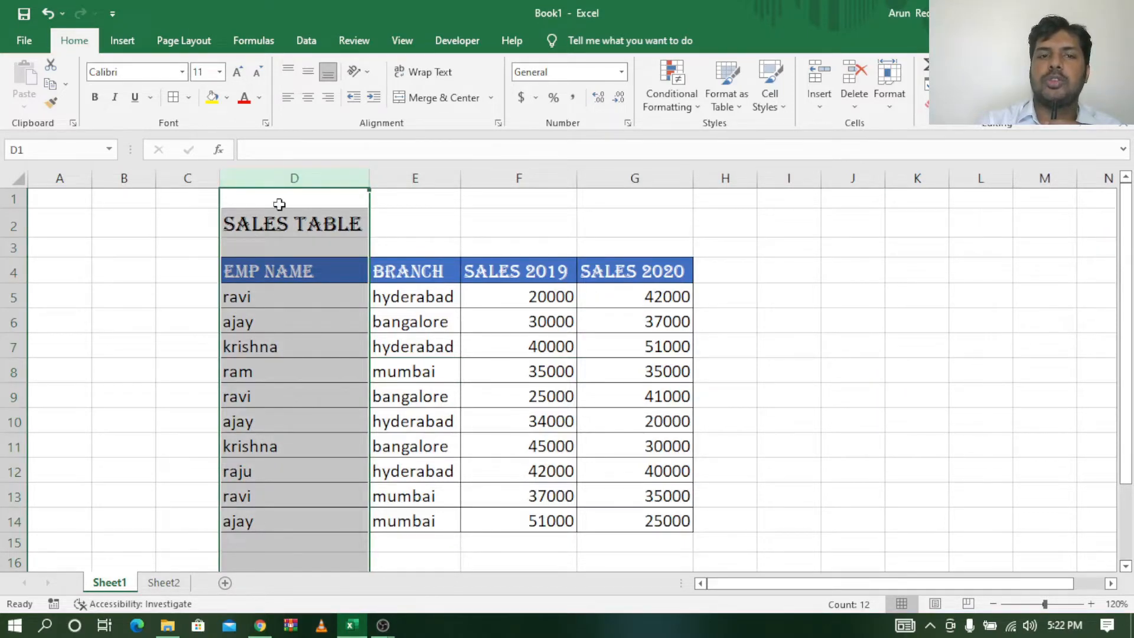
{"action": "left_click", "coordinate": [420, 176]}
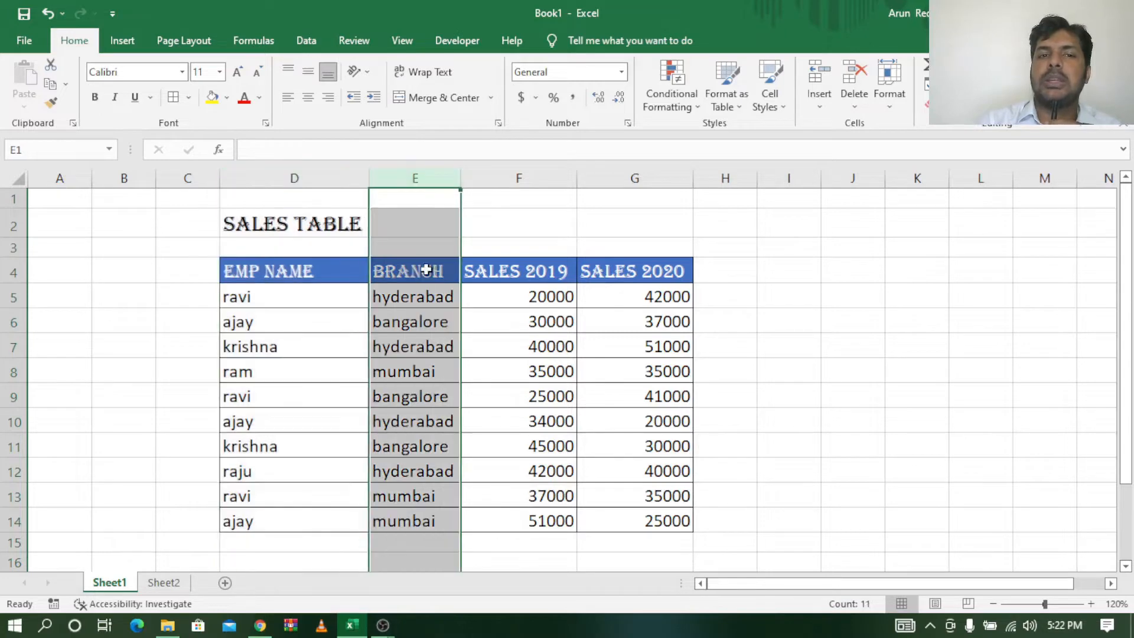
{"action": "left_click", "coordinate": [416, 300]}
{"action": "left_click", "coordinate": [416, 322]}
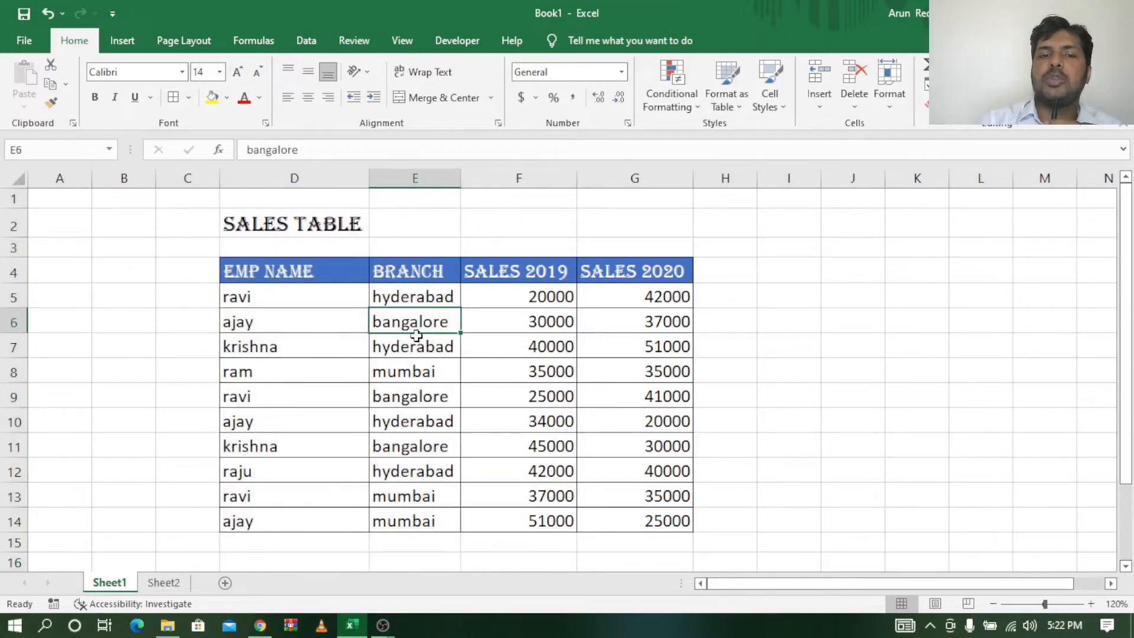
{"action": "left_click", "coordinate": [416, 381]}
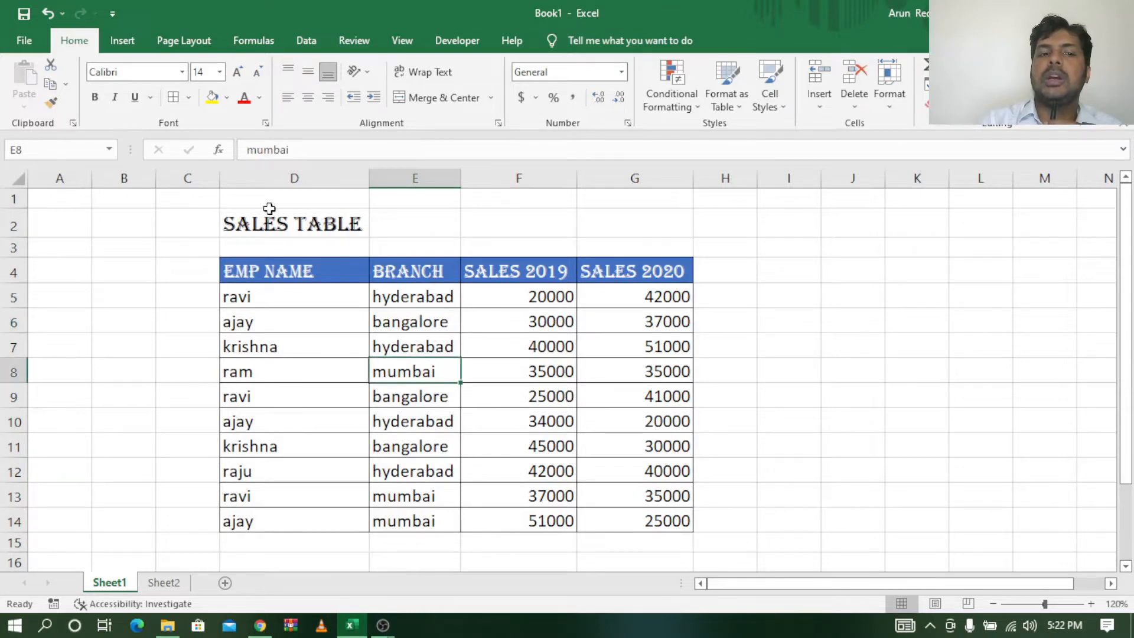
{"action": "left_click", "coordinate": [282, 293]}
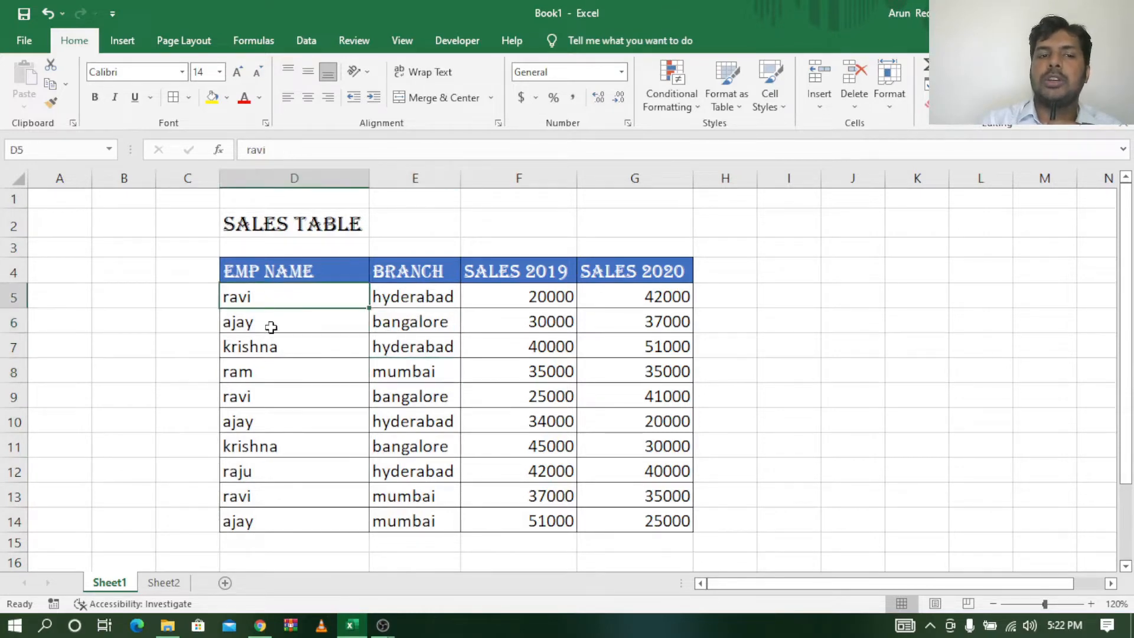
{"action": "left_click", "coordinate": [271, 326]}
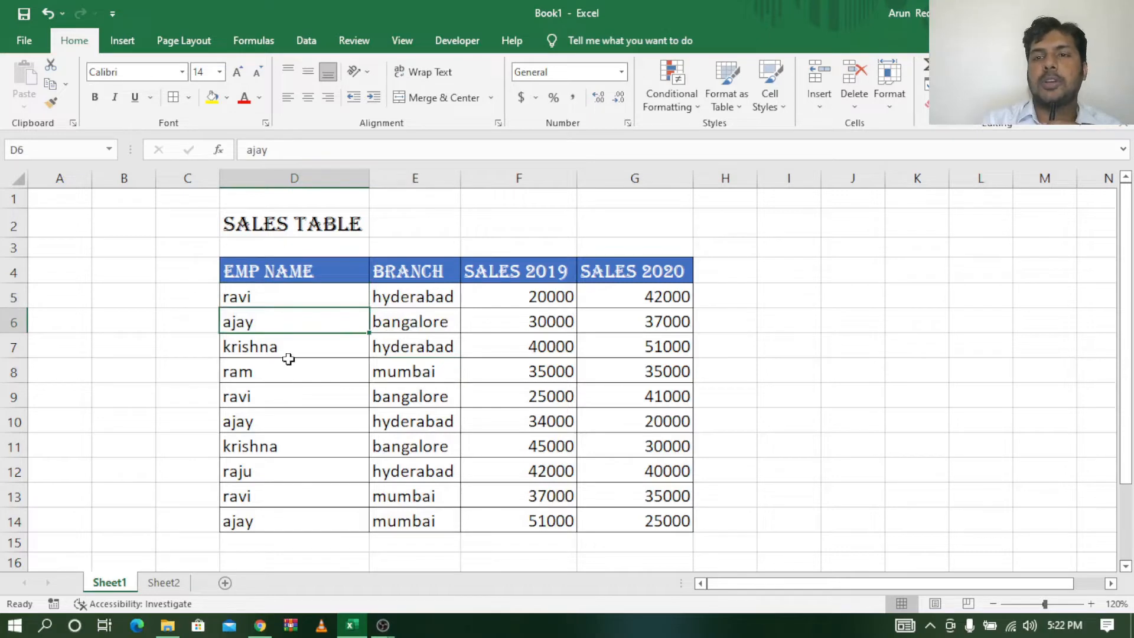
{"action": "left_click", "coordinate": [285, 298]}
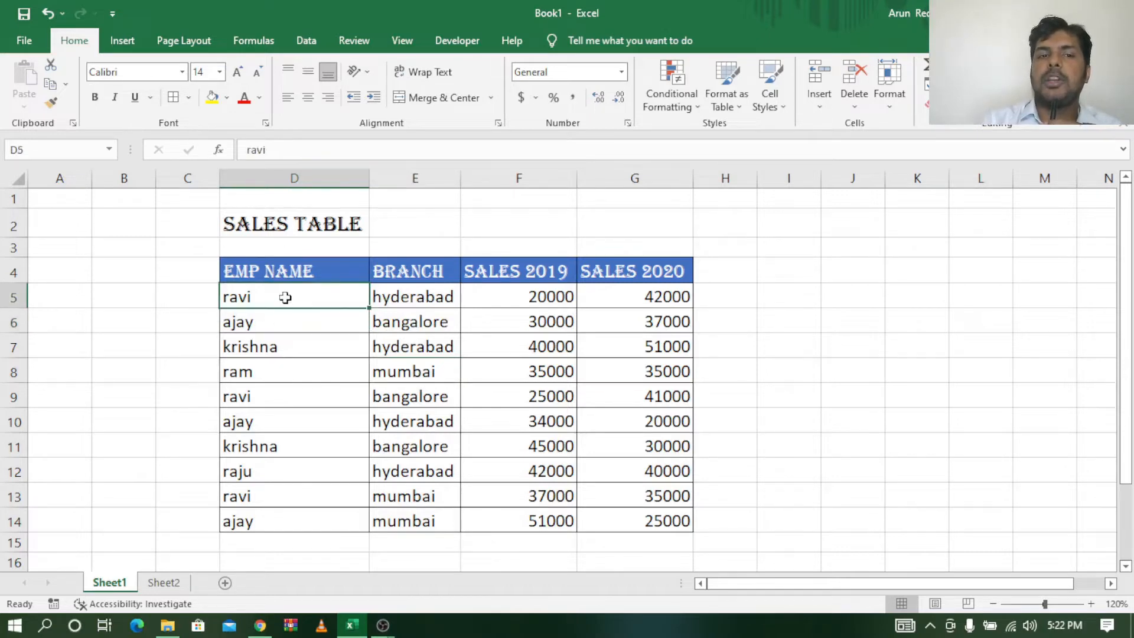
{"action": "left_click", "coordinate": [249, 397]}
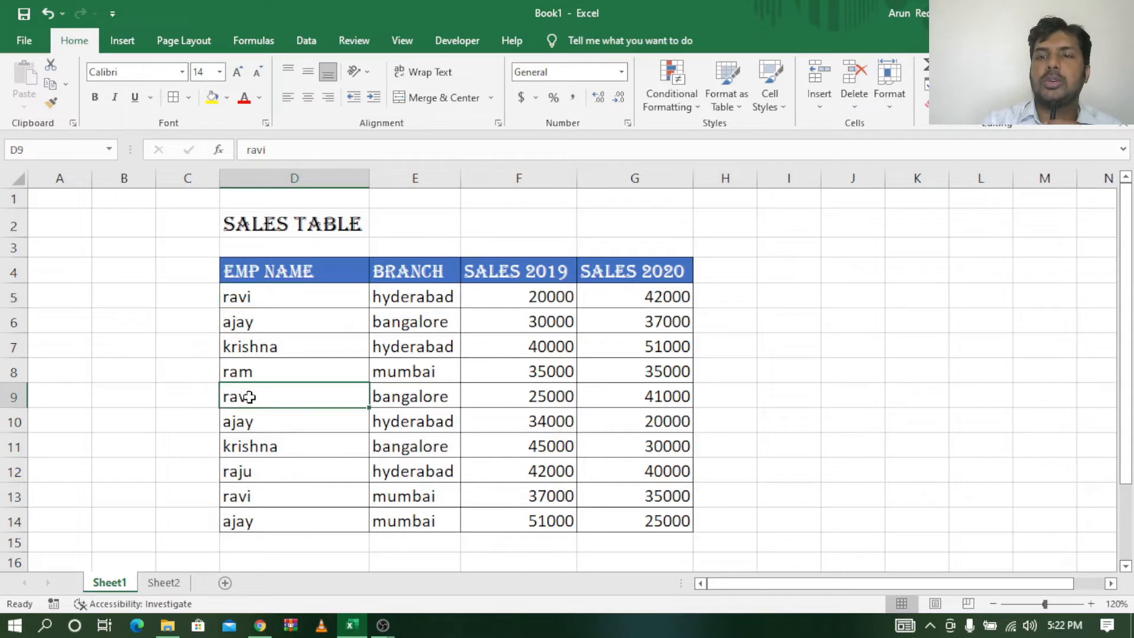
{"action": "left_click", "coordinate": [255, 294]}
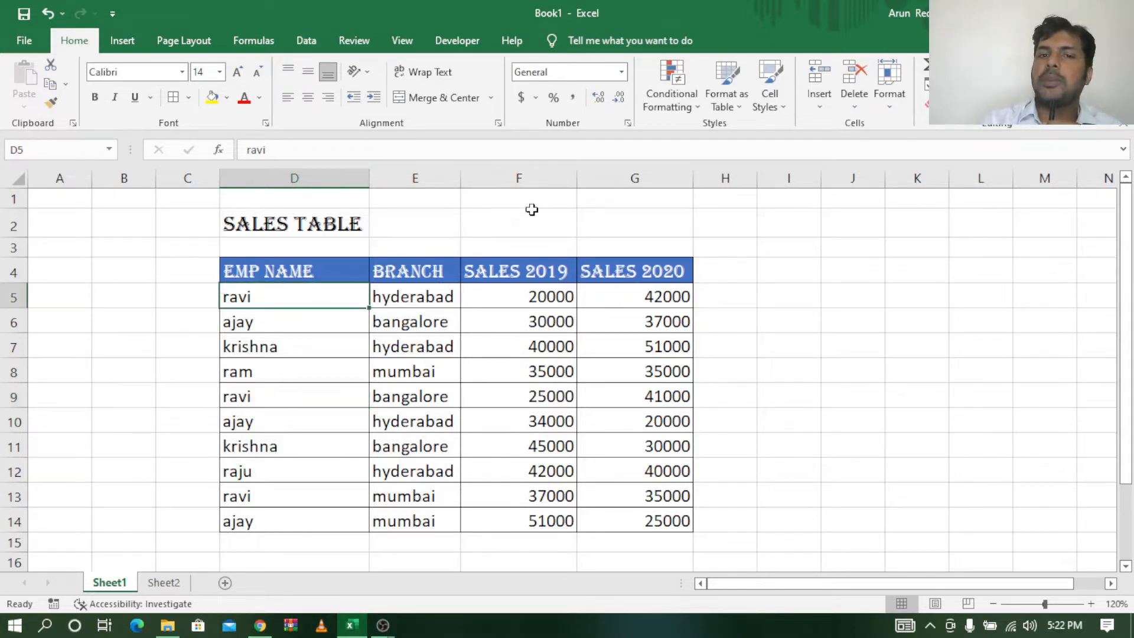
{"action": "left_click", "coordinate": [537, 176]}
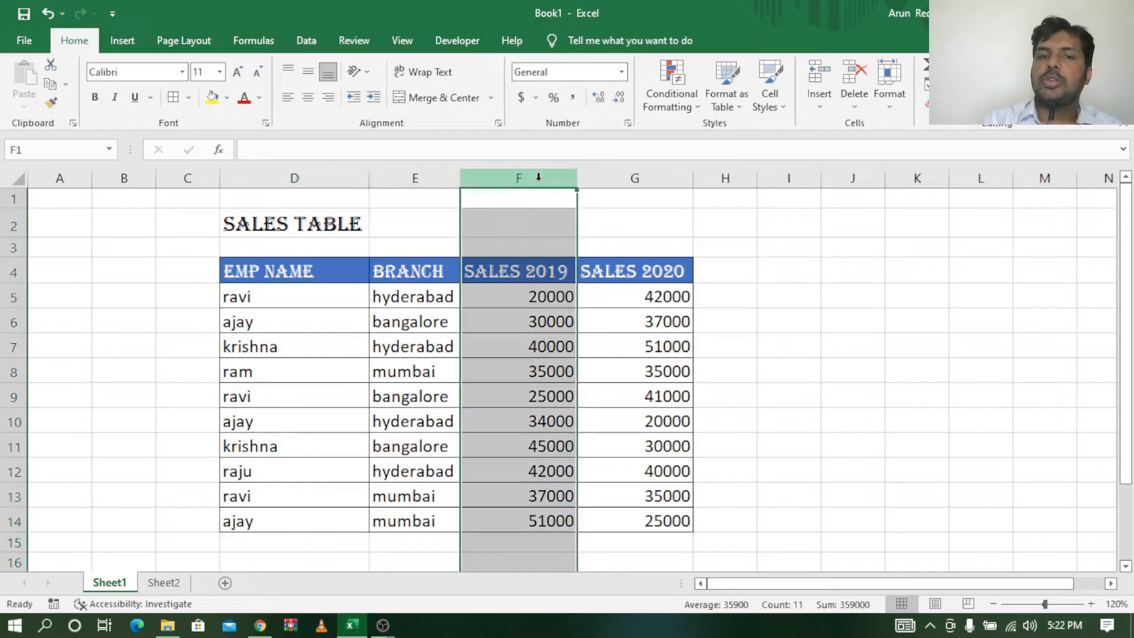
{"action": "left_click", "coordinate": [666, 177]}
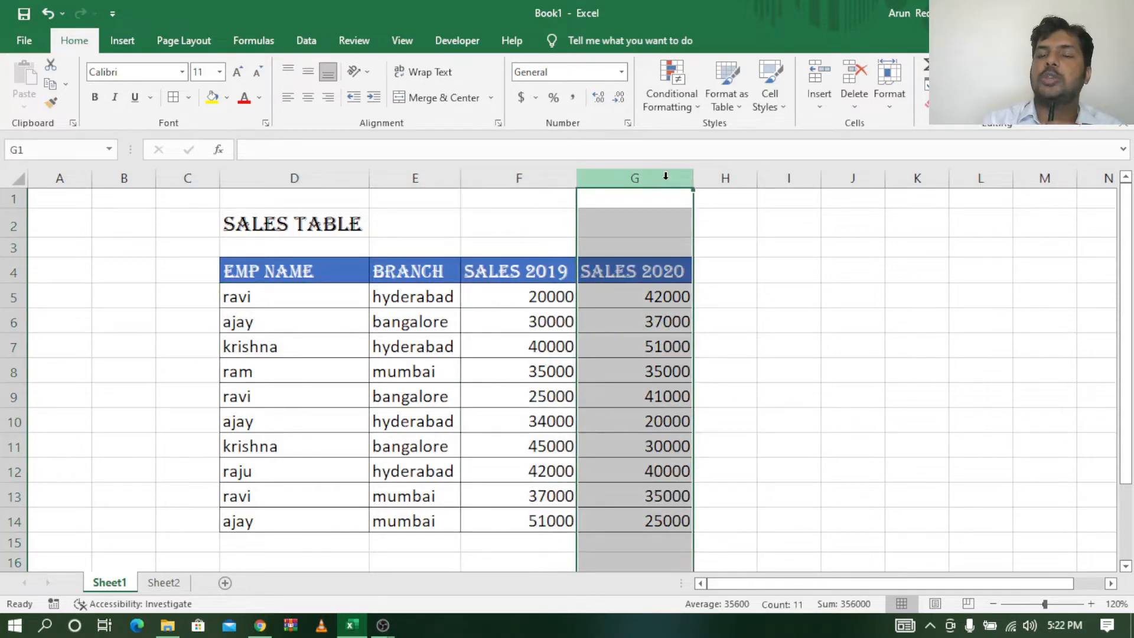
{"action": "left_click", "coordinate": [748, 372]}
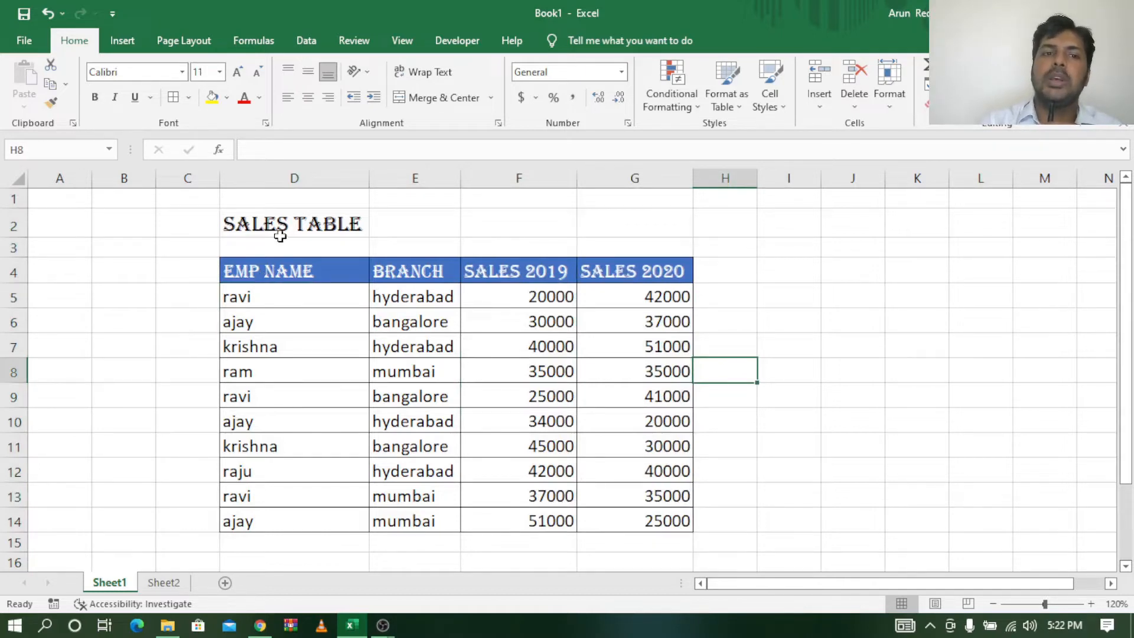
Create a PivotTable on a new worksheet from the sales table range D4:G14, including its headers.
{"action": "left_click_drag", "start_coordinate": [253, 271], "coordinate": [670, 525]}
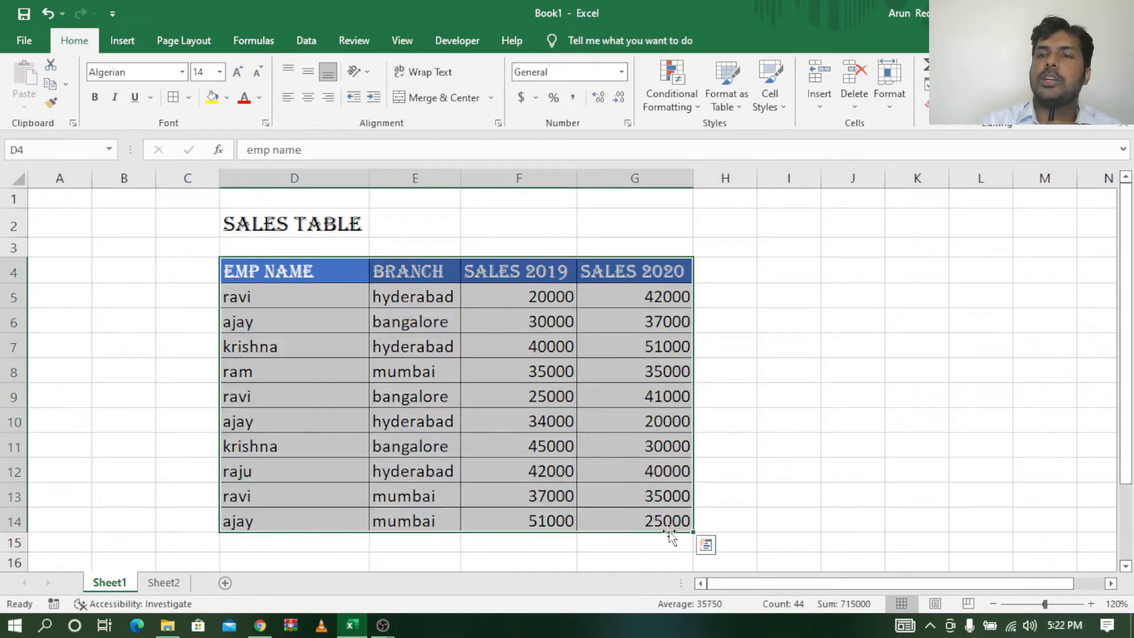
{"action": "left_click", "coordinate": [121, 42]}
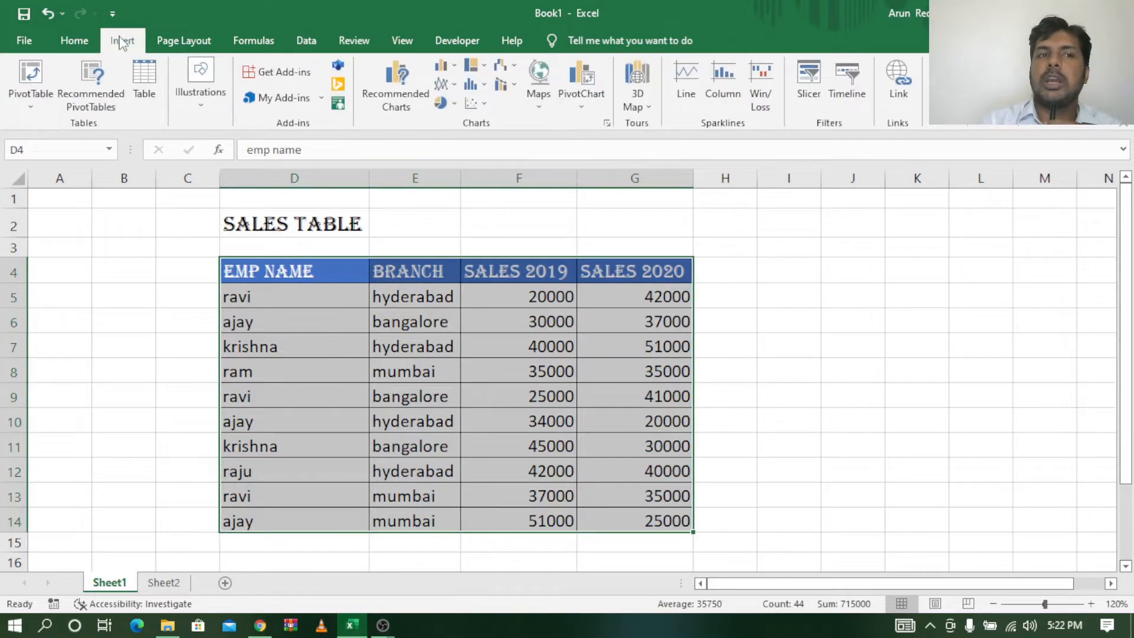
{"action": "left_click", "coordinate": [32, 79]}
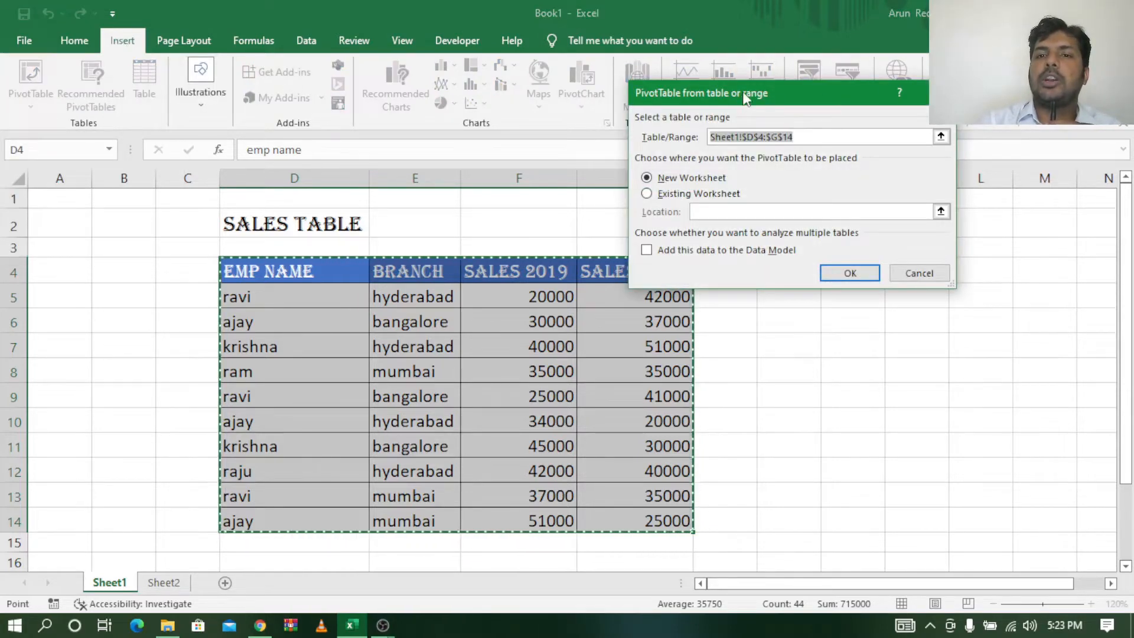
{"action": "left_click_drag", "start_coordinate": [778, 106], "coordinate": [797, 196]}
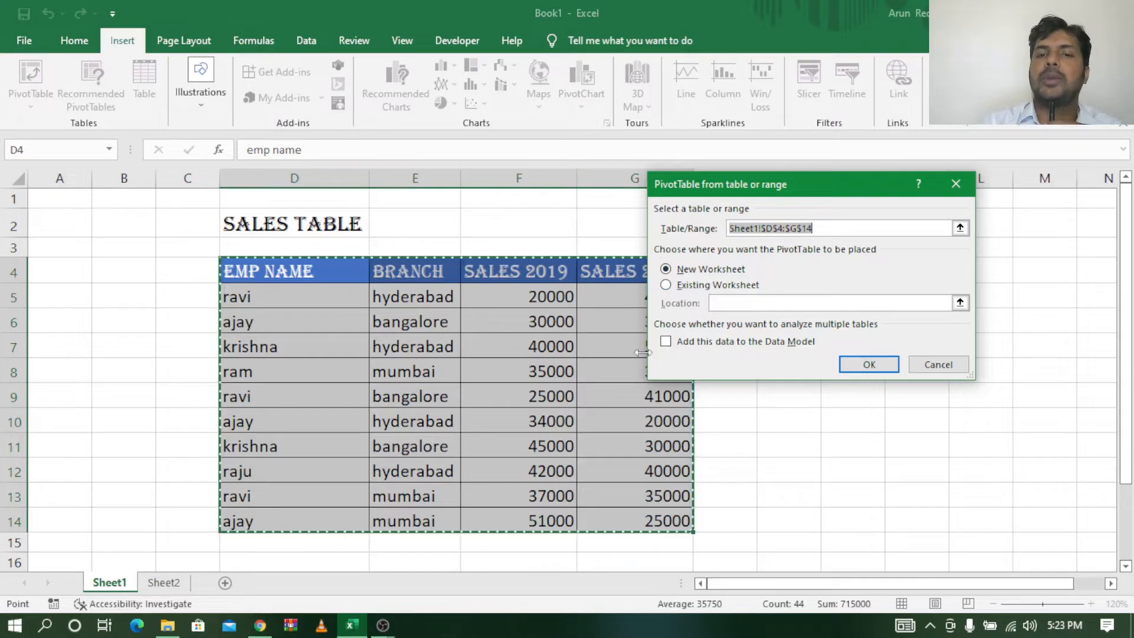
{"action": "left_click", "coordinate": [670, 283]}
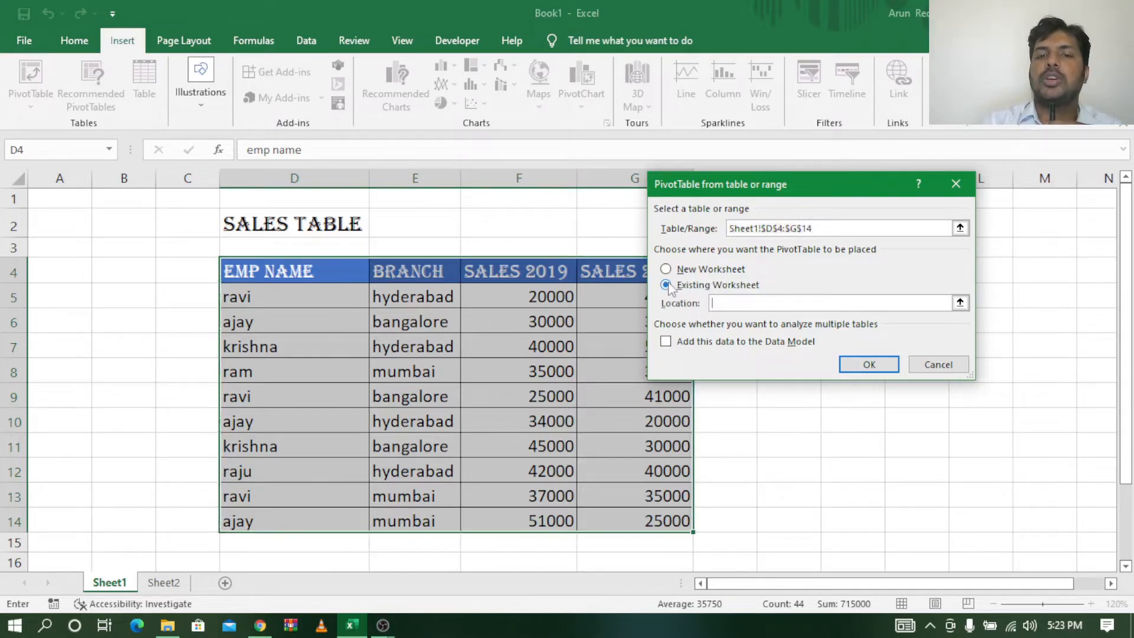
{"action": "left_click", "coordinate": [667, 270]}
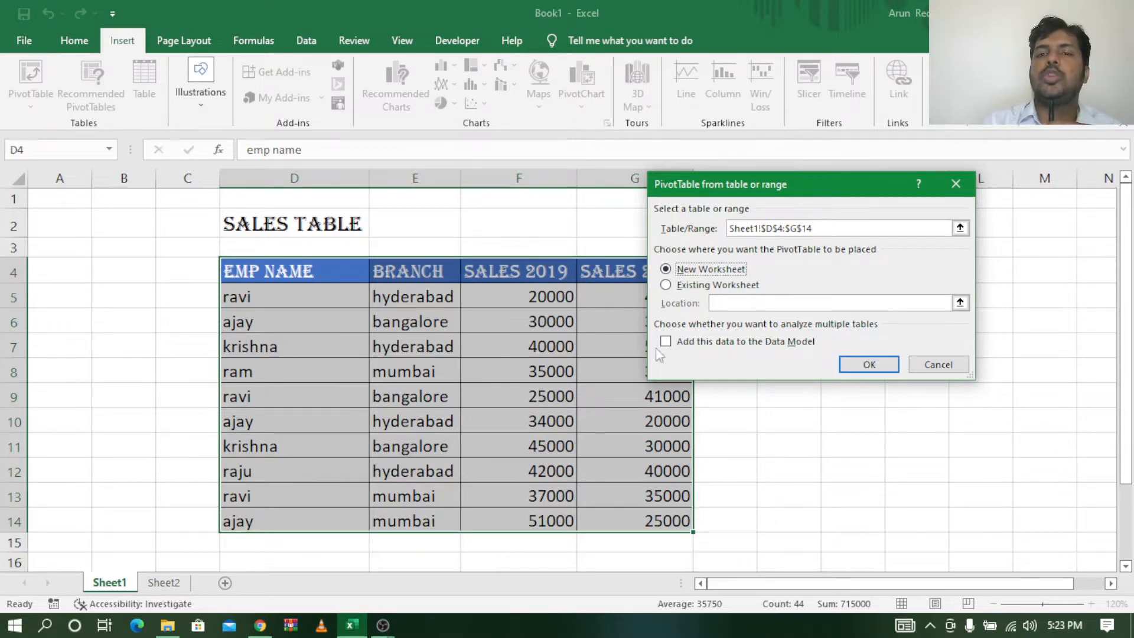
{"action": "left_click", "coordinate": [867, 365]}
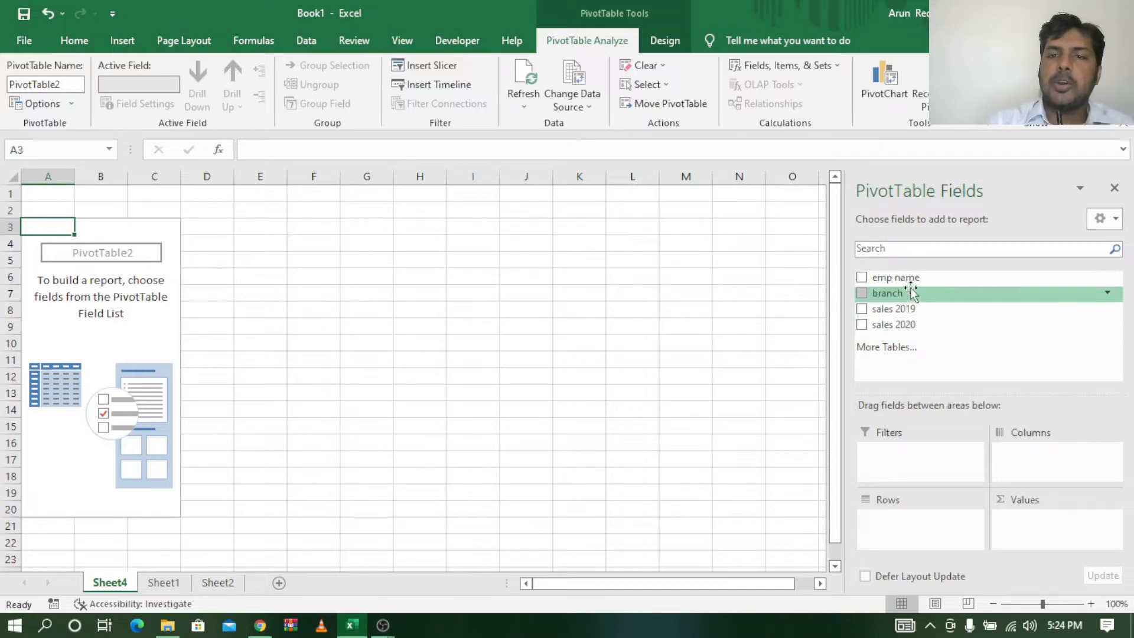
Add the emp name field to the PivotTable's Rows area and the branch field to its Values area.
{"action": "left_click_drag", "start_coordinate": [911, 282], "coordinate": [913, 524]}
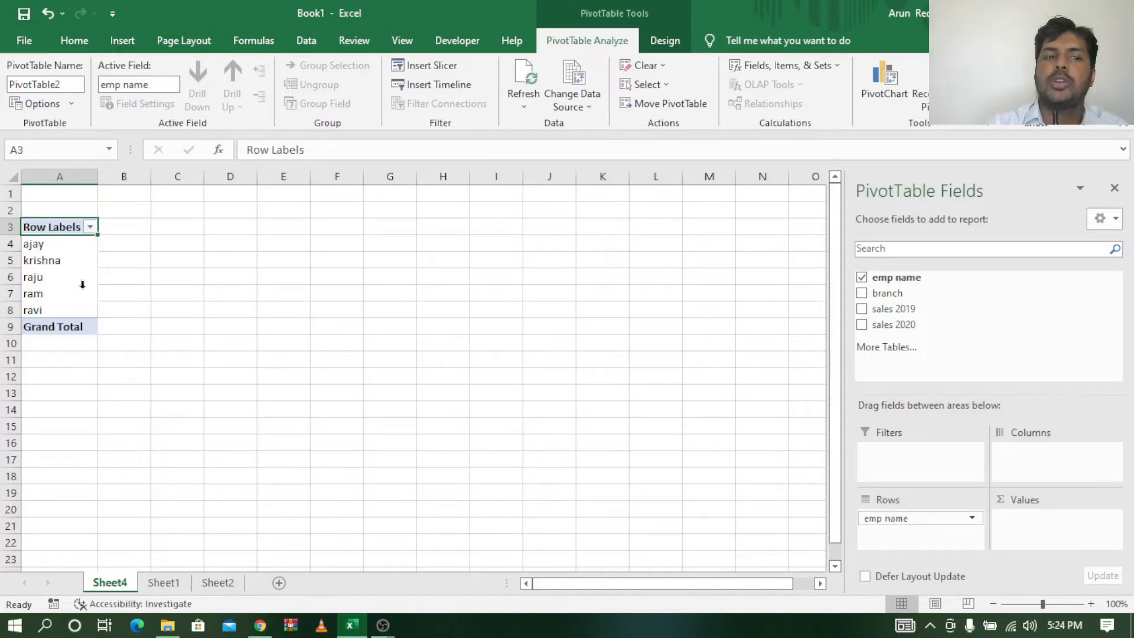
{"action": "left_click", "coordinate": [54, 245]}
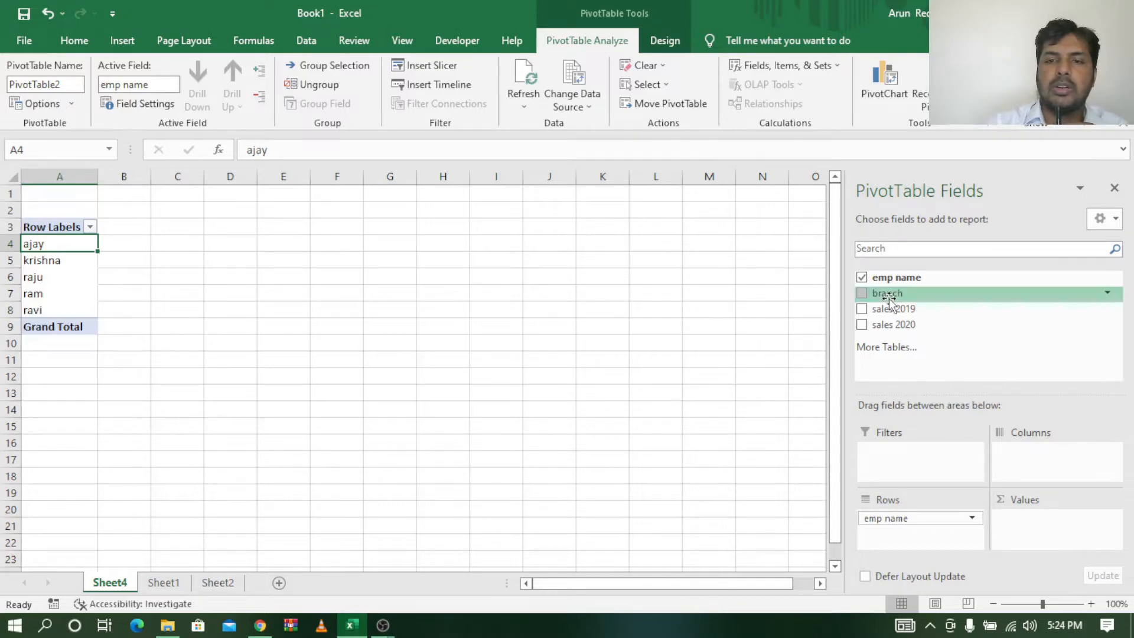
{"action": "left_click_drag", "start_coordinate": [888, 296], "coordinate": [1050, 527]}
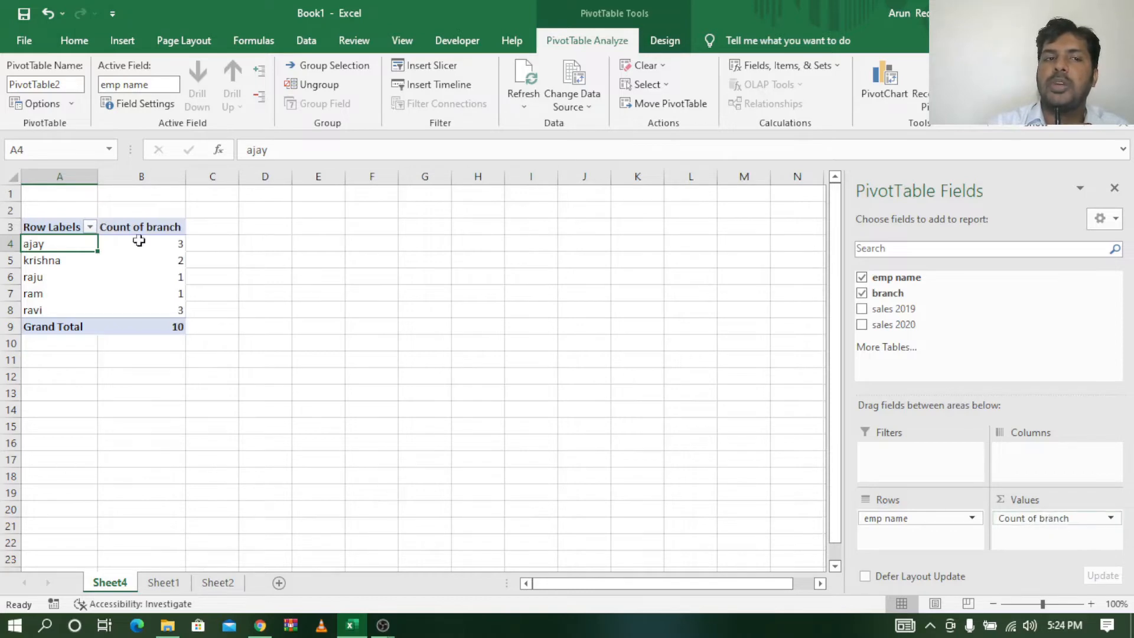
Examine the branch count of each employee row in the PivotTable on Sheet4, enlarged to 140%.
{"action": "mouse_move", "coordinate": [170, 240]}
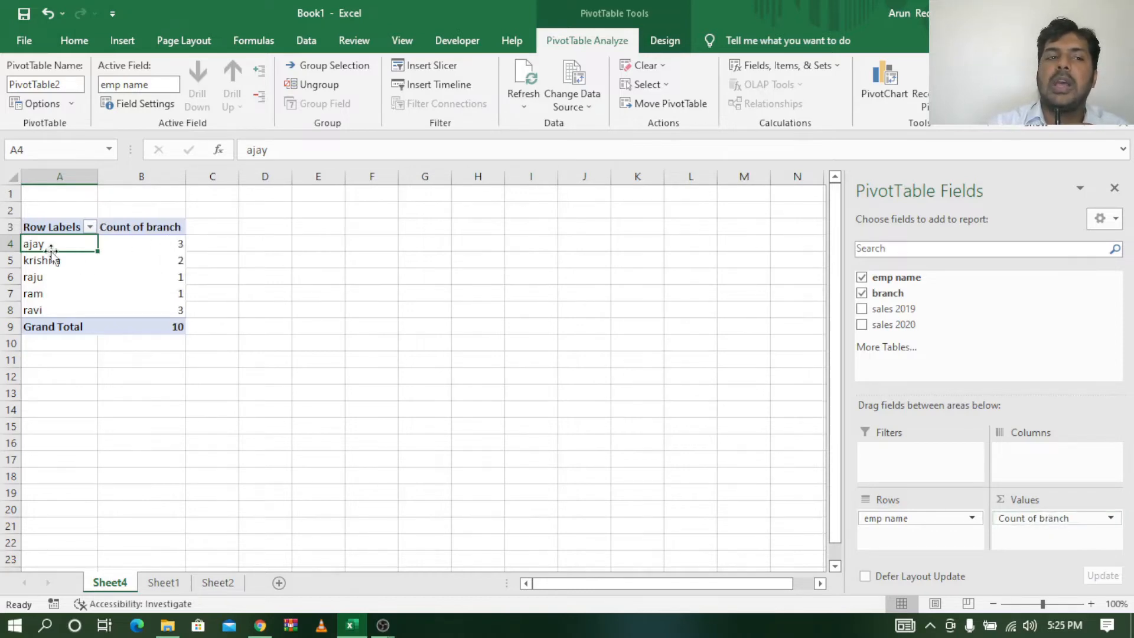
{"action": "left_click", "coordinate": [28, 276]}
{"action": "left_click", "coordinate": [42, 245]}
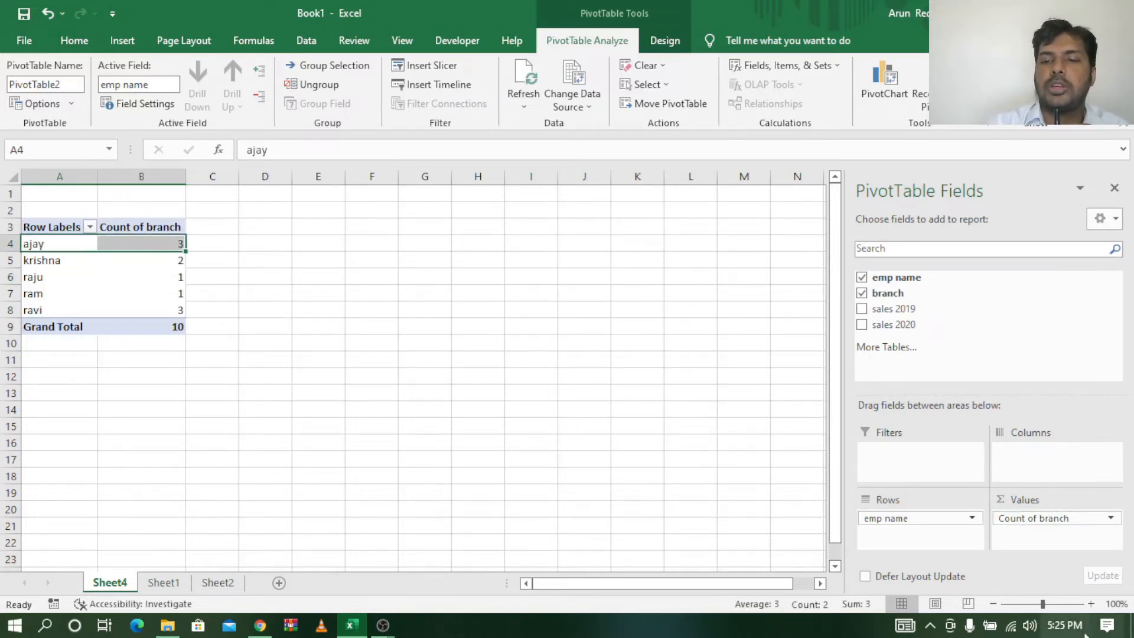
{"action": "left_click", "coordinate": [1091, 603]}
{"action": "left_click", "coordinate": [1091, 604]}
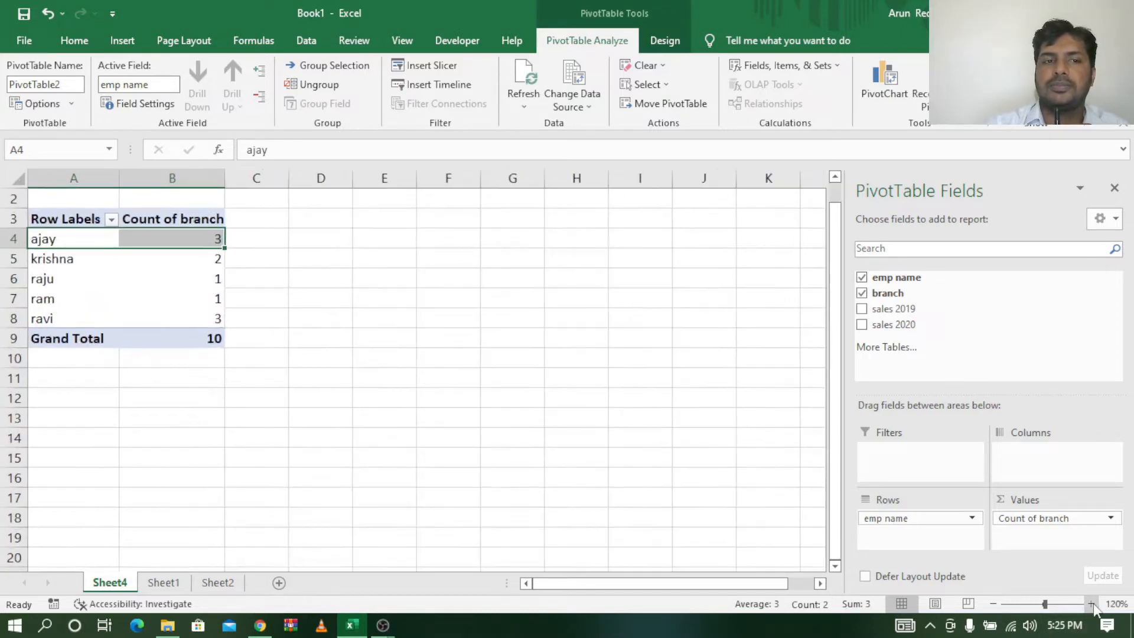
{"action": "left_click", "coordinate": [1091, 604]}
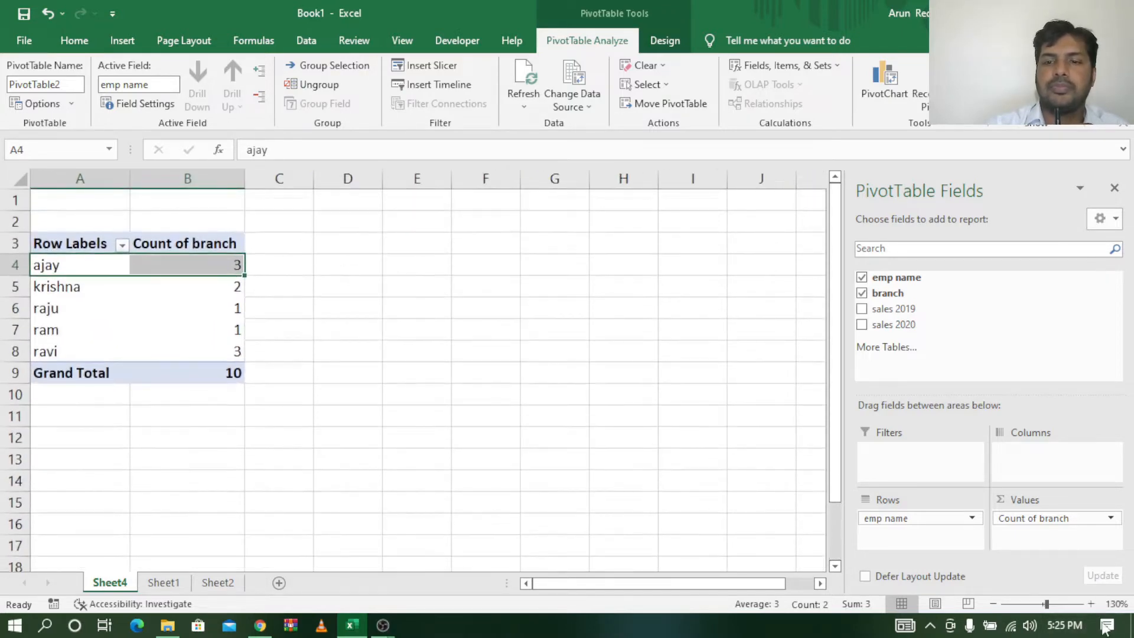
{"action": "left_click", "coordinate": [1091, 603]}
{"action": "left_click", "coordinate": [268, 371]}
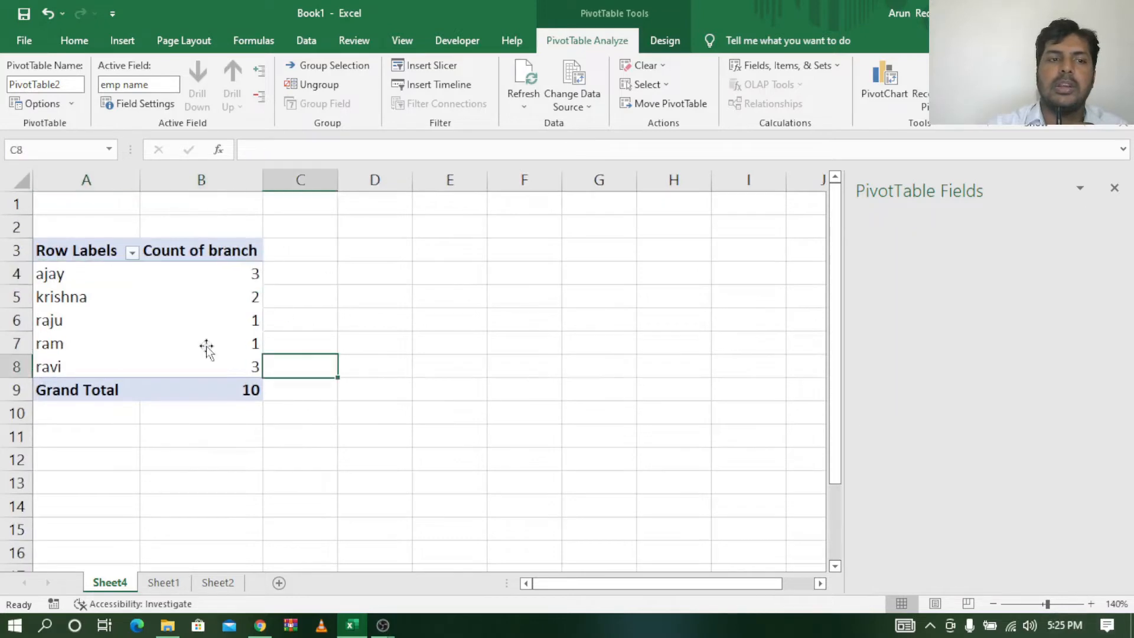
{"action": "left_click_drag", "start_coordinate": [51, 272], "coordinate": [195, 275]}
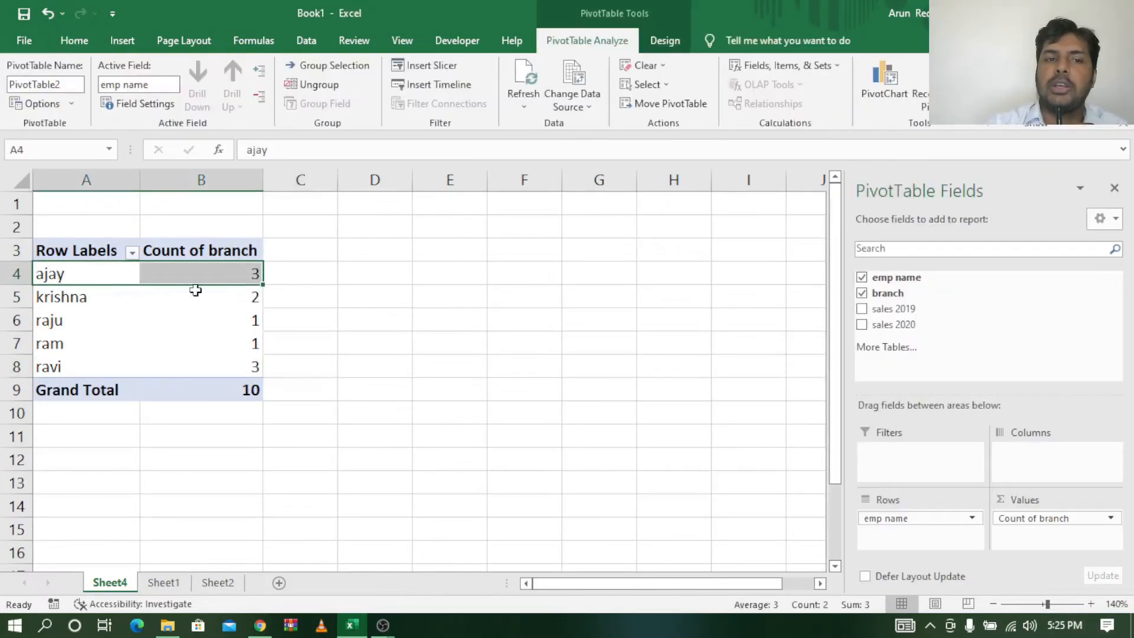
{"action": "left_click", "coordinate": [231, 275]}
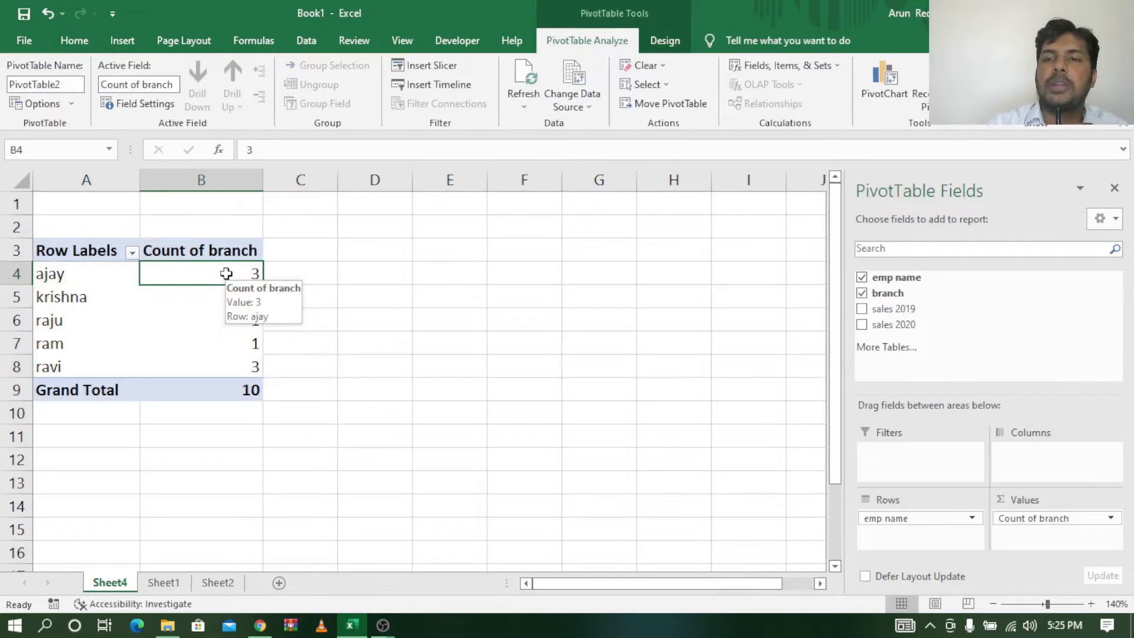
{"action": "left_click", "coordinate": [54, 300]}
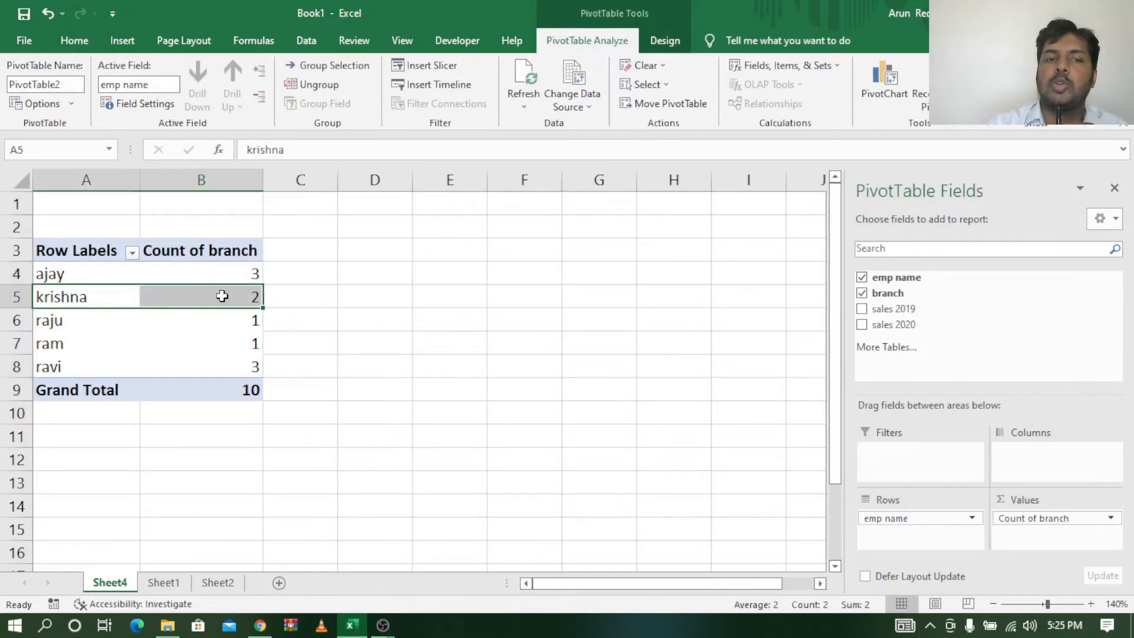
{"action": "left_click", "coordinate": [46, 321]}
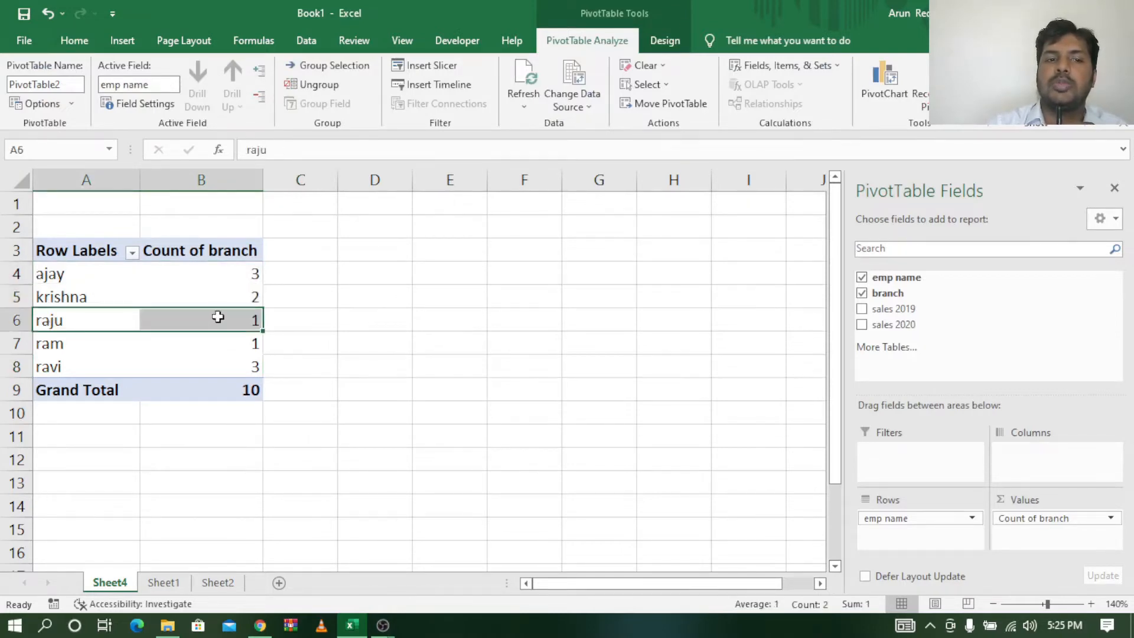
{"action": "left_click", "coordinate": [58, 352]}
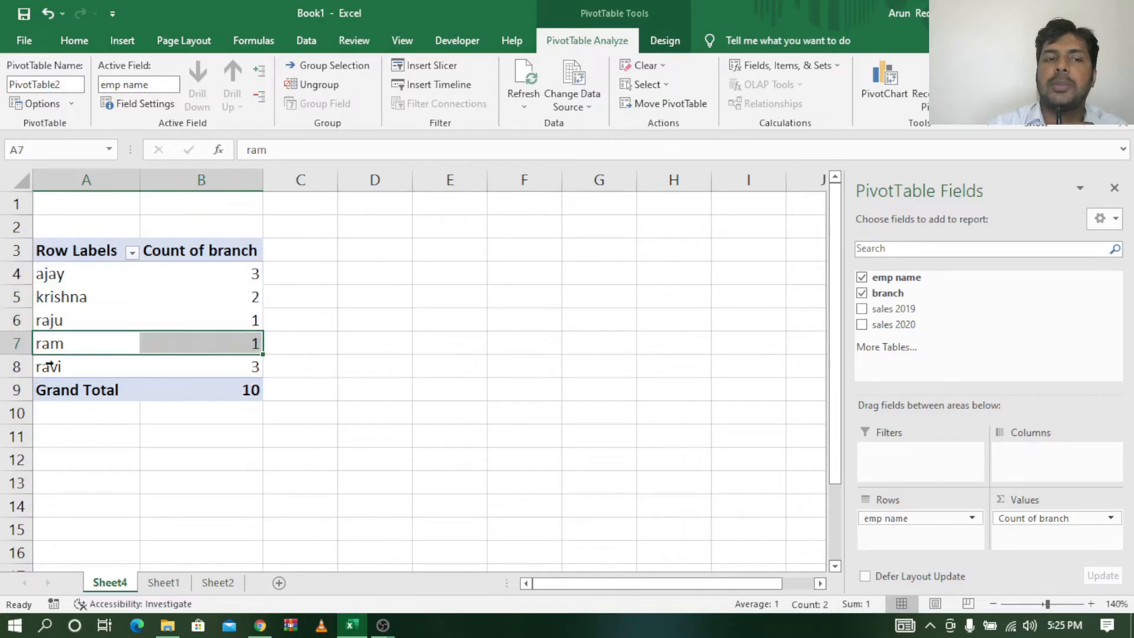
{"action": "left_click", "coordinate": [48, 364]}
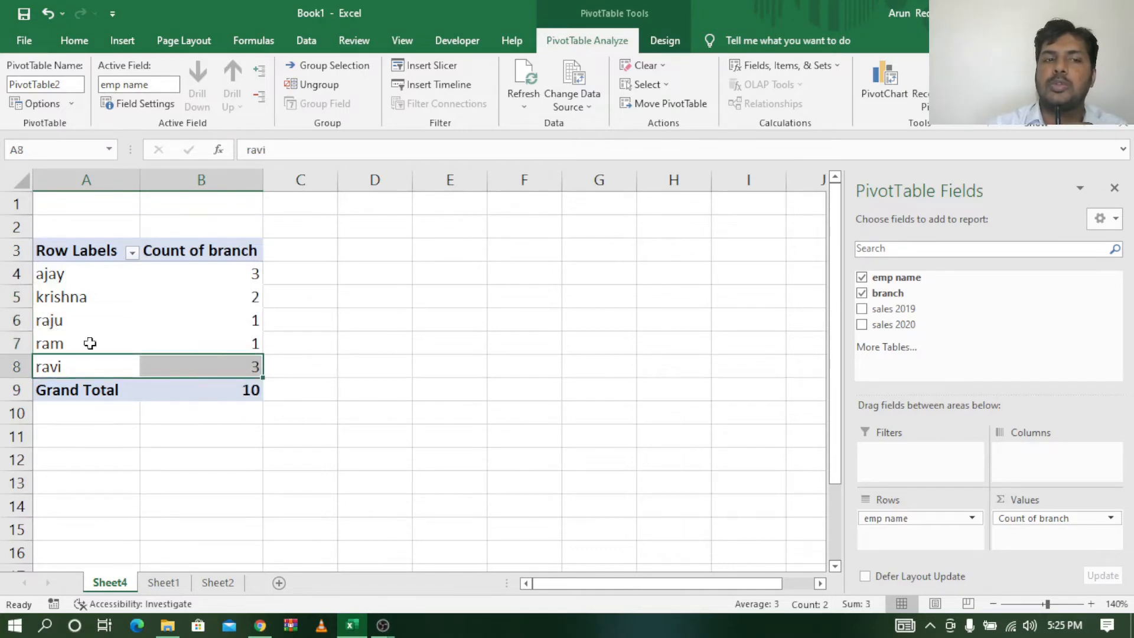
{"action": "left_click", "coordinate": [74, 273]}
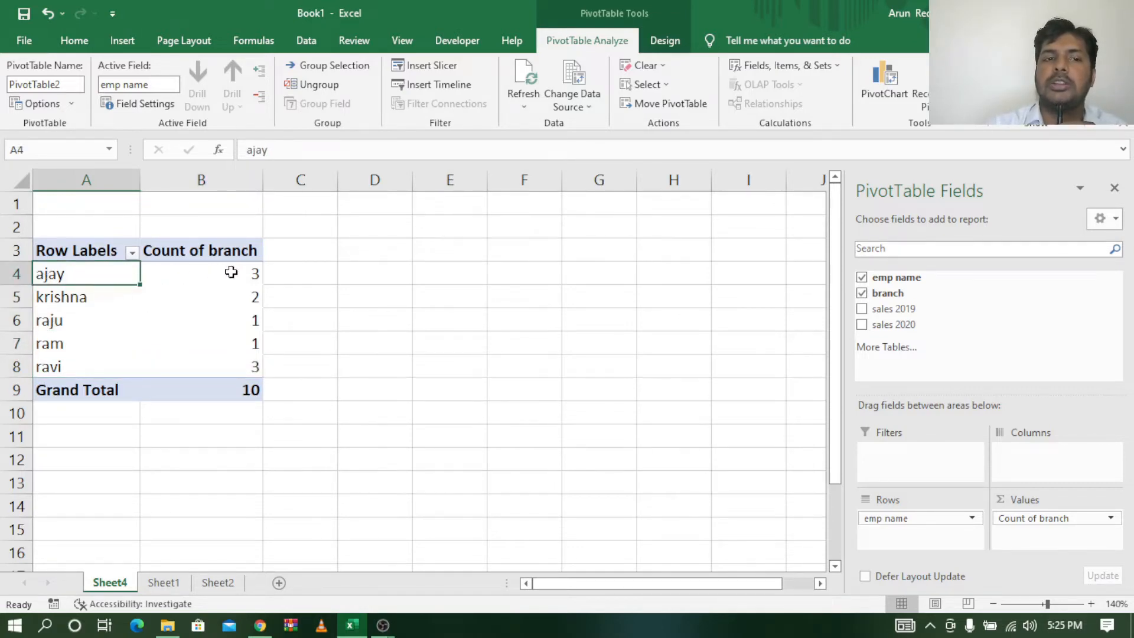
Check the branch entries of the PivotTable's first employee in the Sheet1 sales table and return to Sheet4.
{"action": "left_click", "coordinate": [172, 585]}
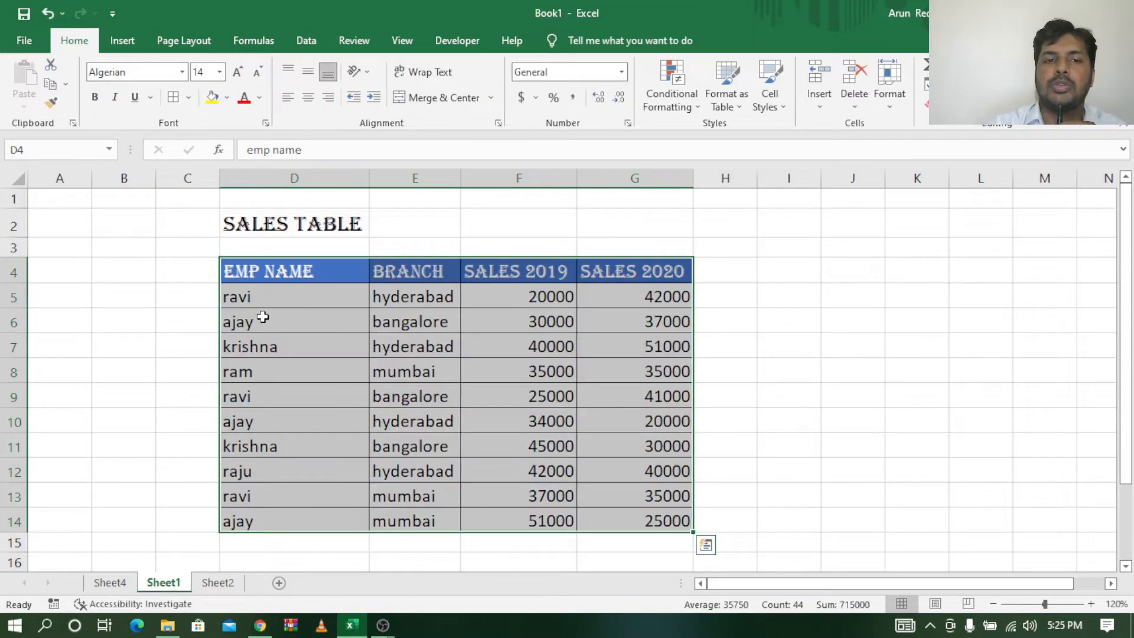
{"action": "left_click_drag", "start_coordinate": [263, 317], "coordinate": [443, 324]}
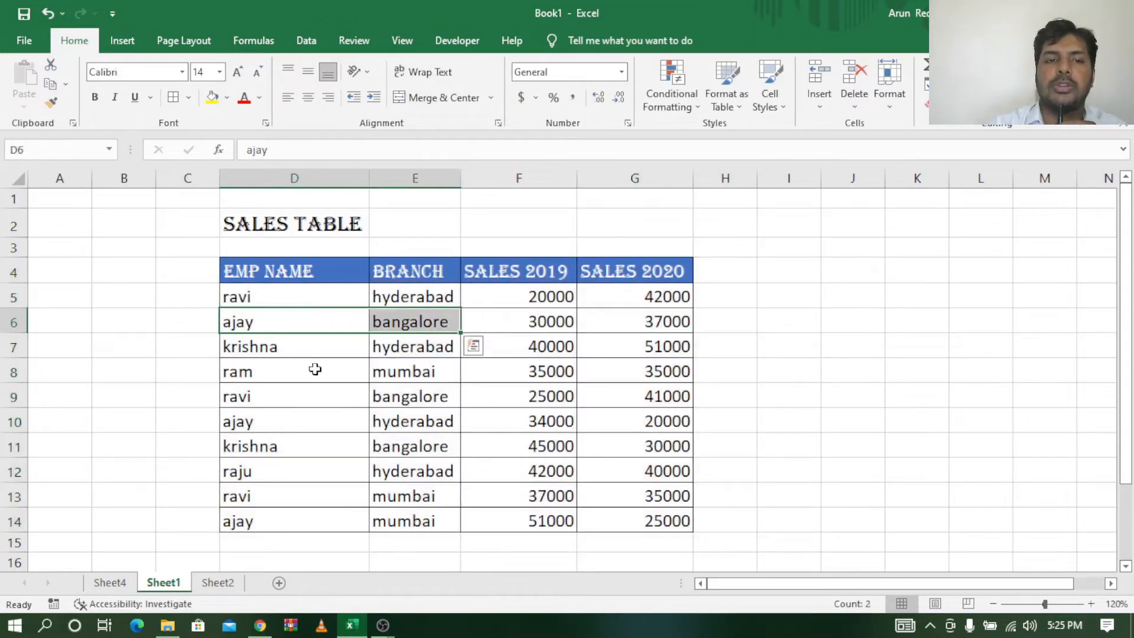
{"action": "left_click_drag", "start_coordinate": [242, 422], "coordinate": [424, 422]}
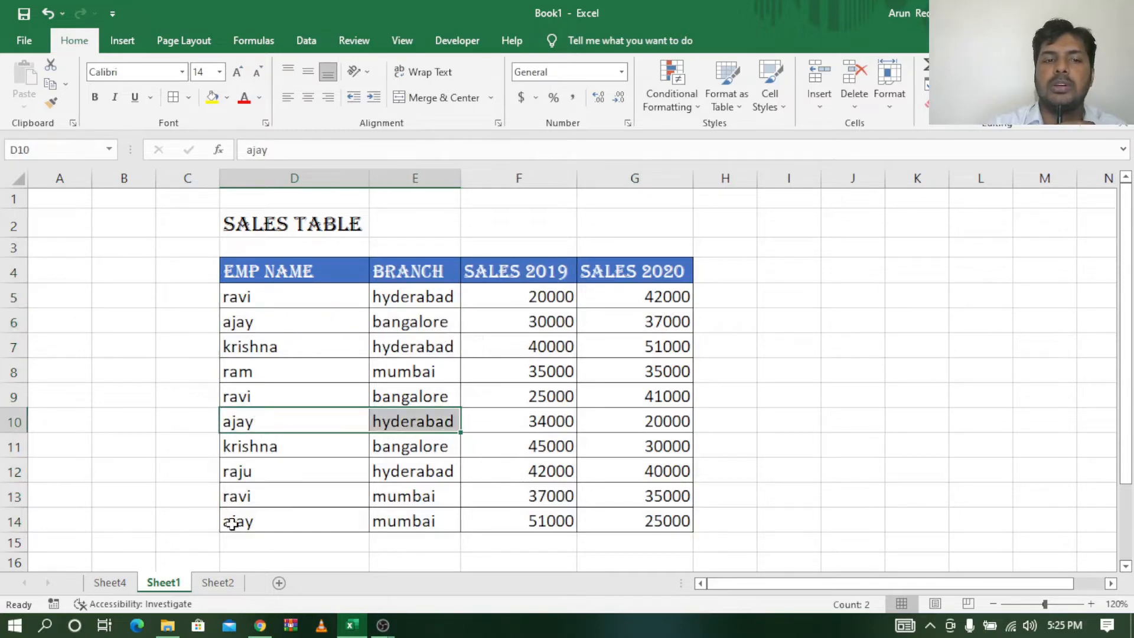
{"action": "left_click_drag", "start_coordinate": [232, 523], "coordinate": [428, 523]}
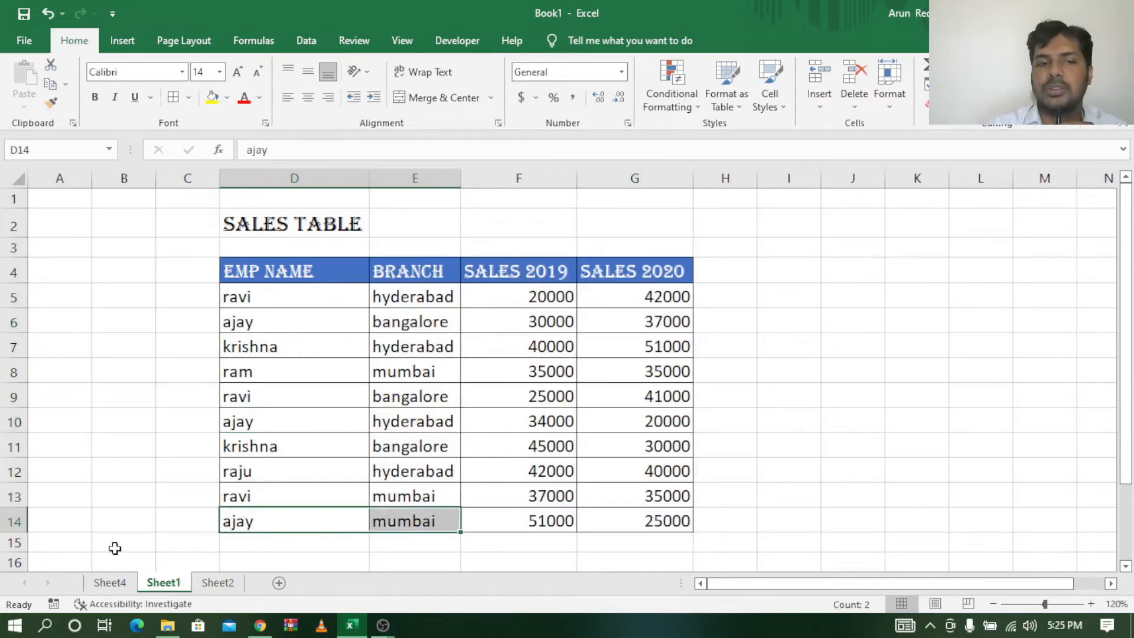
{"action": "left_click", "coordinate": [112, 583]}
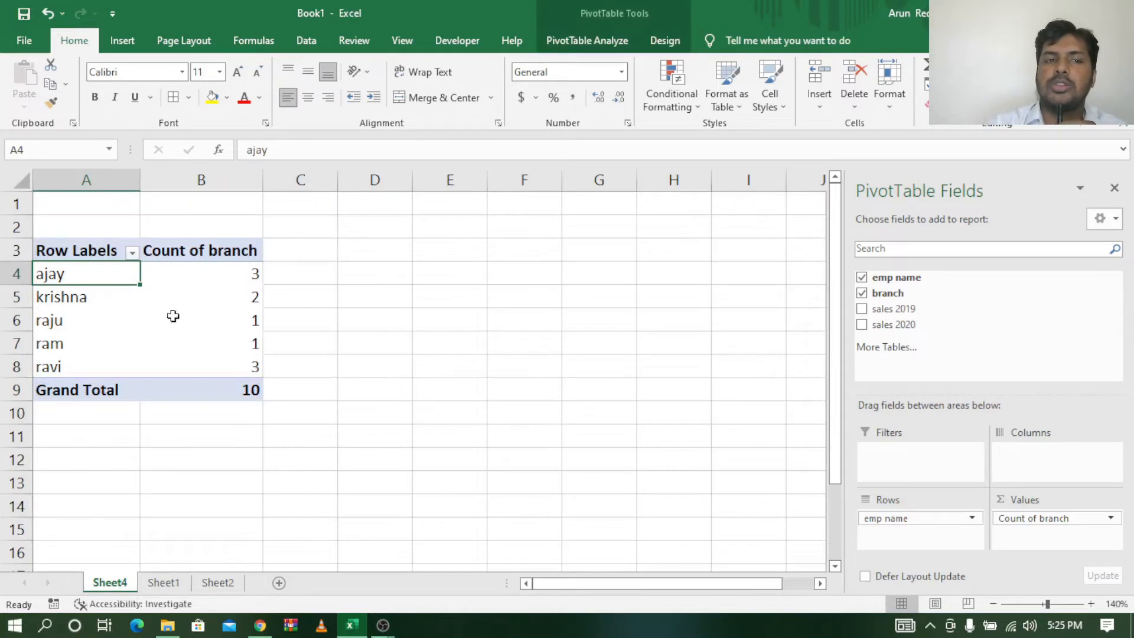
{"action": "mouse_move", "coordinate": [225, 282]}
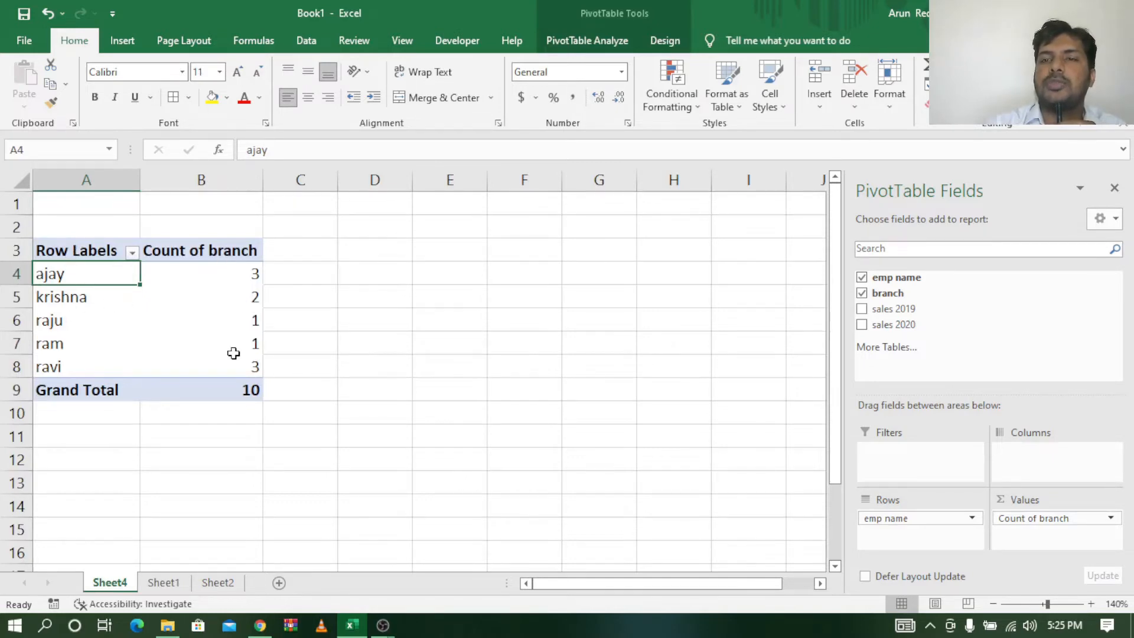
{"action": "mouse_move", "coordinate": [234, 353]}
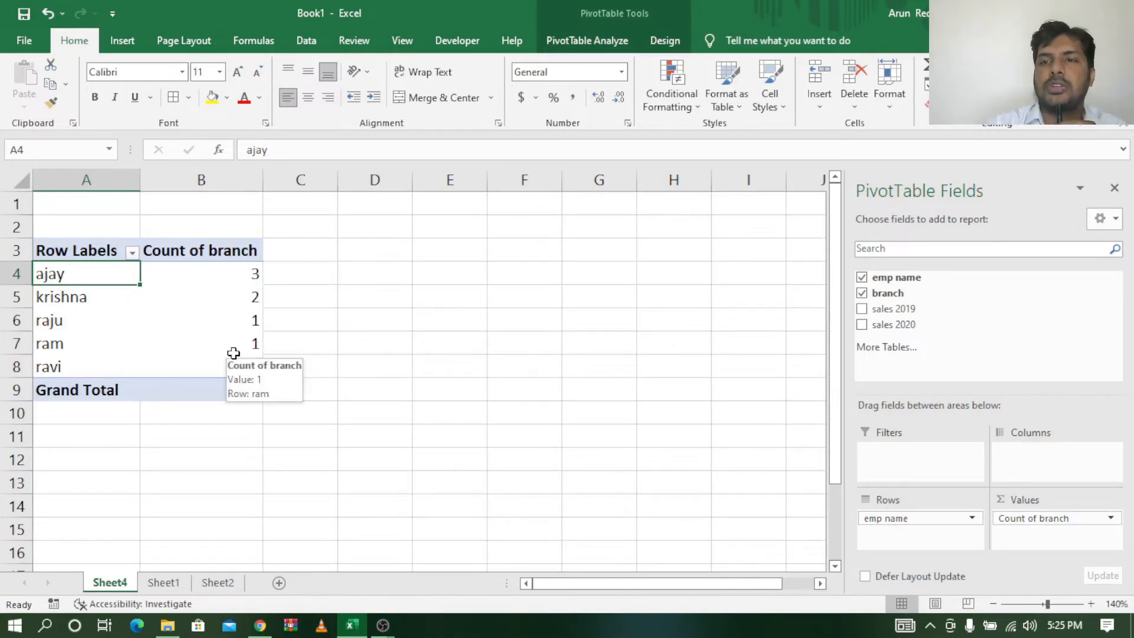
Rearrange the PivotTable by removing both current fields and placing branch in Rows and emp name in Values.
{"action": "left_click", "coordinate": [973, 520]}
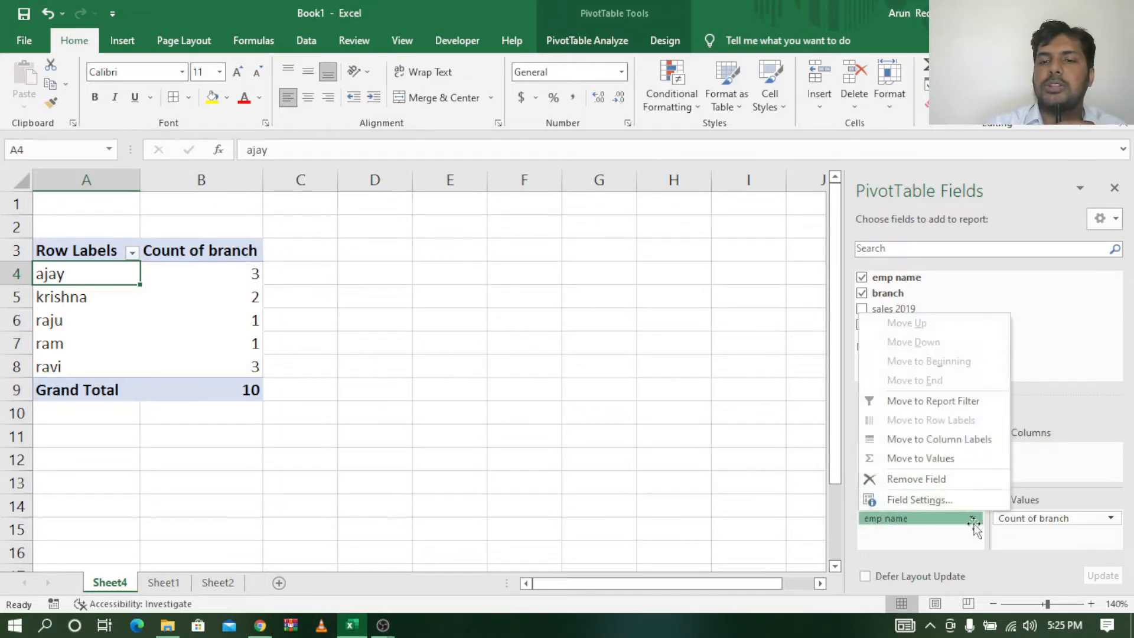
{"action": "left_click", "coordinate": [923, 481]}
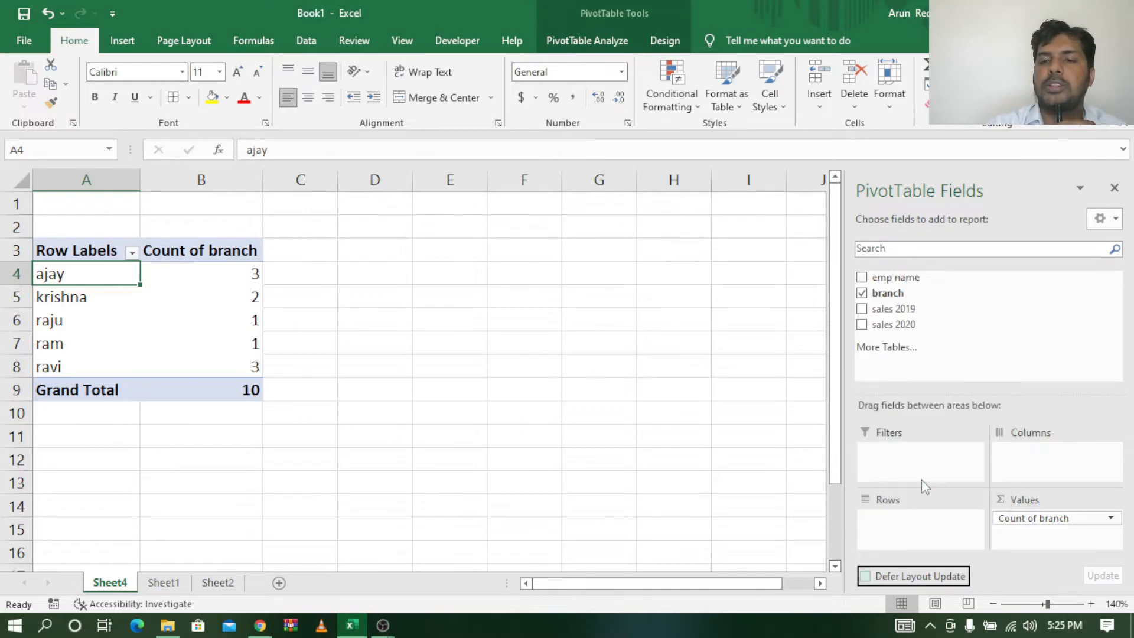
{"action": "left_click", "coordinate": [1110, 519]}
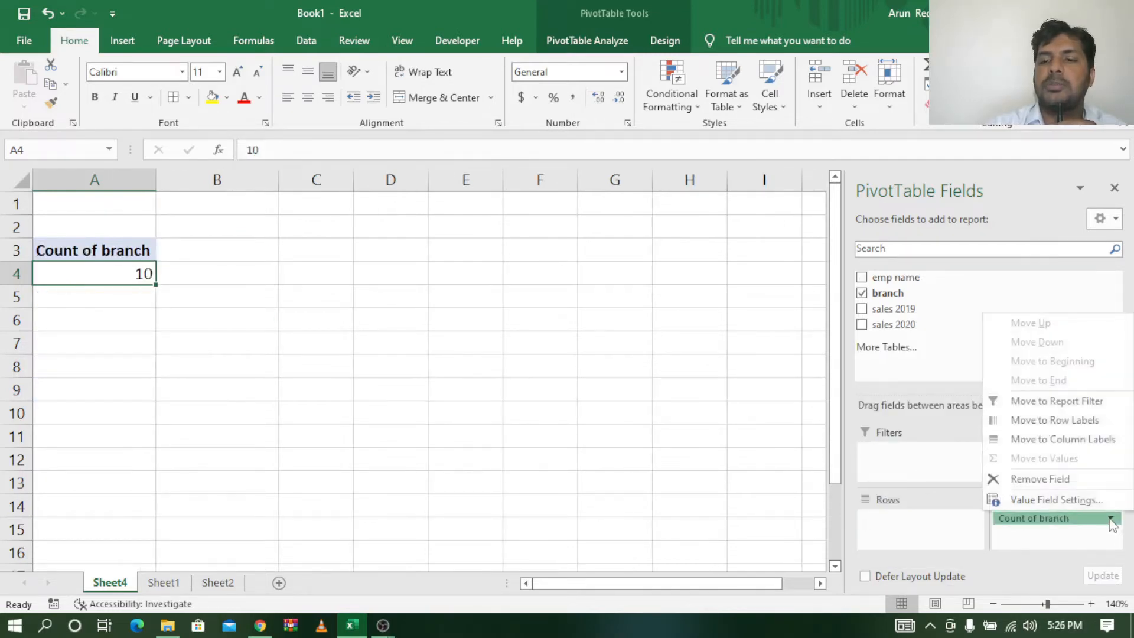
{"action": "left_click", "coordinate": [1070, 484]}
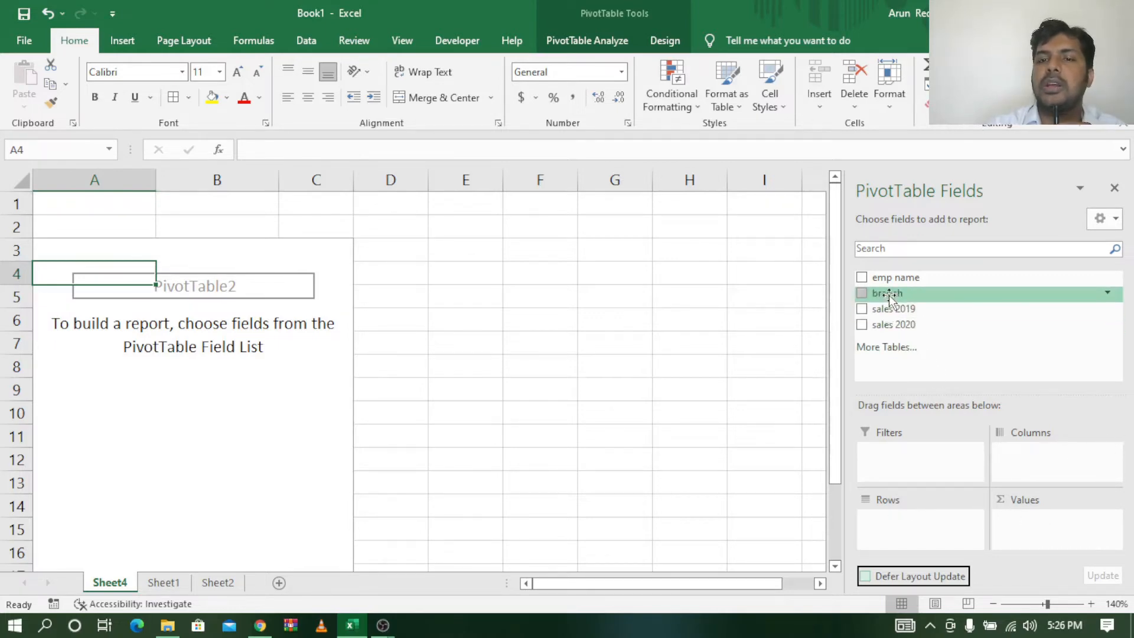
{"action": "left_click_drag", "start_coordinate": [888, 295], "coordinate": [898, 525]}
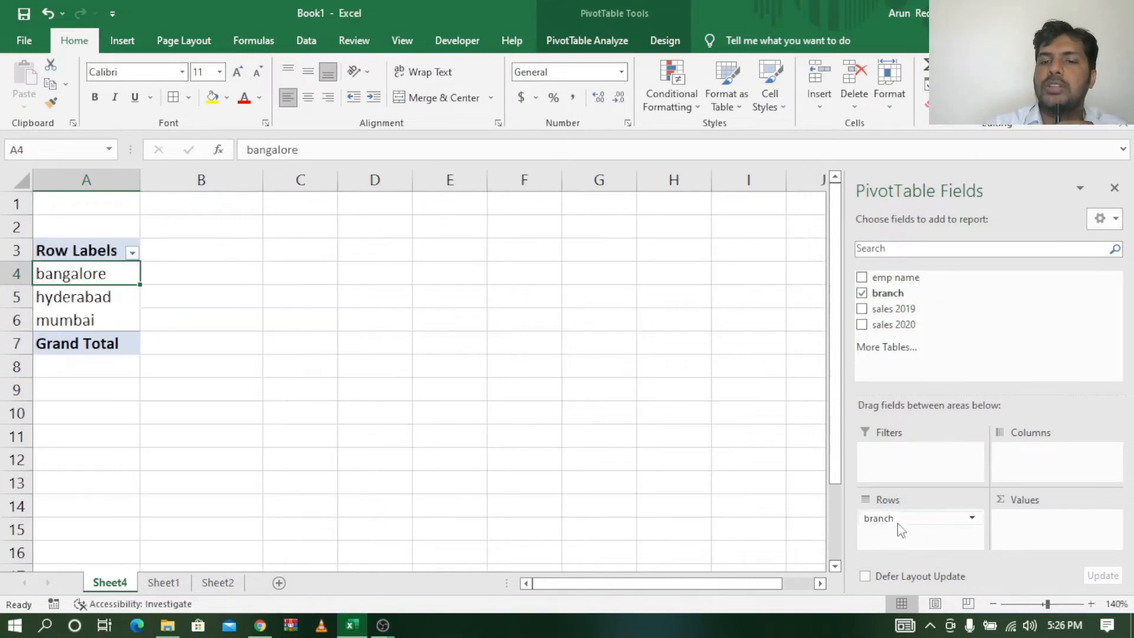
{"action": "left_click_drag", "start_coordinate": [892, 308], "coordinate": [1047, 521]}
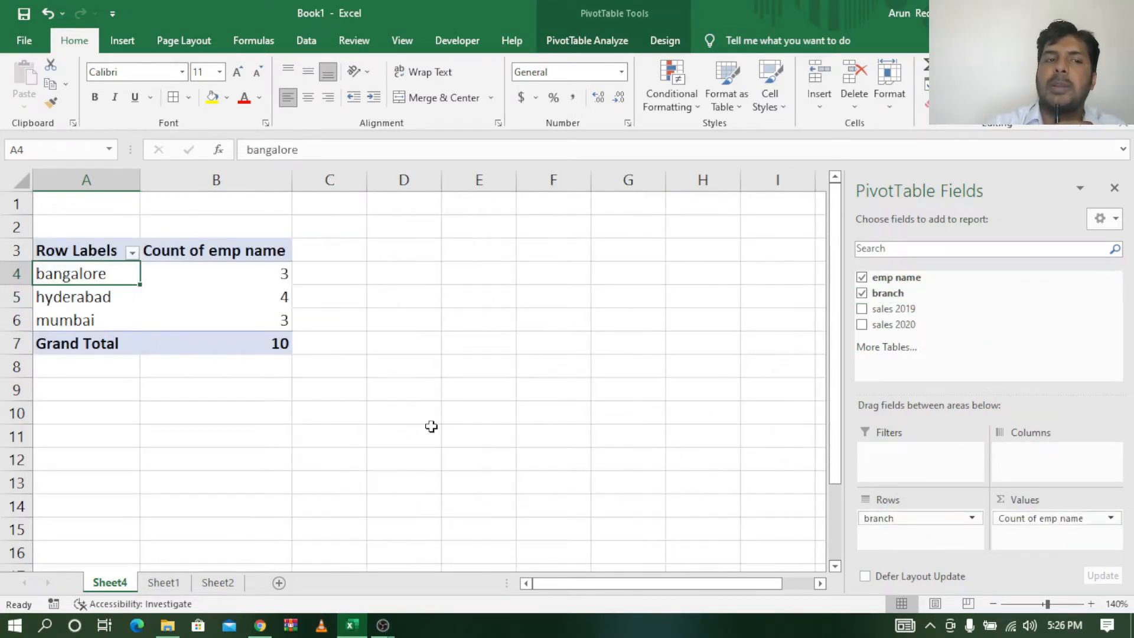
Examine the PivotTable's employee count for the bangalore, hyderabad and mumbai branches.
{"action": "key", "text": "shift+Right"}
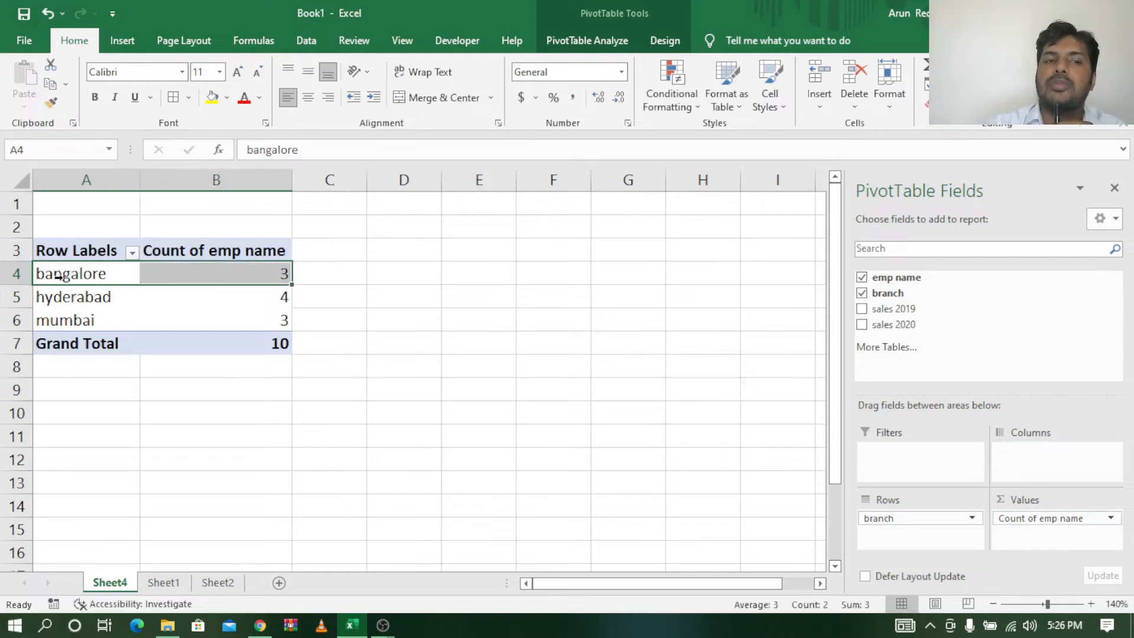
{"action": "left_click", "coordinate": [90, 276]}
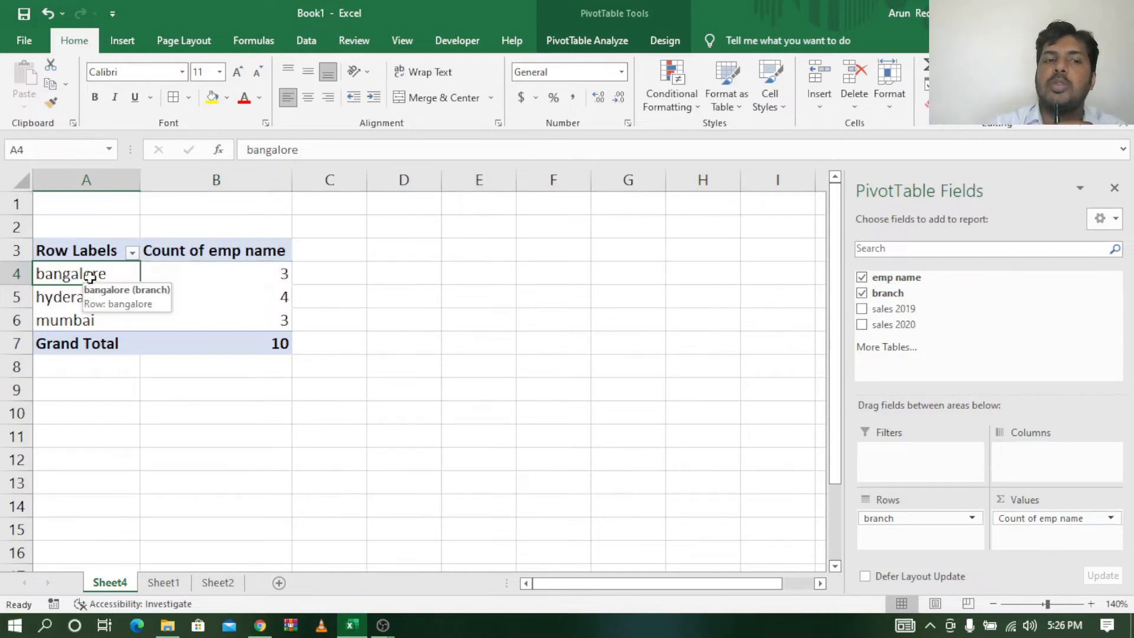
{"action": "left_click", "coordinate": [264, 277]}
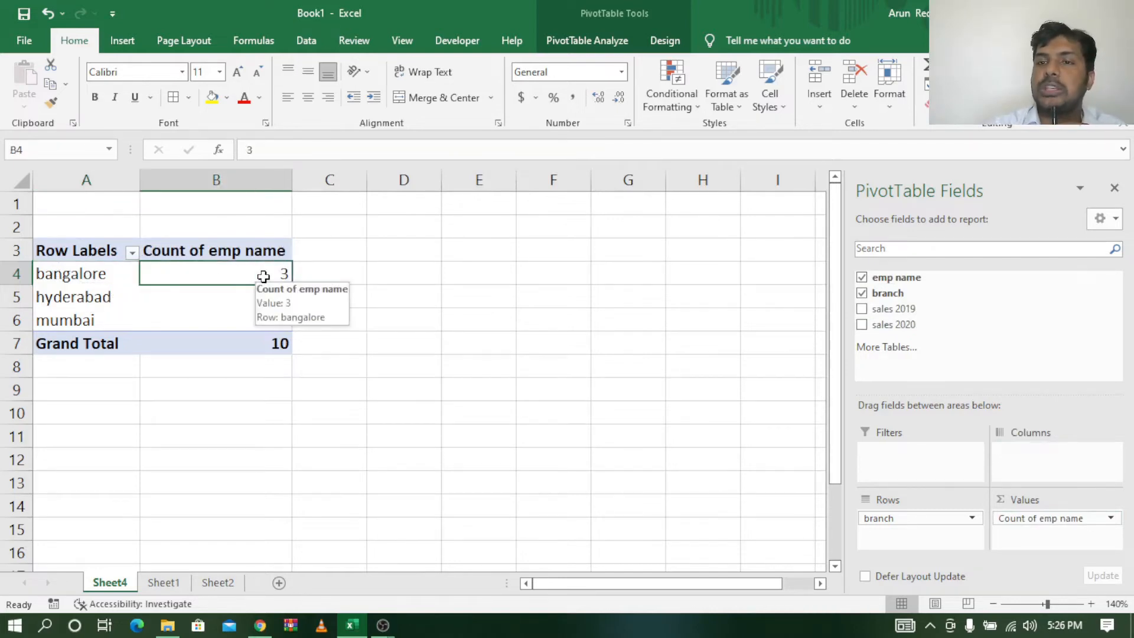
{"action": "left_click", "coordinate": [70, 290]}
{"action": "left_click", "coordinate": [74, 295]}
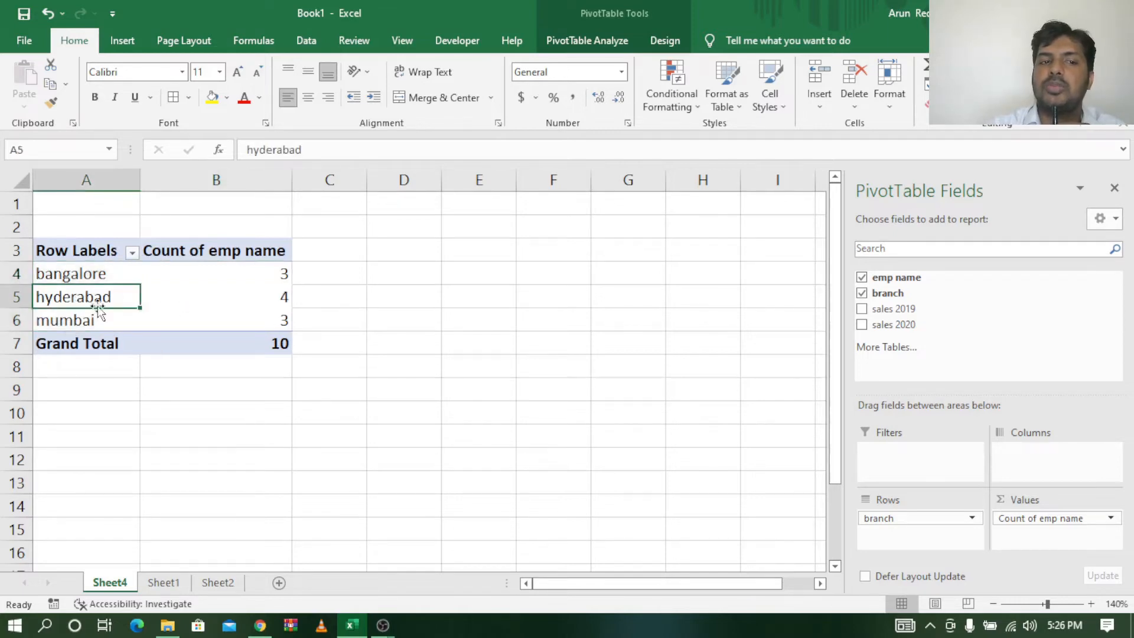
{"action": "left_click_drag", "start_coordinate": [97, 299], "coordinate": [168, 294]}
{"action": "left_click", "coordinate": [56, 320]}
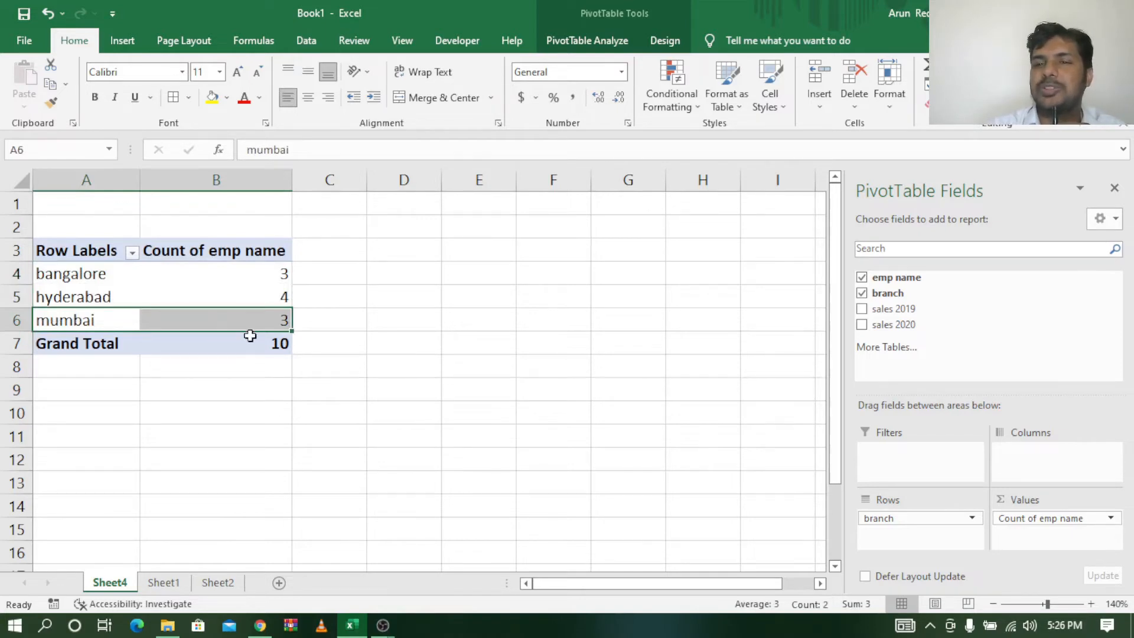
{"action": "mouse_move", "coordinate": [250, 336]}
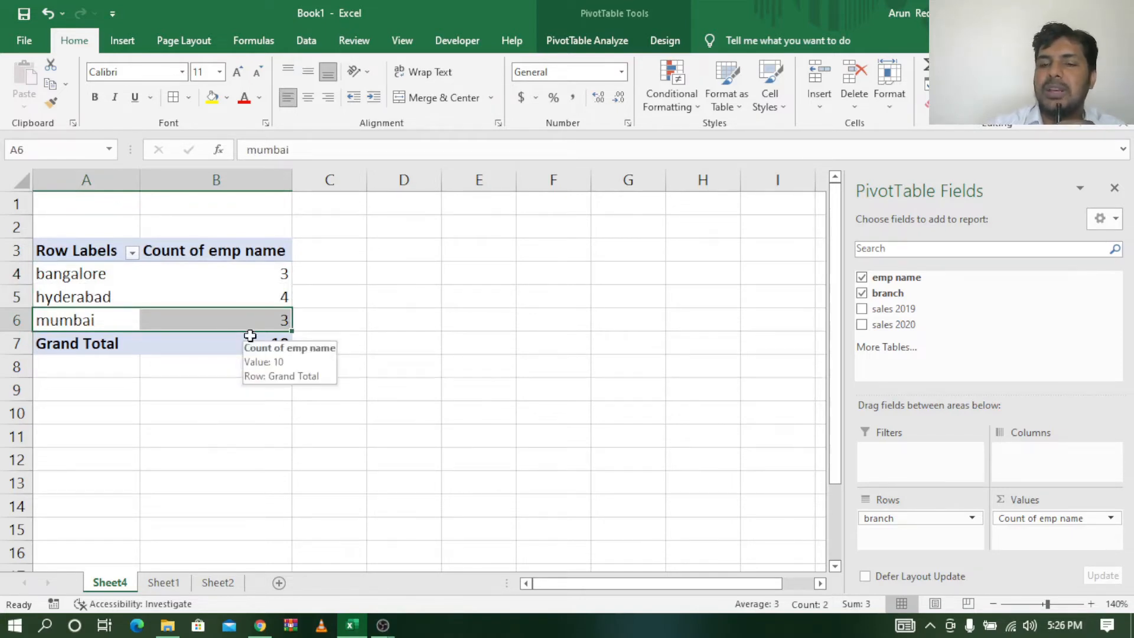
Remove emp name from the PivotTable's Values area and add it to Rows beneath branch.
{"action": "left_click", "coordinate": [1113, 518]}
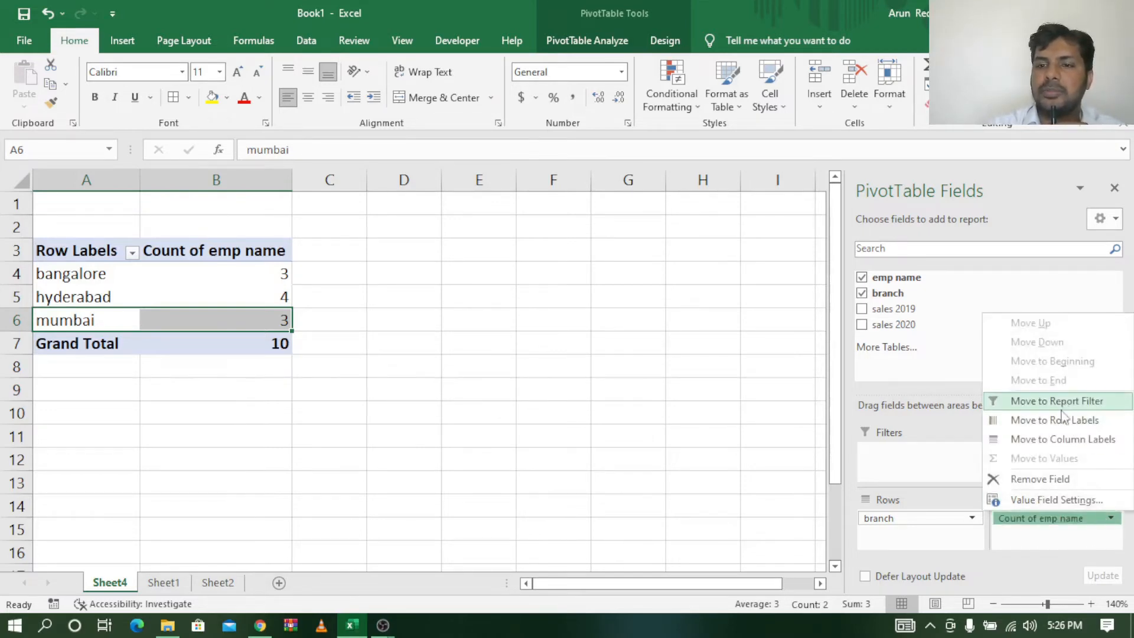
{"action": "left_click", "coordinate": [1055, 483]}
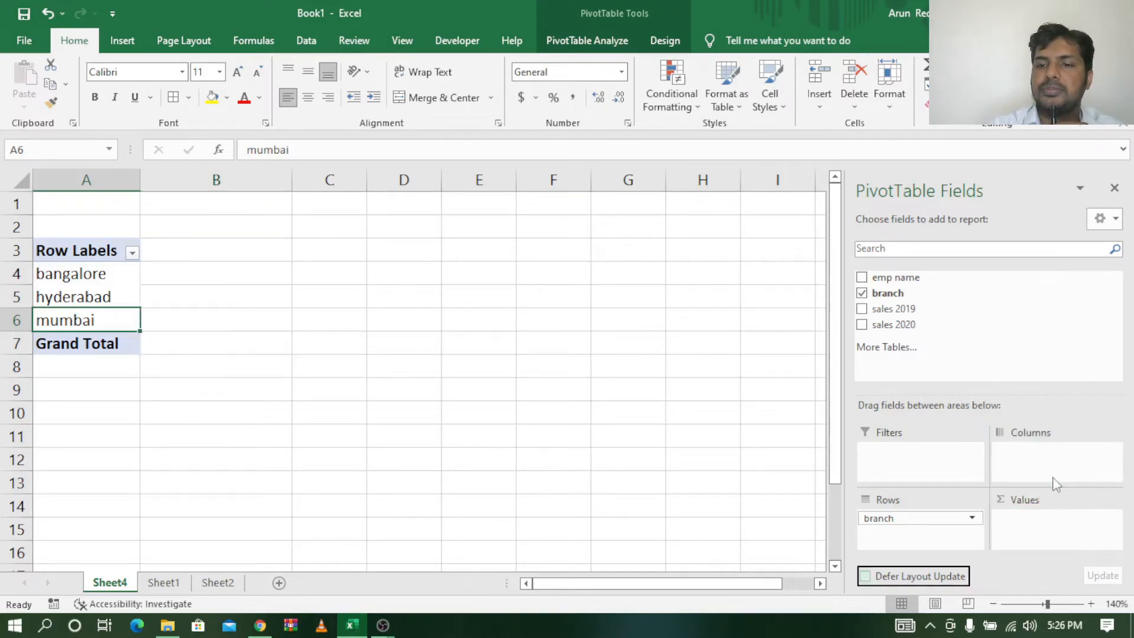
{"action": "key", "text": "alt+Tab"}
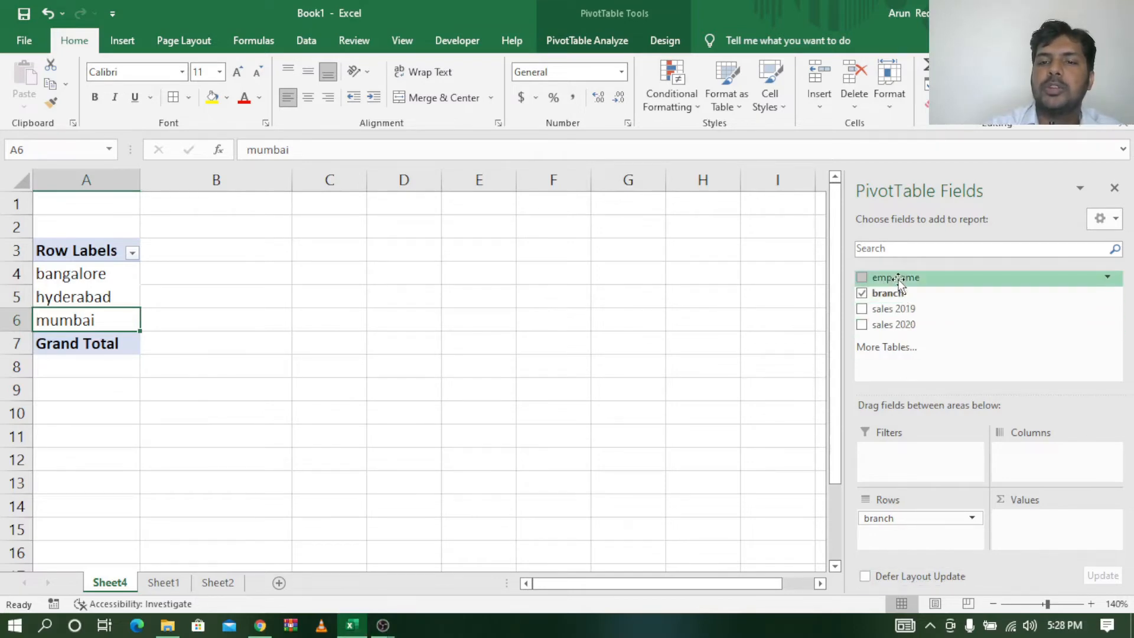
{"action": "left_click_drag", "start_coordinate": [894, 277], "coordinate": [905, 540]}
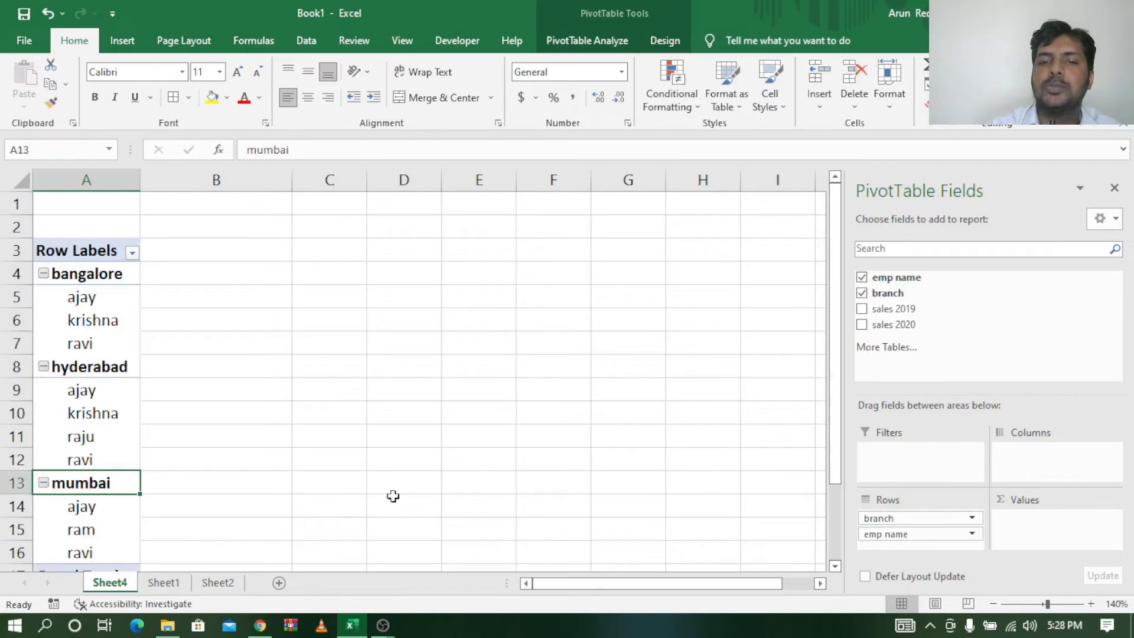
Examine the employee names listed under the bangalore, hyderabad and mumbai branches in the PivotTable.
{"action": "left_click", "coordinate": [87, 275]}
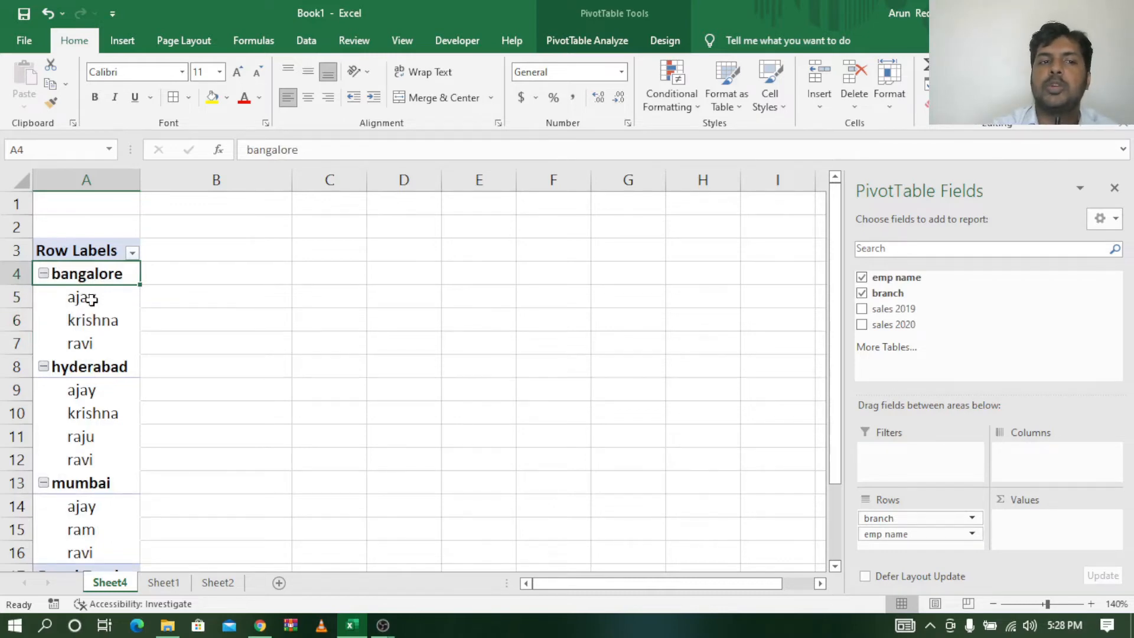
{"action": "left_click", "coordinate": [92, 298]}
{"action": "left_click", "coordinate": [93, 320]}
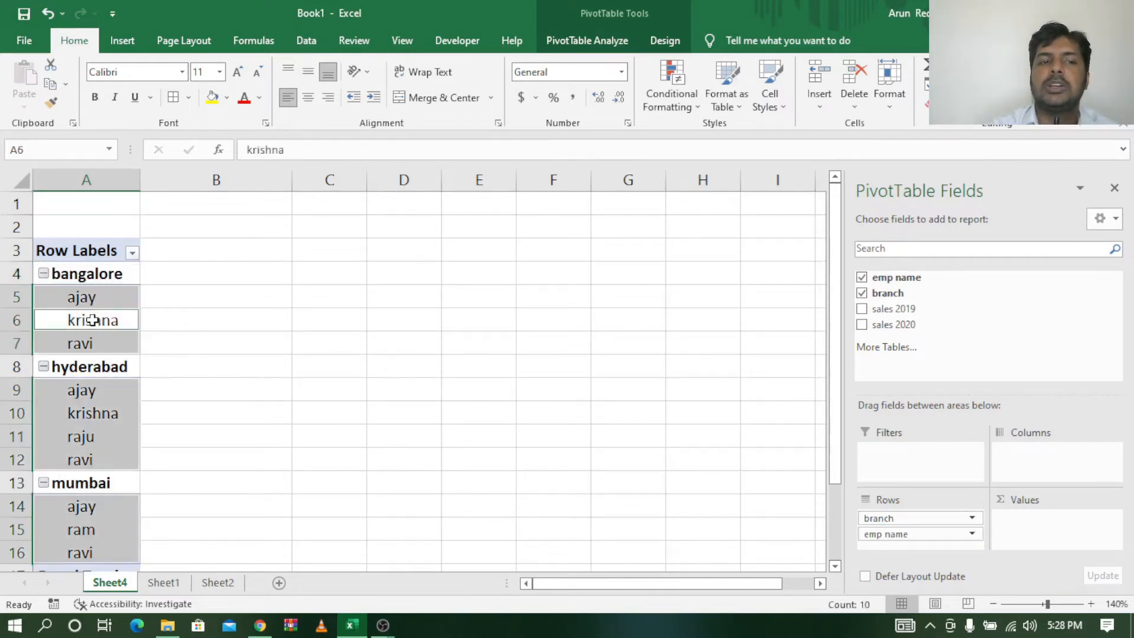
{"action": "left_click", "coordinate": [93, 320]}
{"action": "left_click", "coordinate": [74, 342]}
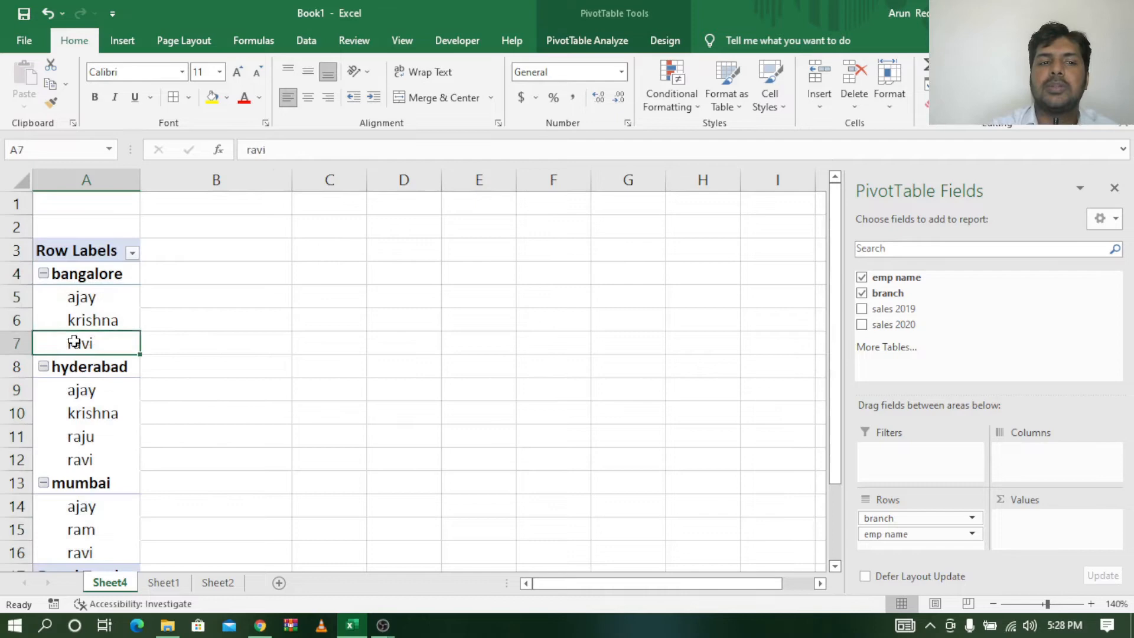
{"action": "left_click", "coordinate": [96, 392]}
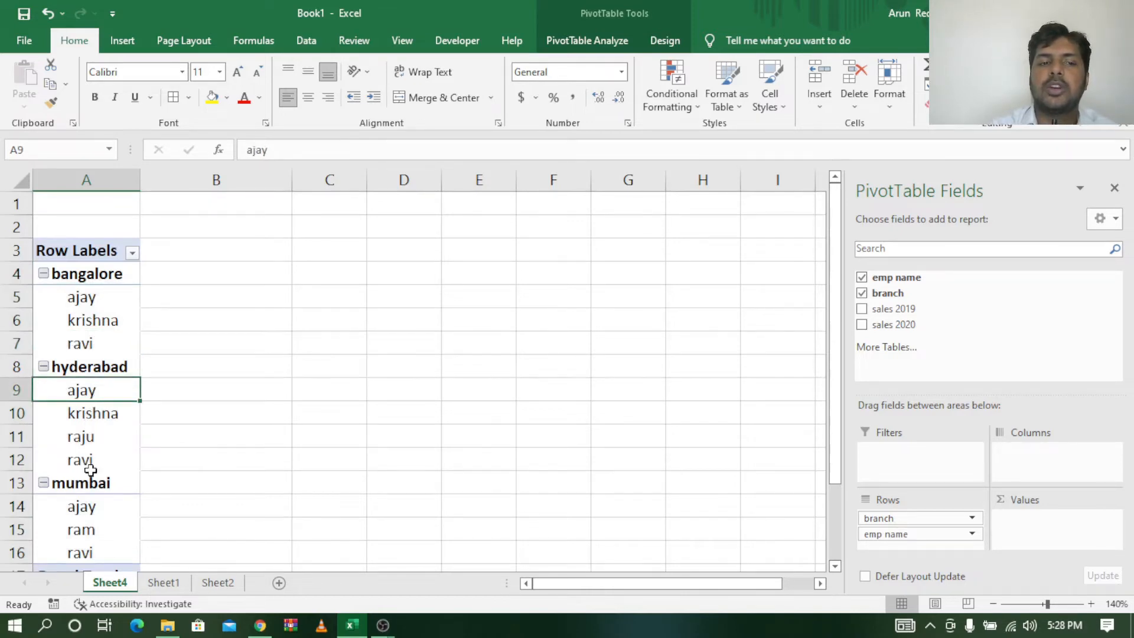
{"action": "scroll", "coordinate": [90, 469], "scroll_direction": "down", "scroll_amount": 1}
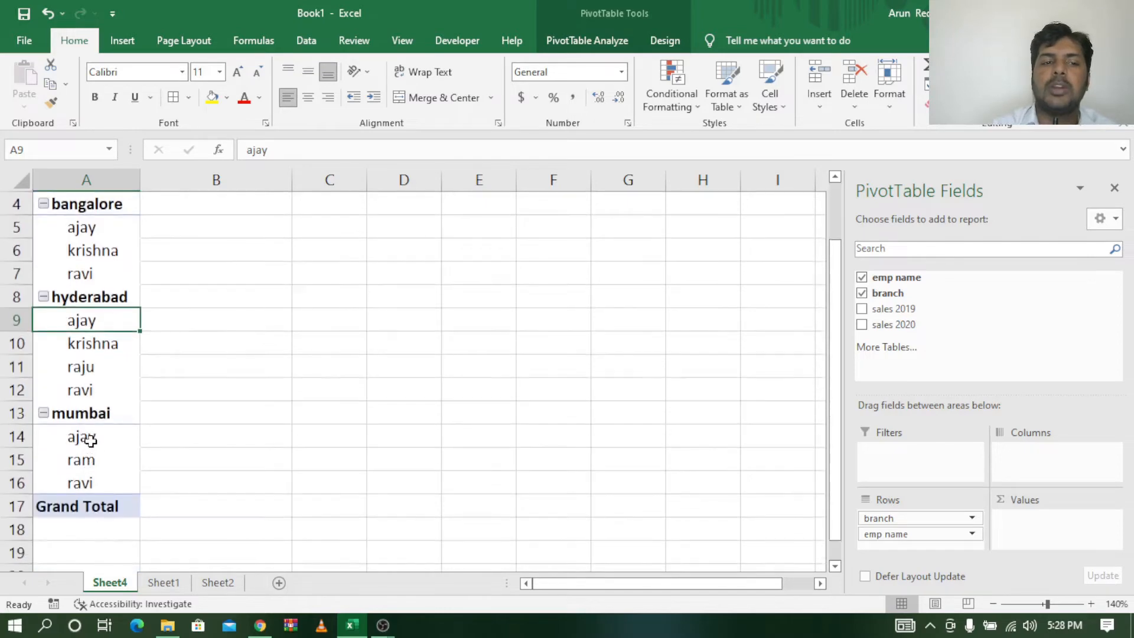
{"action": "left_click", "coordinate": [101, 439]}
{"action": "left_click", "coordinate": [85, 460]}
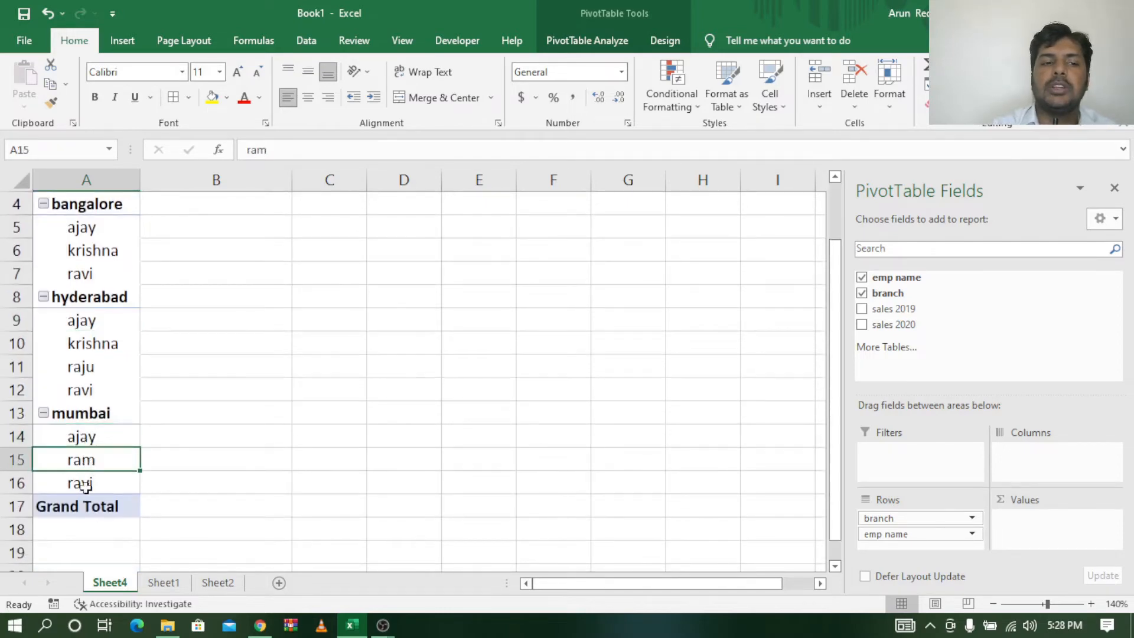
{"action": "left_click", "coordinate": [84, 484]}
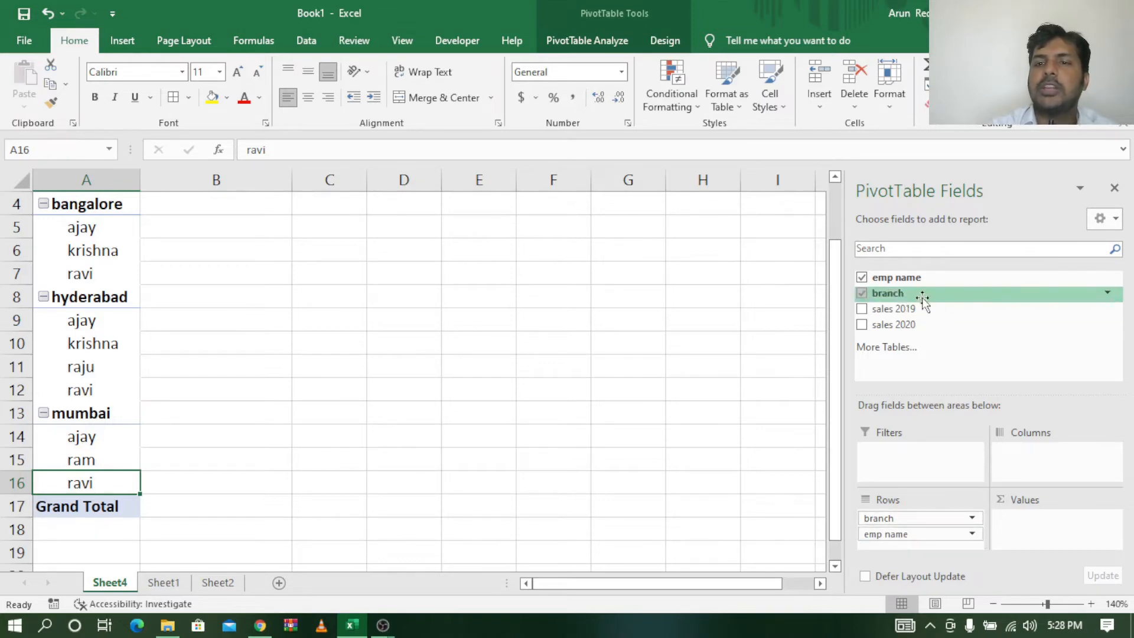
Remove emp name from the PivotTable's Rows area and add sales 2019 to Values.
{"action": "left_click", "coordinate": [971, 535]}
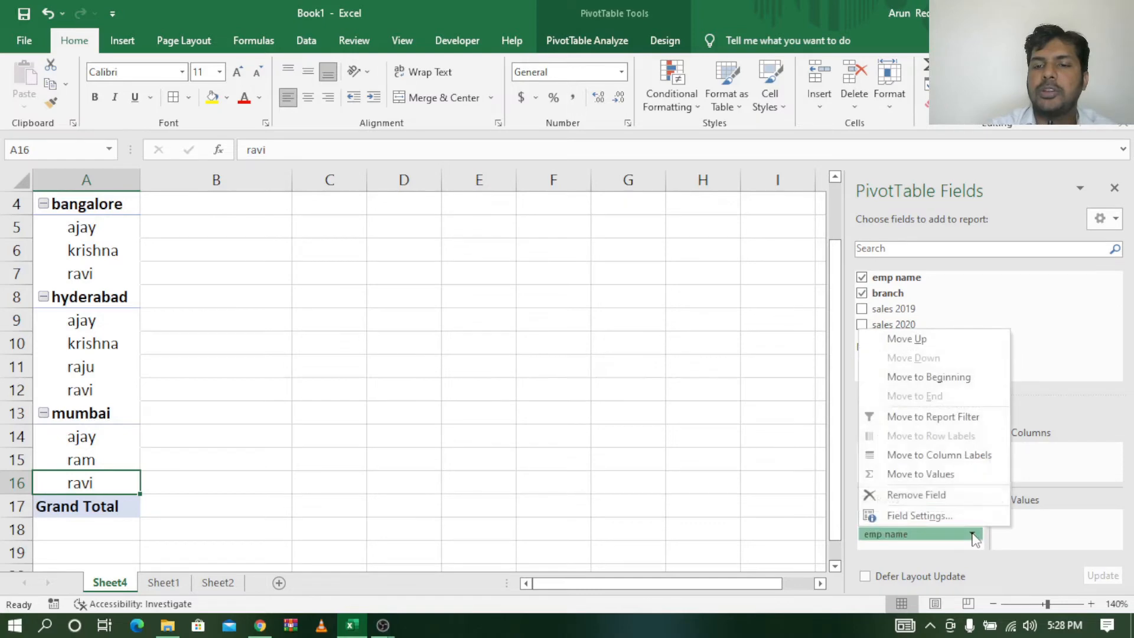
{"action": "left_click", "coordinate": [931, 498]}
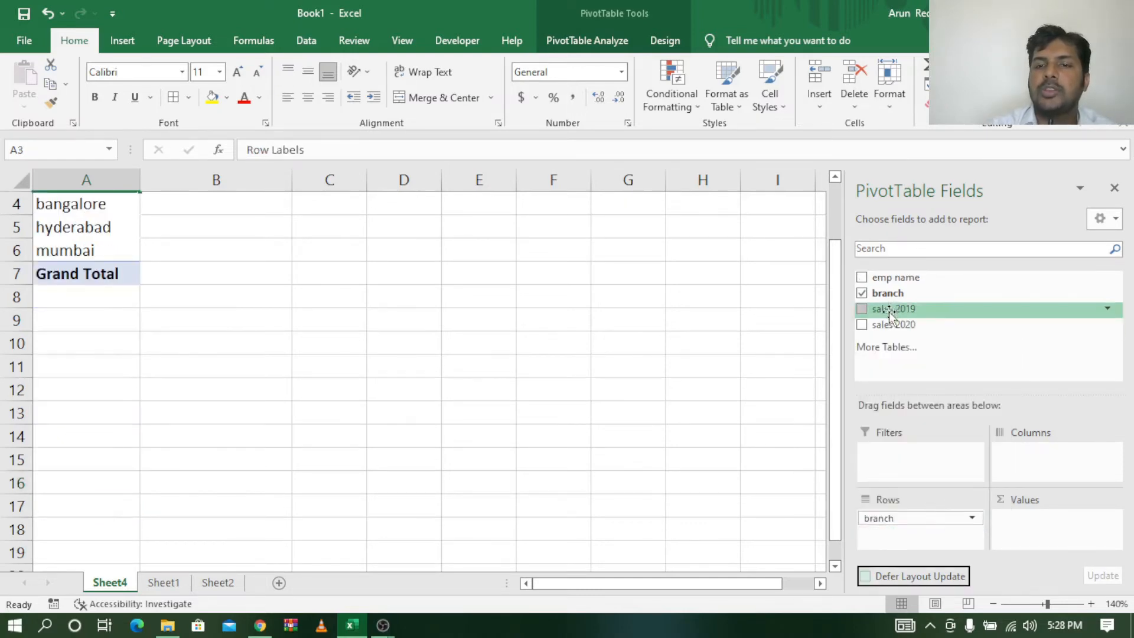
{"action": "left_click_drag", "start_coordinate": [890, 312], "coordinate": [1037, 535]}
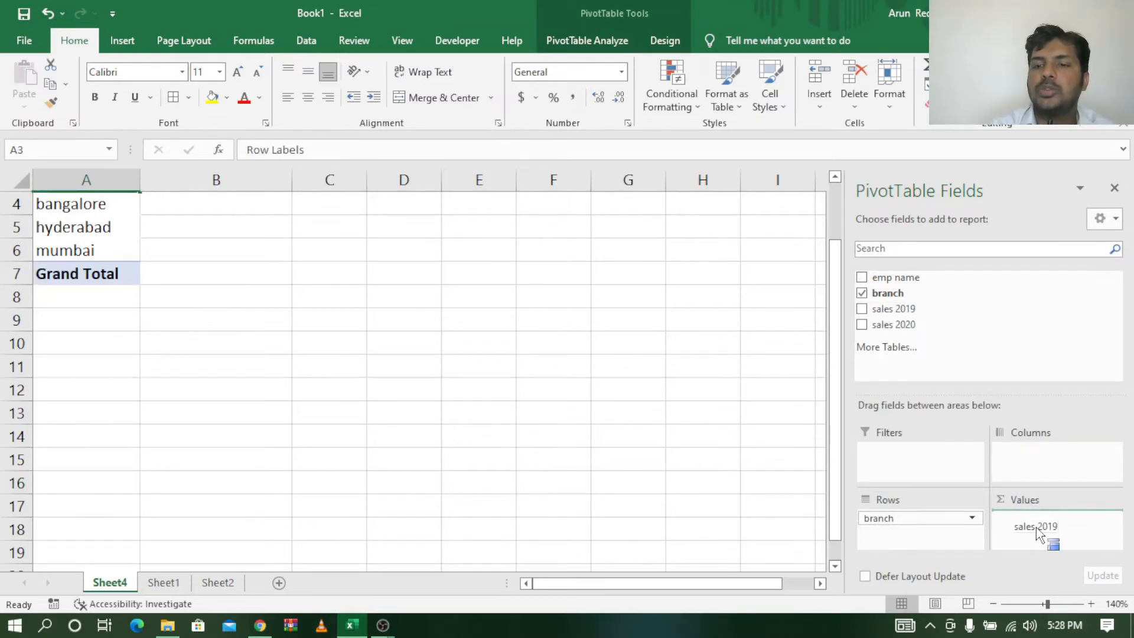
{"action": "left_click_drag", "start_coordinate": [1037, 534], "coordinate": [1039, 533]}
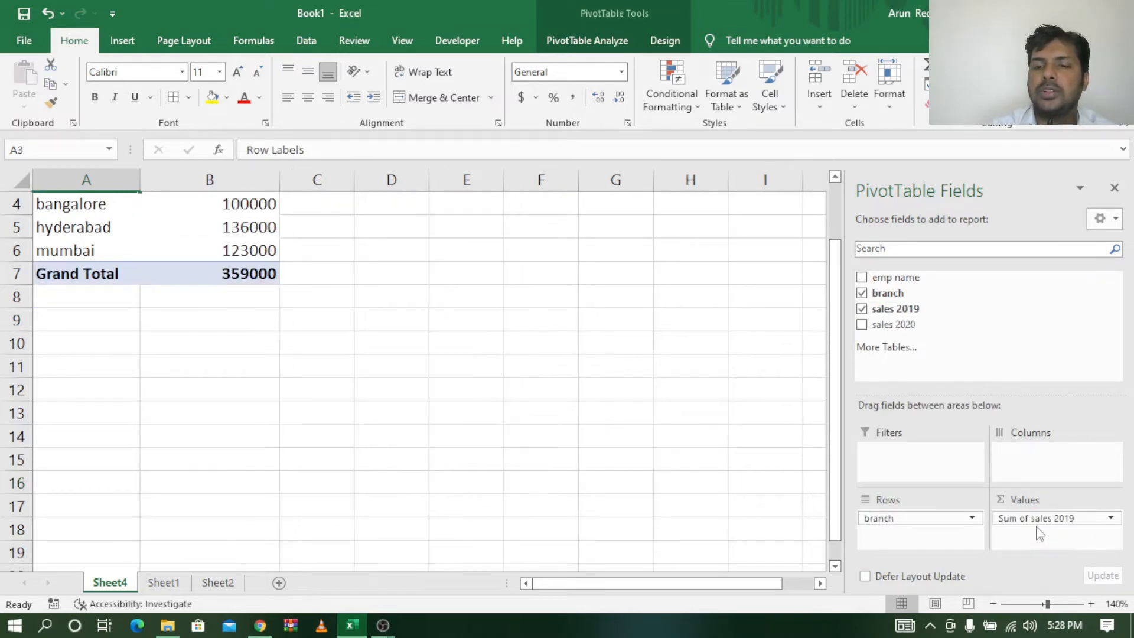
{"action": "scroll", "coordinate": [165, 345], "scroll_direction": "up", "scroll_amount": 1}
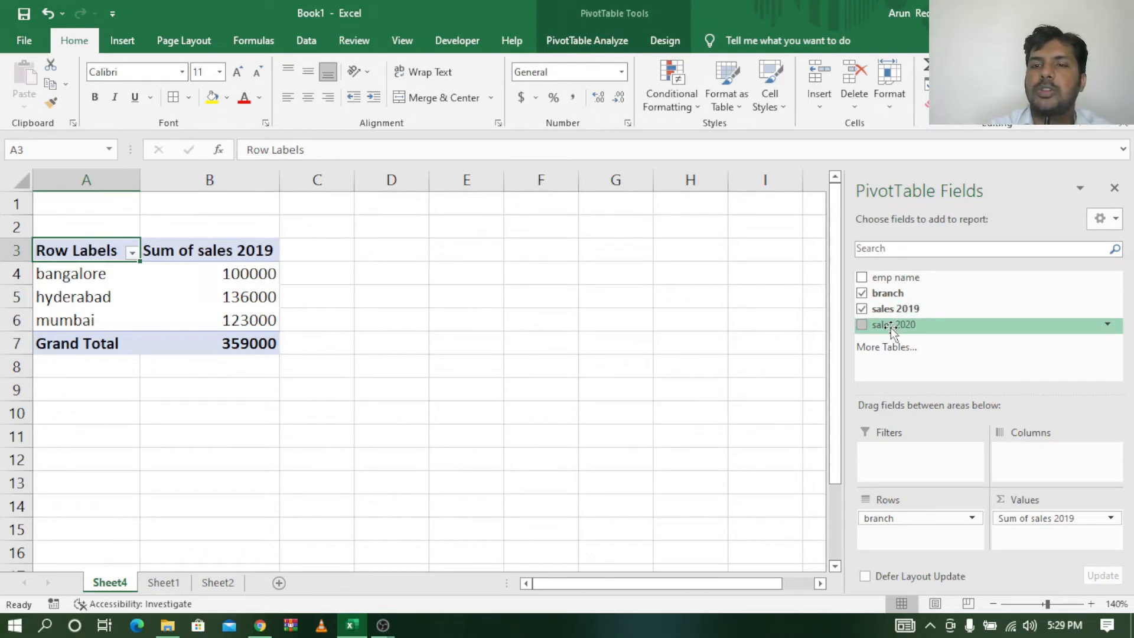
Review the emp name, branch, sales 2019 and sales 2020 columns in Sheet1, then check bangalore's 2019 sales in the Sheet4 PivotTable.
{"action": "left_click", "coordinate": [177, 587]}
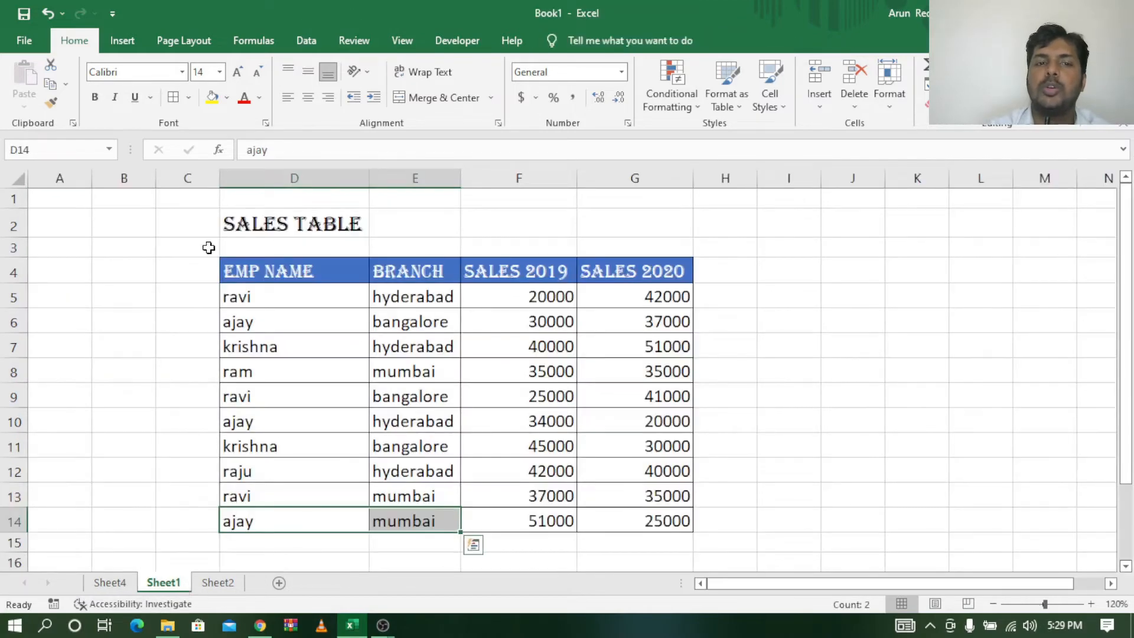
{"action": "left_click", "coordinate": [289, 178]}
{"action": "left_click", "coordinate": [393, 177]}
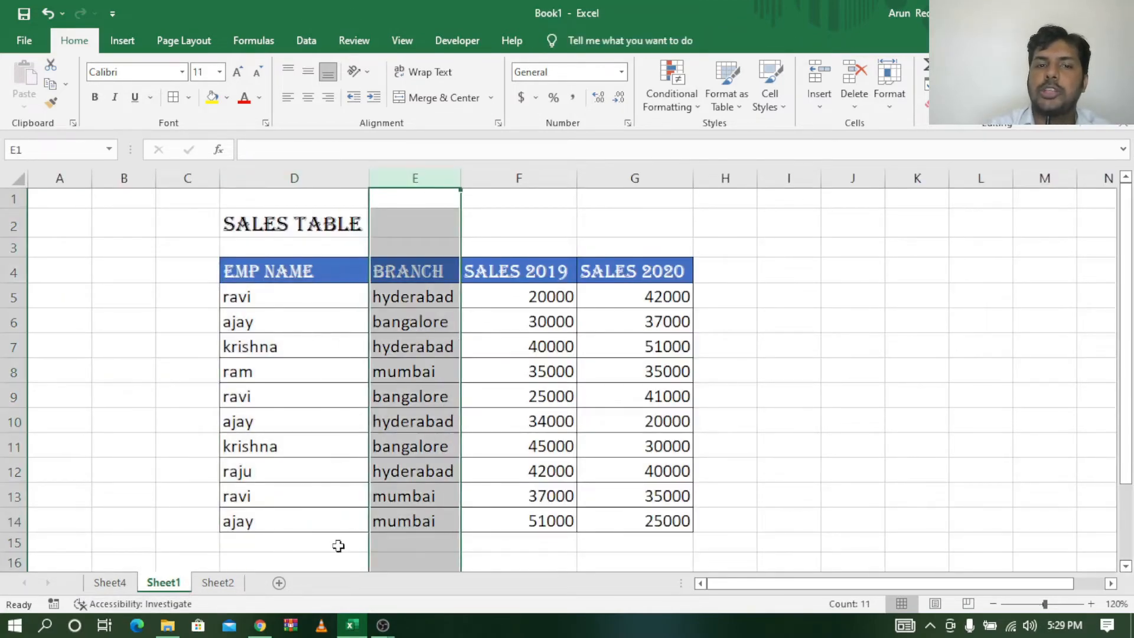
{"action": "left_click", "coordinate": [559, 174]}
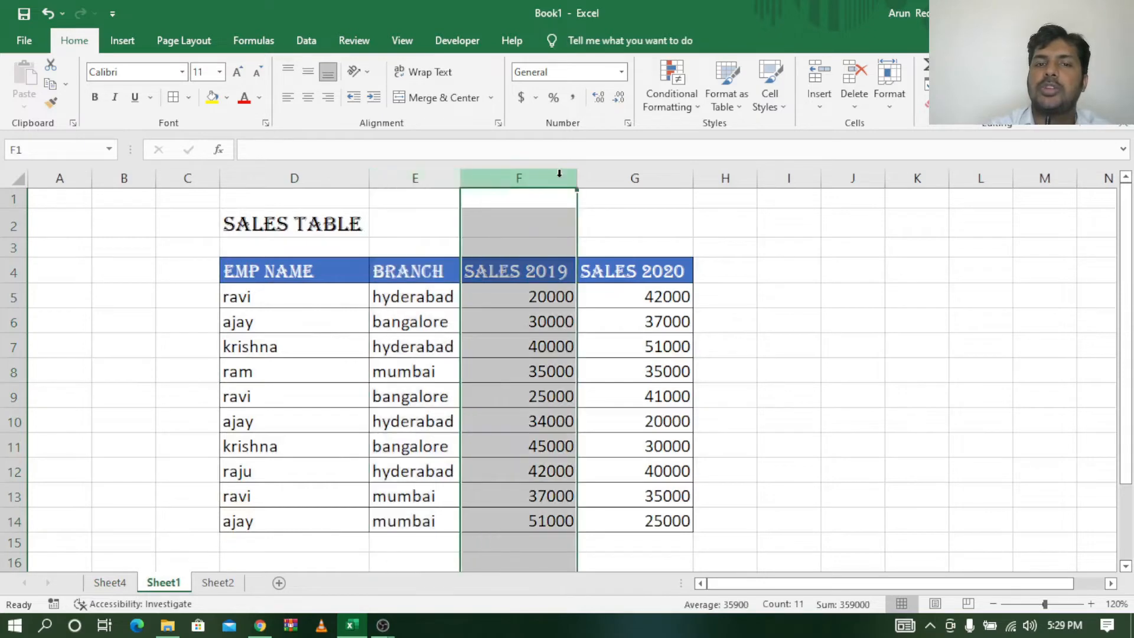
{"action": "left_click", "coordinate": [660, 179]}
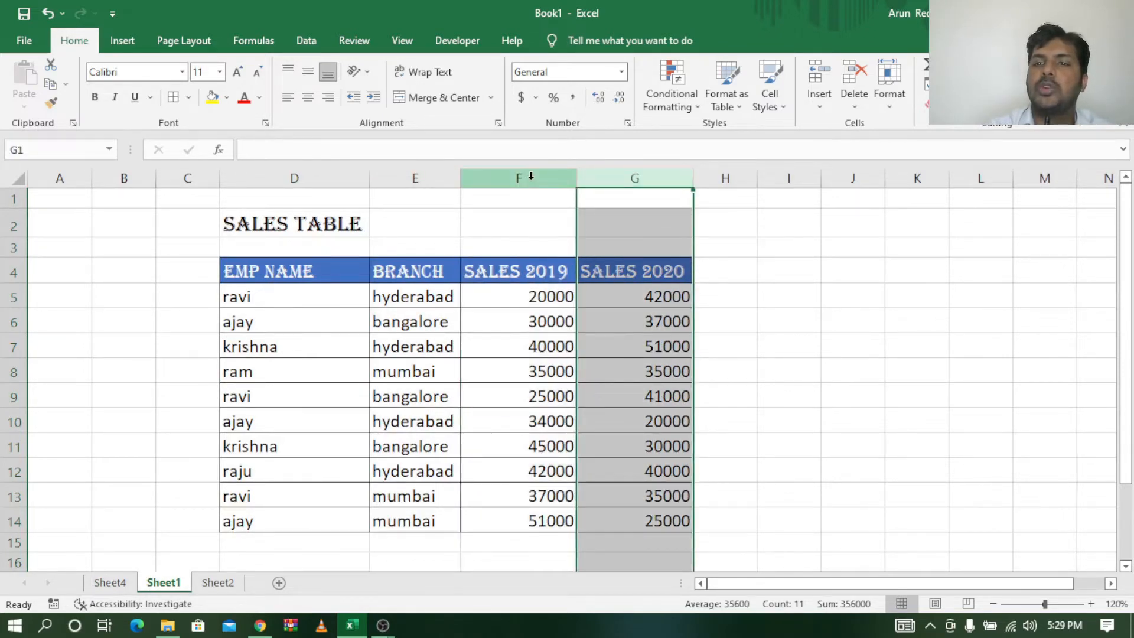
{"action": "left_click", "coordinate": [286, 173]}
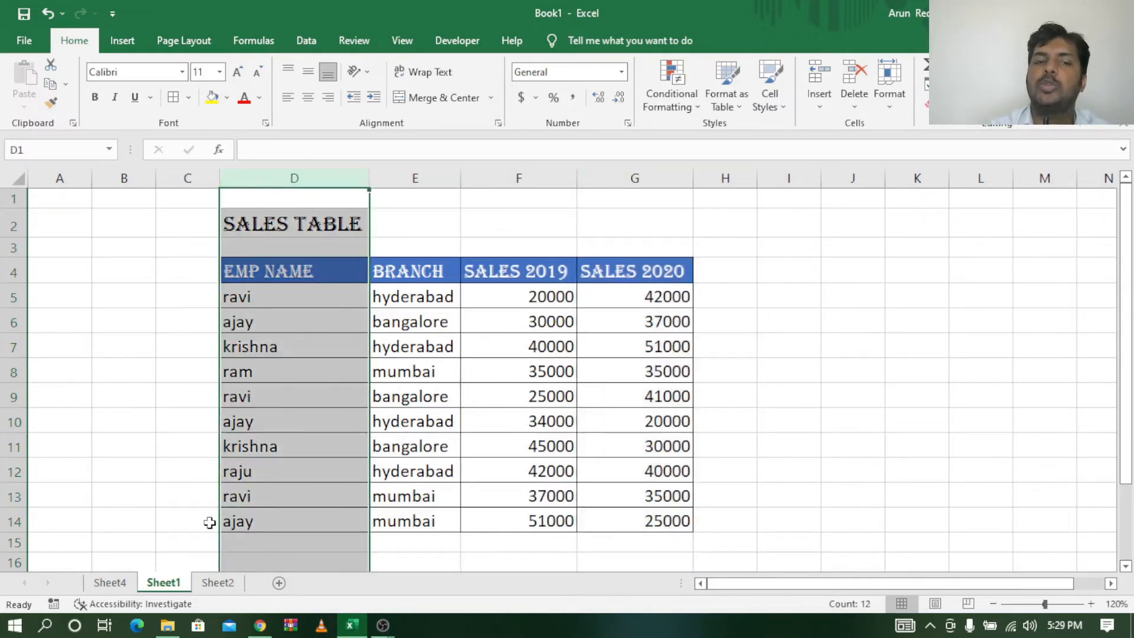
{"action": "left_click", "coordinate": [110, 583]}
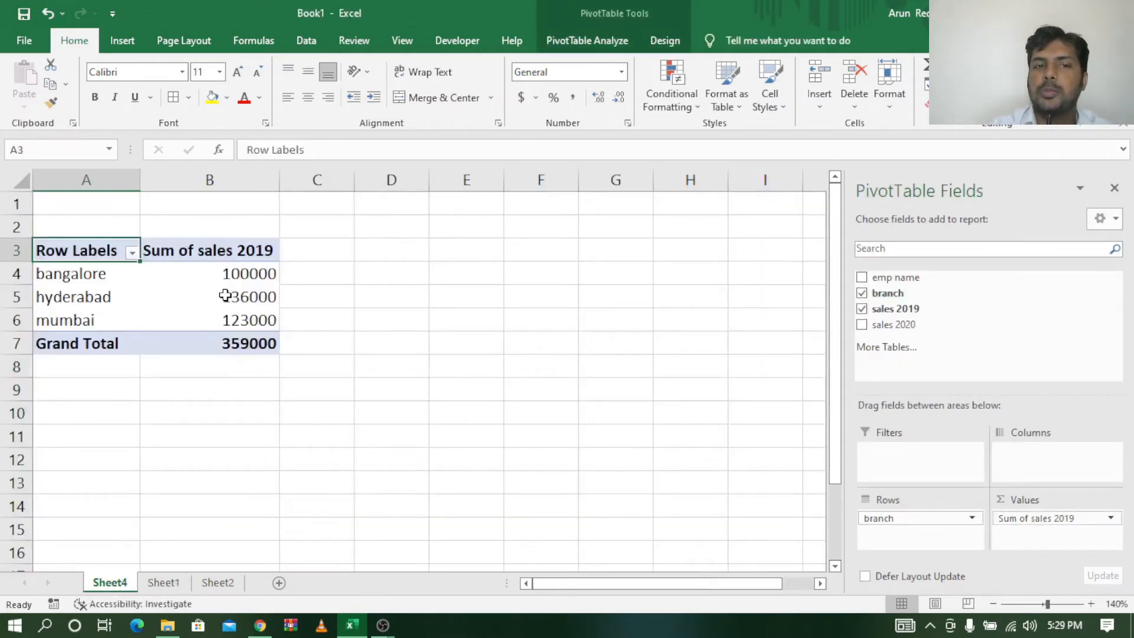
{"action": "left_click", "coordinate": [253, 274]}
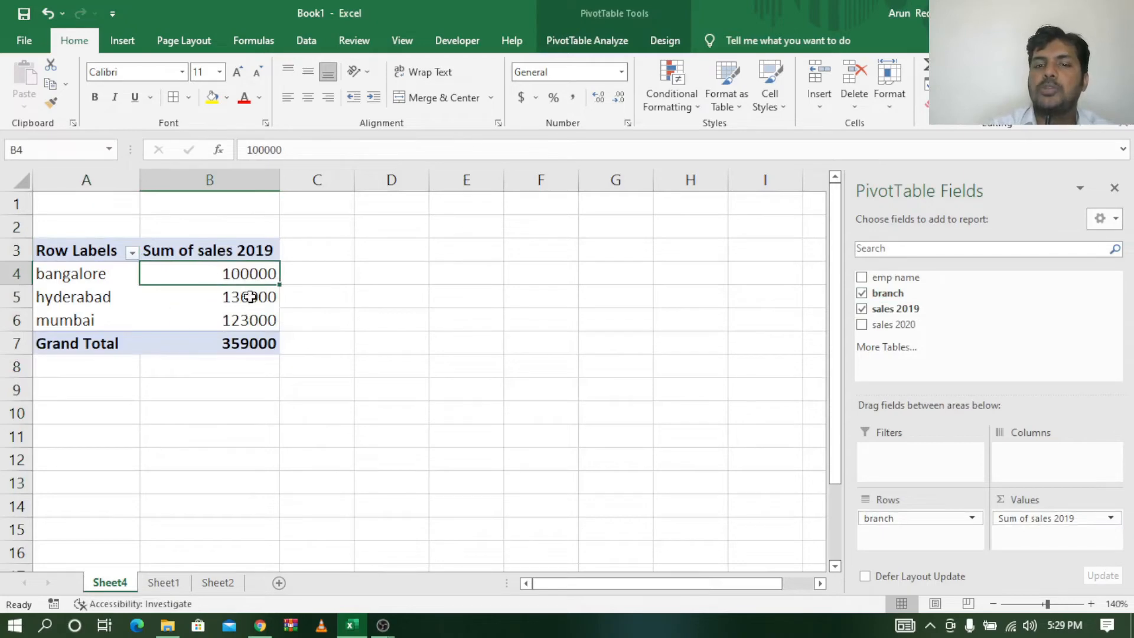
Change the PivotTable's sales 2019 value field to summarize by Max.
{"action": "left_click", "coordinate": [1110, 518]}
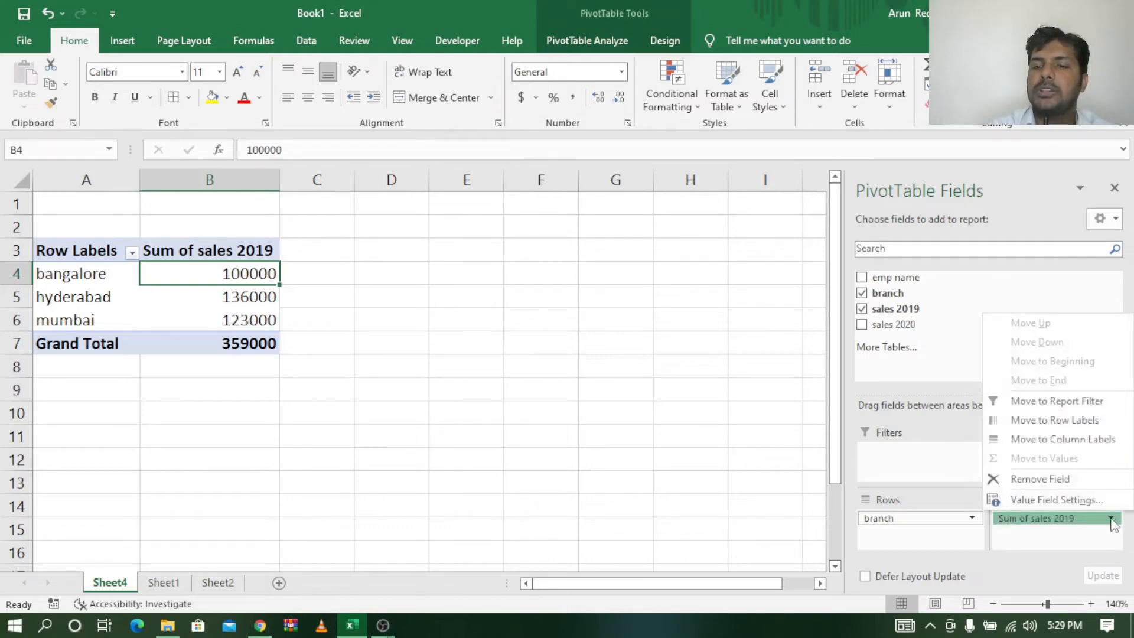
{"action": "left_click", "coordinate": [1068, 500]}
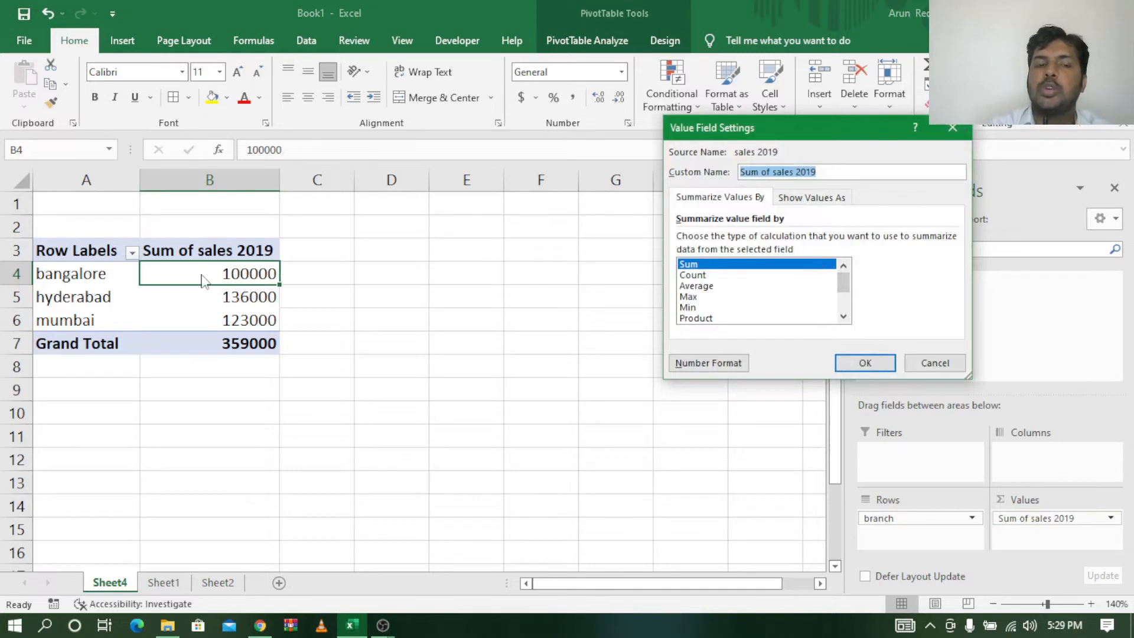
{"action": "left_click", "coordinate": [688, 297]}
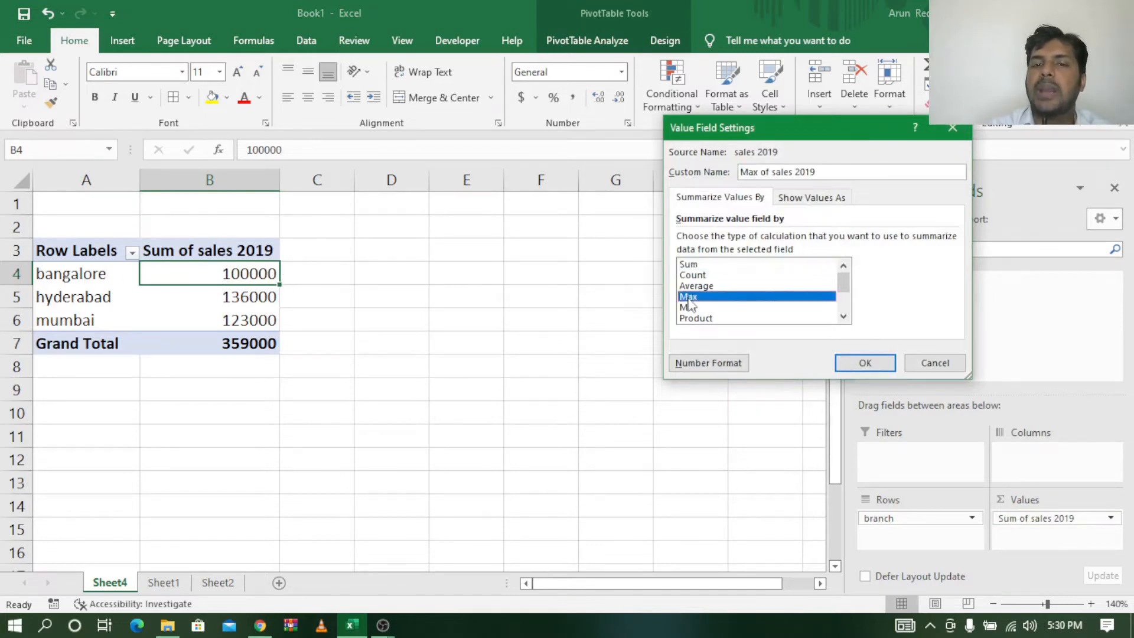
{"action": "left_click", "coordinate": [869, 364]}
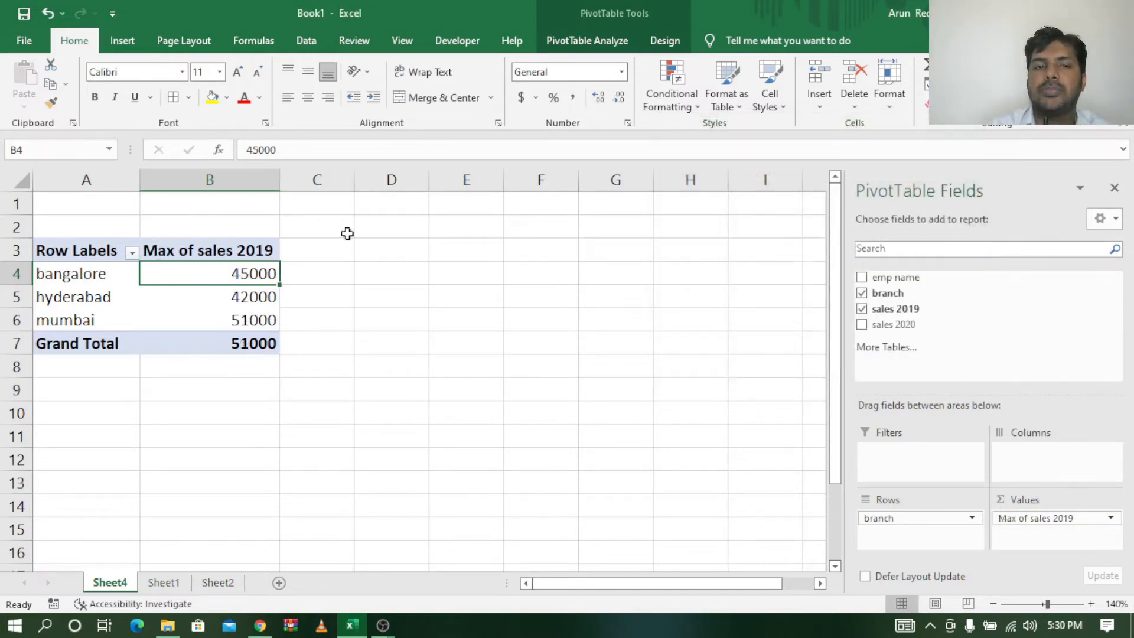
Compare each branch's maximum 2019 sales with the bangalore rows of the Sheet1 sales table and return to Sheet4.
{"action": "left_click", "coordinate": [245, 297]}
{"action": "left_click", "coordinate": [228, 325]}
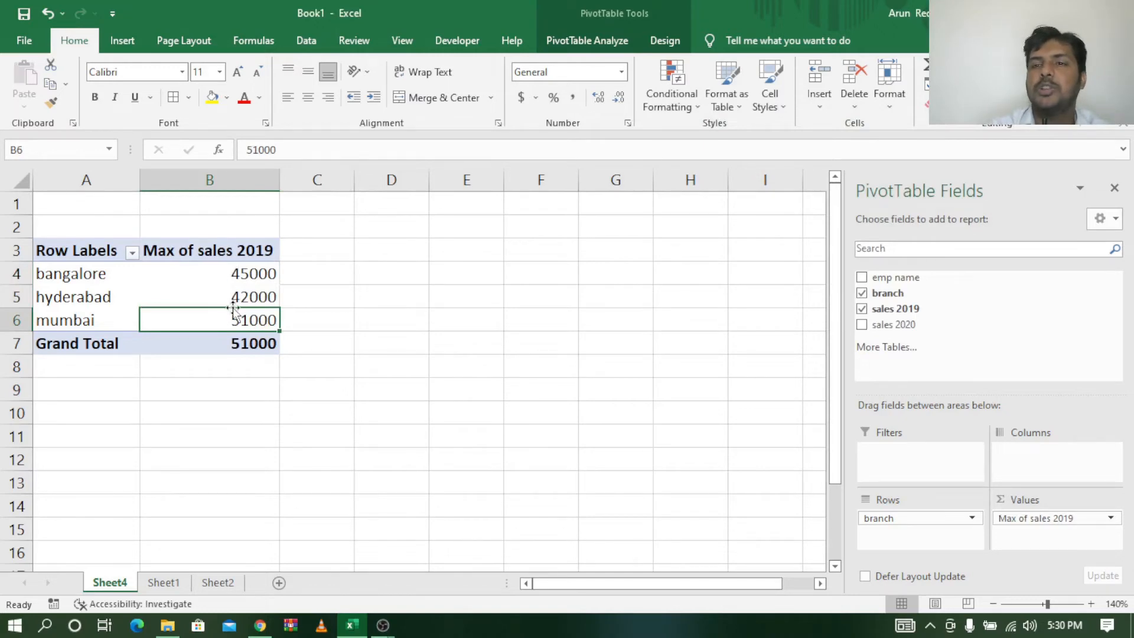
{"action": "left_click", "coordinate": [258, 273]}
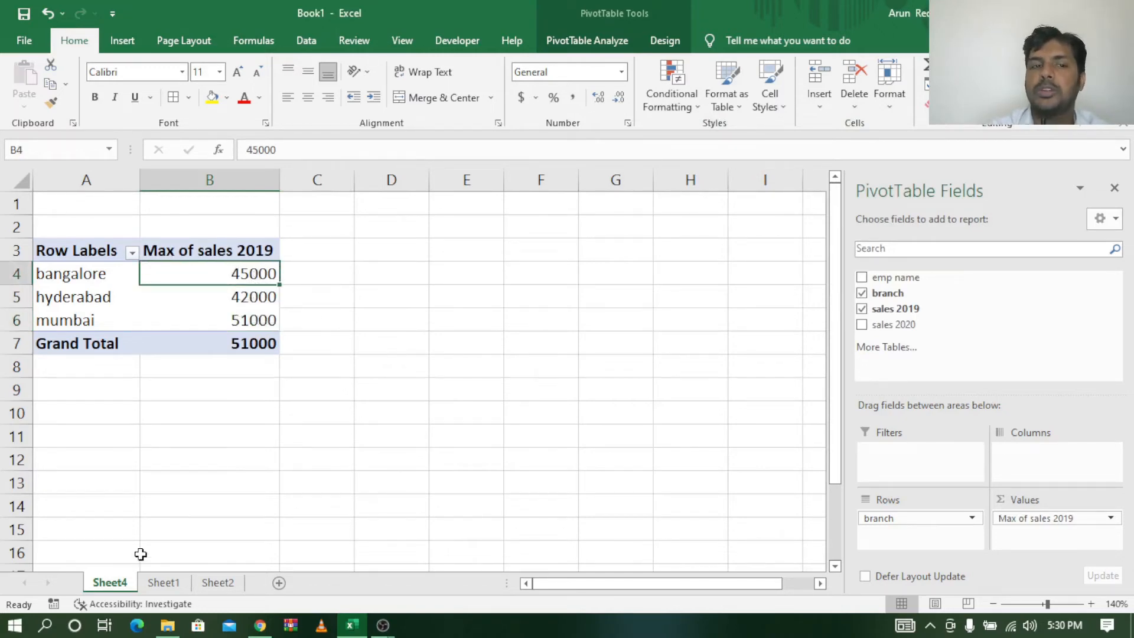
{"action": "left_click", "coordinate": [151, 588]}
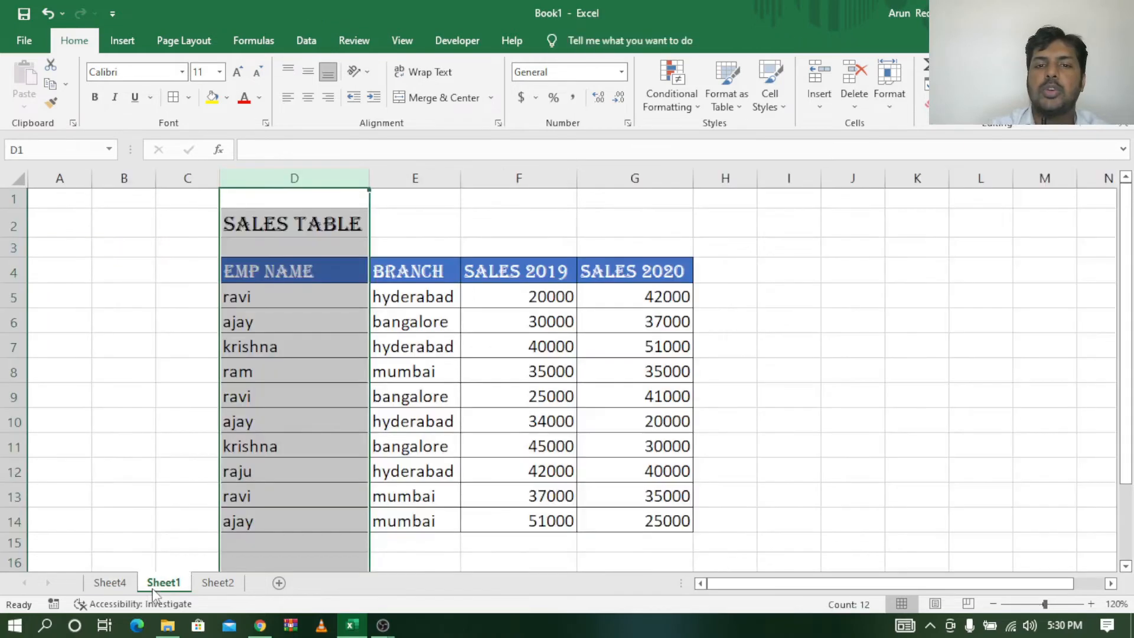
{"action": "left_click", "coordinate": [454, 391]}
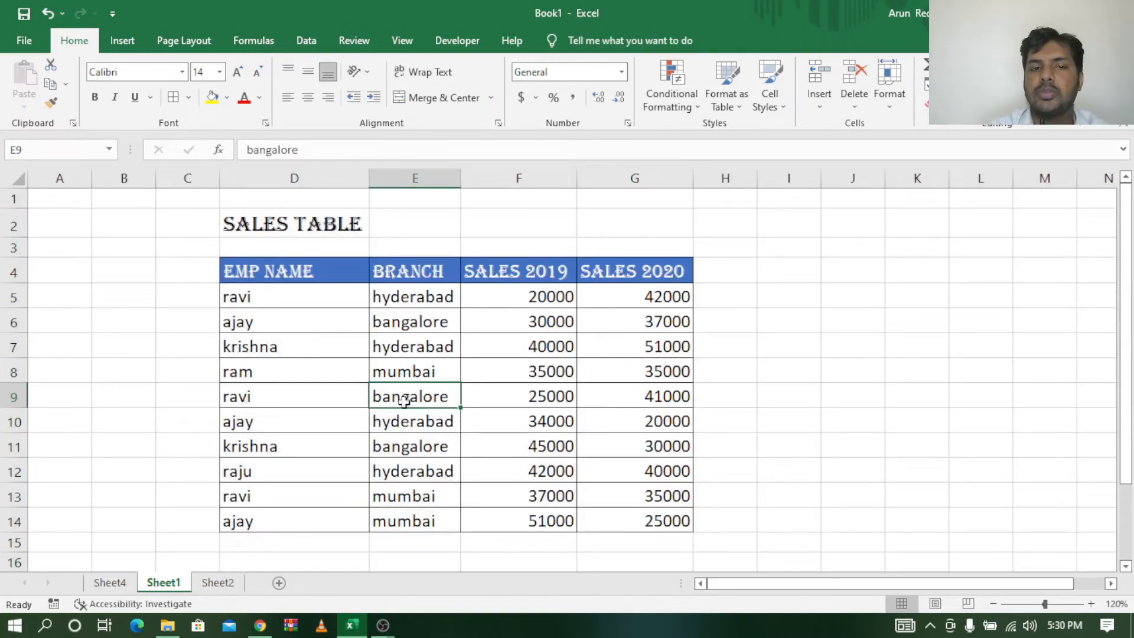
{"action": "left_click_drag", "start_coordinate": [405, 397], "coordinate": [661, 392]}
{"action": "left_click_drag", "start_coordinate": [407, 322], "coordinate": [664, 322]}
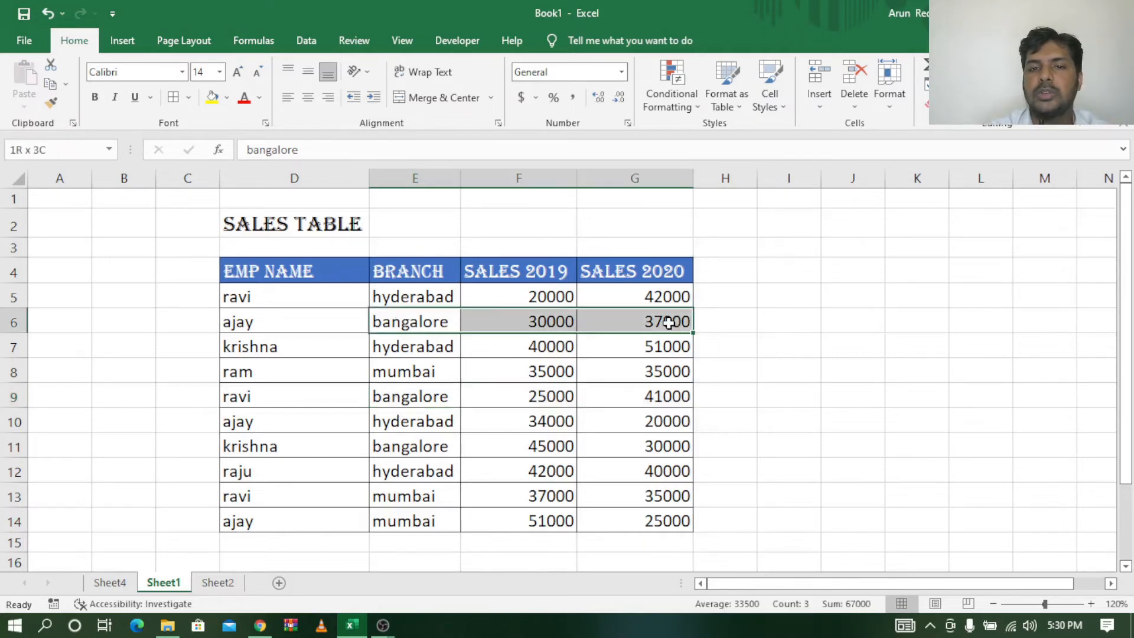
{"action": "left_click_drag", "start_coordinate": [417, 447], "coordinate": [658, 446]}
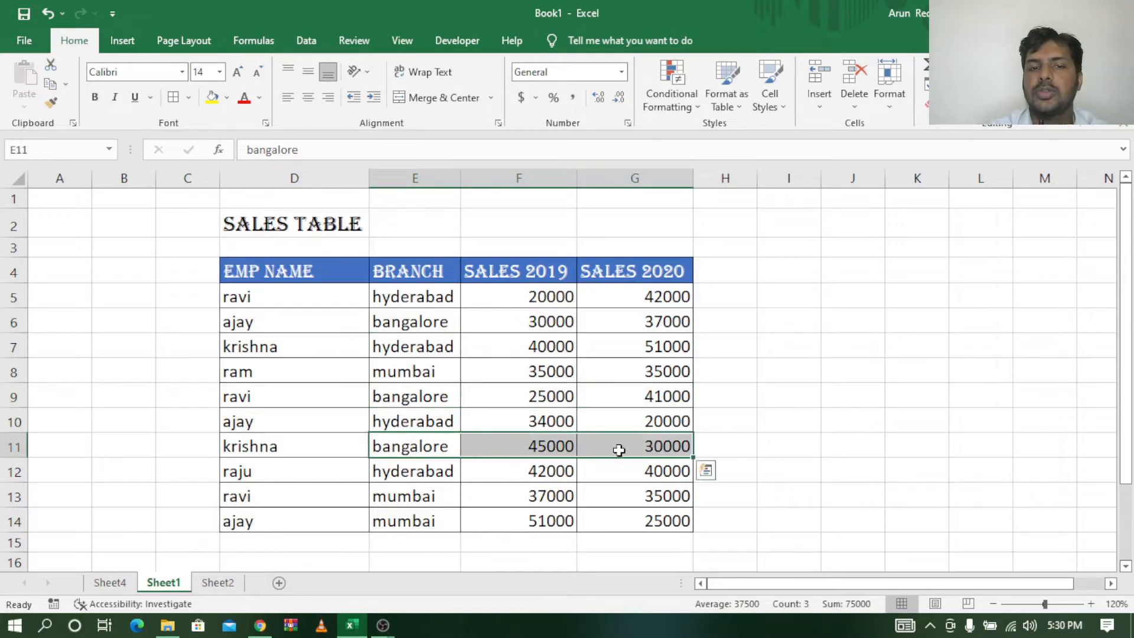
{"action": "left_click", "coordinate": [110, 582]}
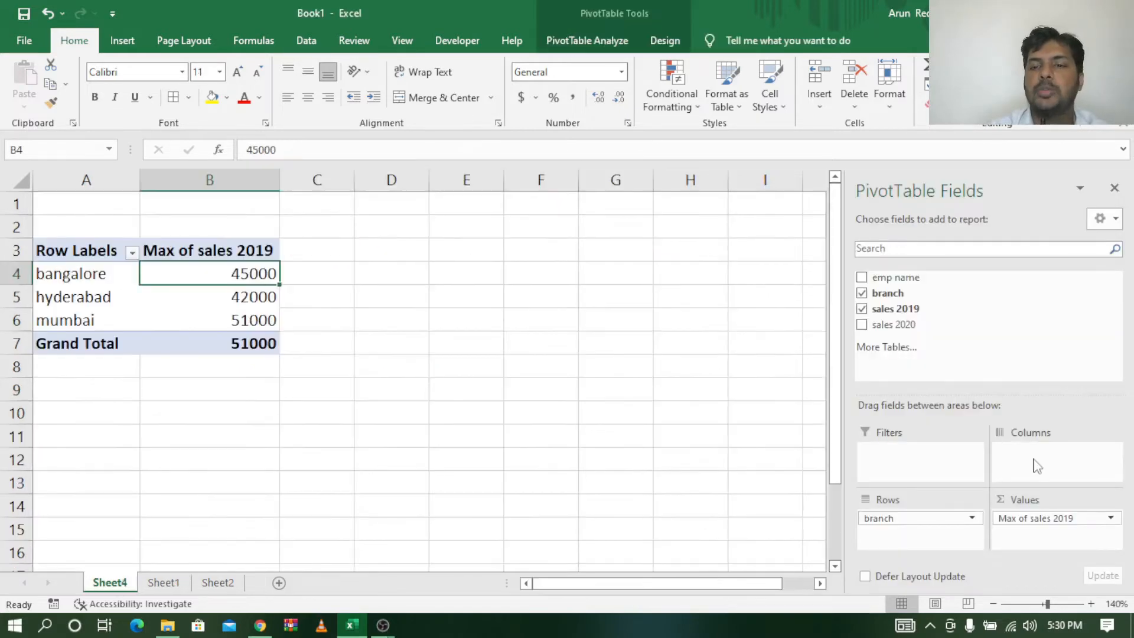
Set the PivotTable's sales 2019 value field to summarize by Sum.
{"action": "left_click", "coordinate": [1111, 517]}
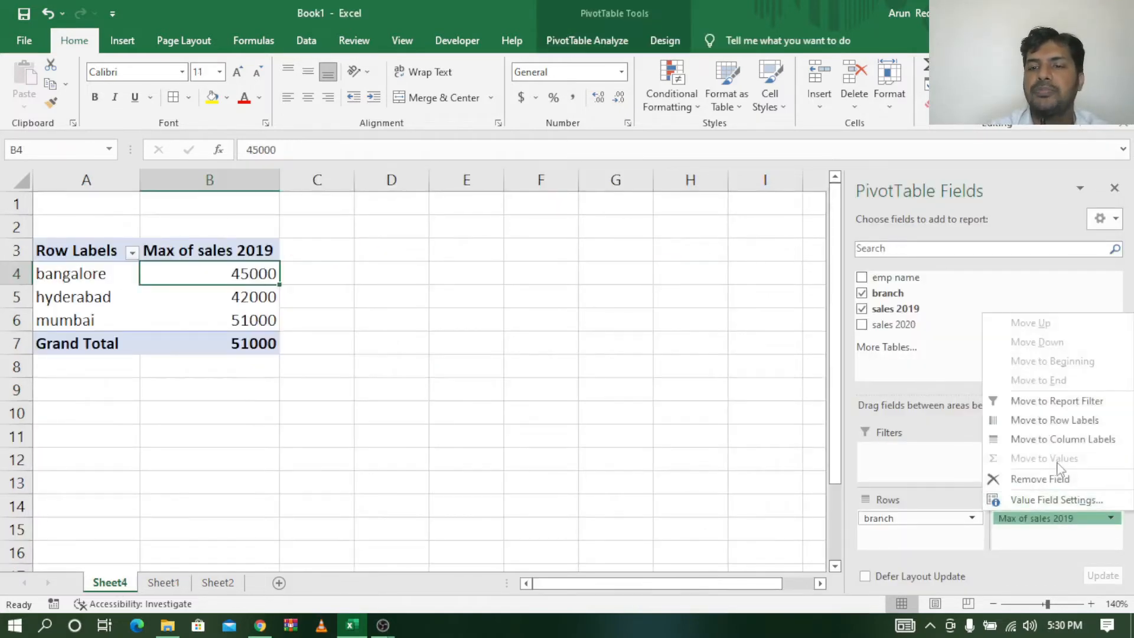
{"action": "left_click", "coordinate": [1053, 499]}
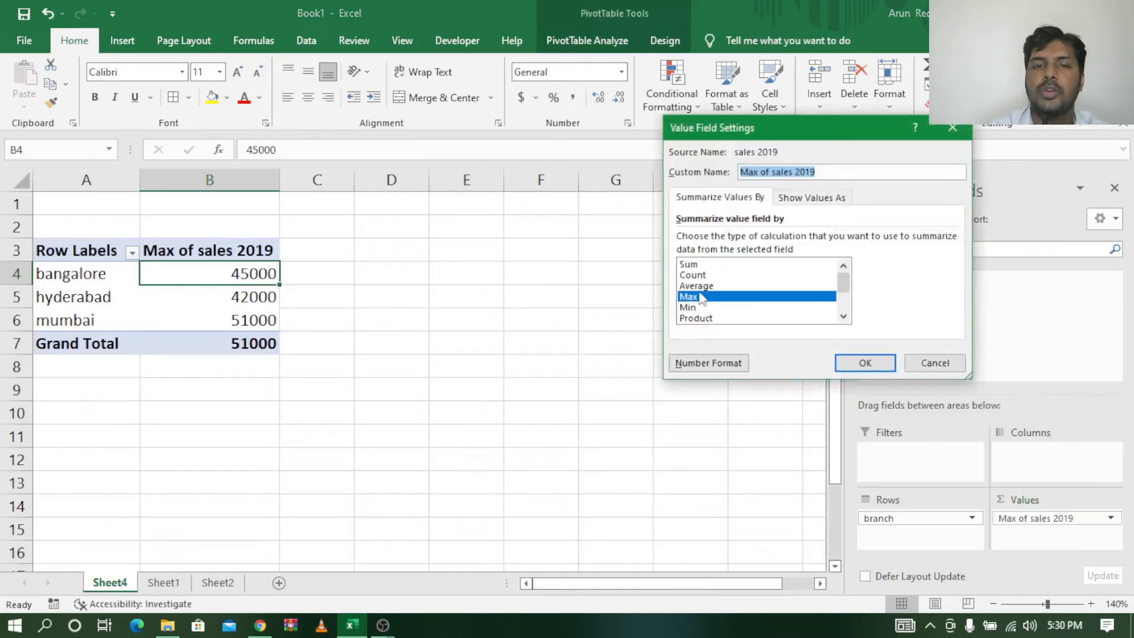
{"action": "left_click", "coordinate": [732, 266]}
{"action": "left_click", "coordinate": [864, 362]}
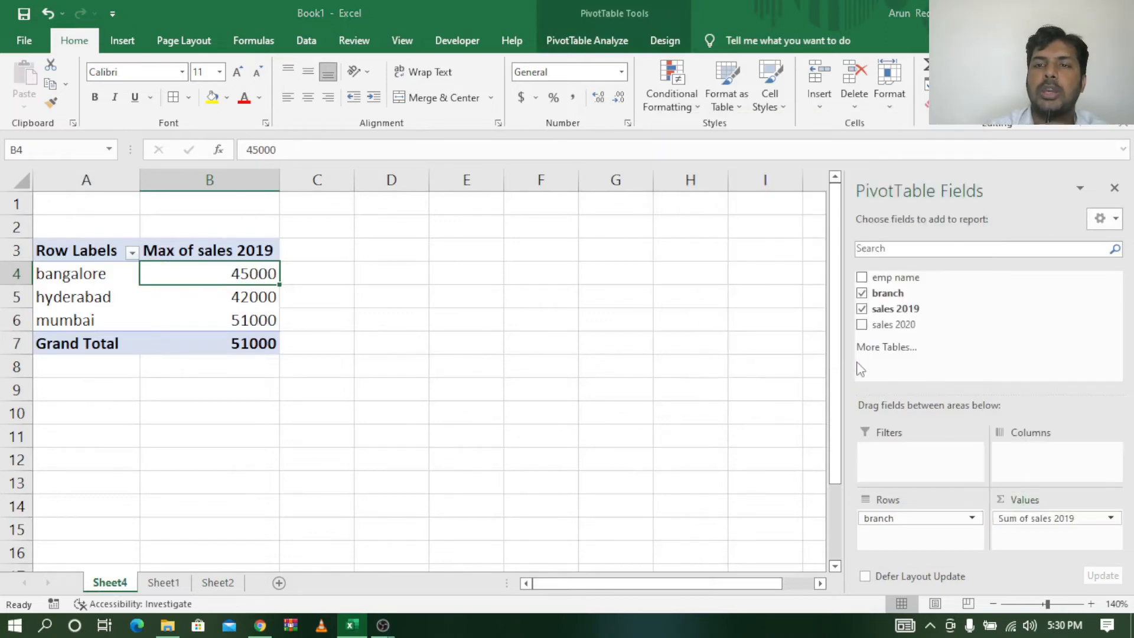
Add emp name to the PivotTable's Columns area to break down each branch's 2019 sales by employee.
{"action": "left_click", "coordinate": [229, 290]}
{"action": "left_click", "coordinate": [230, 272]}
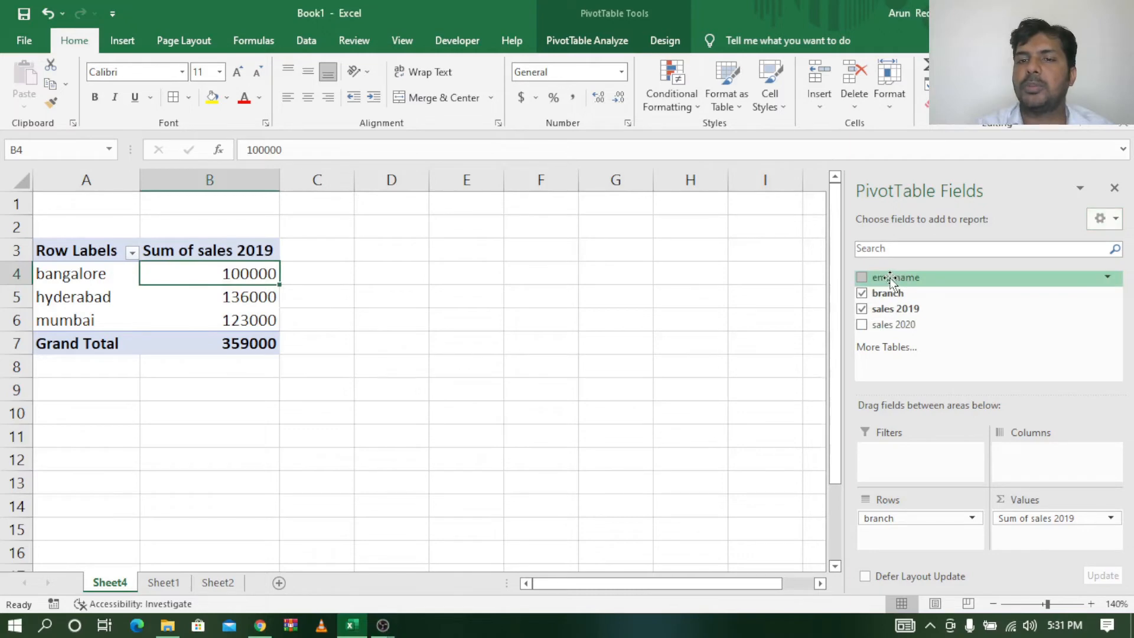
{"action": "left_click_drag", "start_coordinate": [889, 279], "coordinate": [1033, 461]}
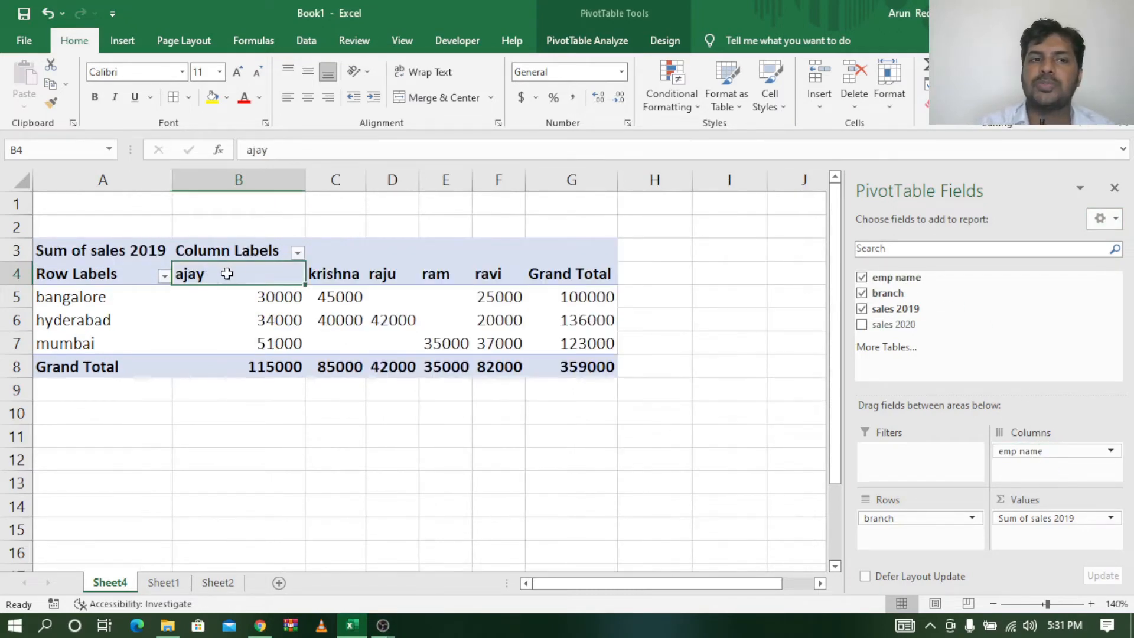
Examine the first employee column's 2019 sales for bangalore, hyderabad and mumbai, including the column's grand total.
{"action": "left_click", "coordinate": [253, 174]}
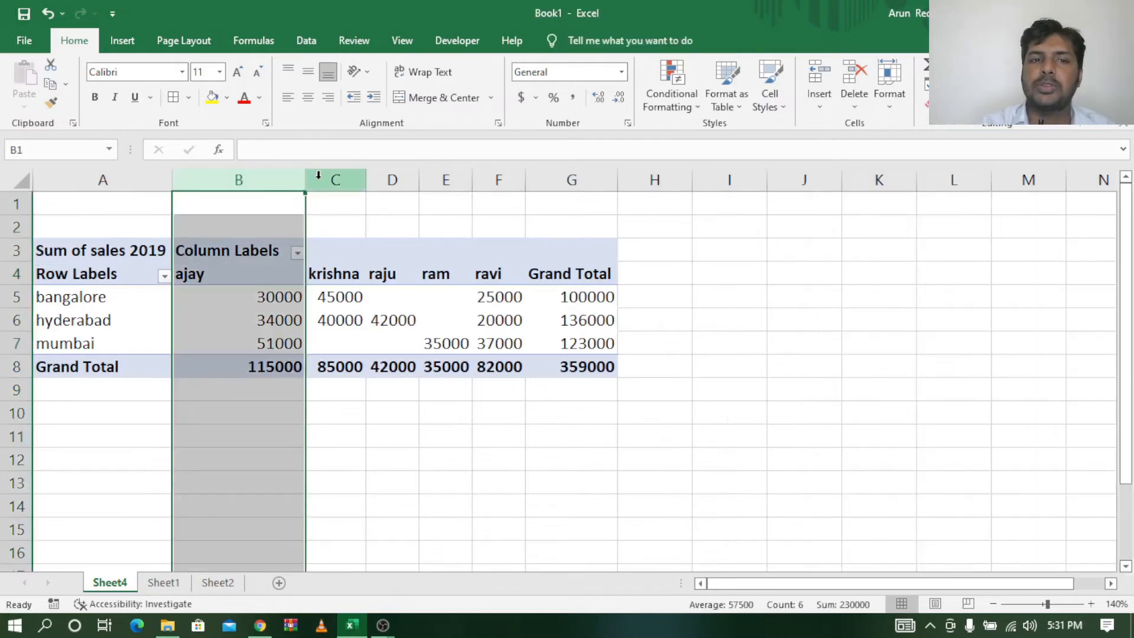
{"action": "left_click", "coordinate": [15, 297]}
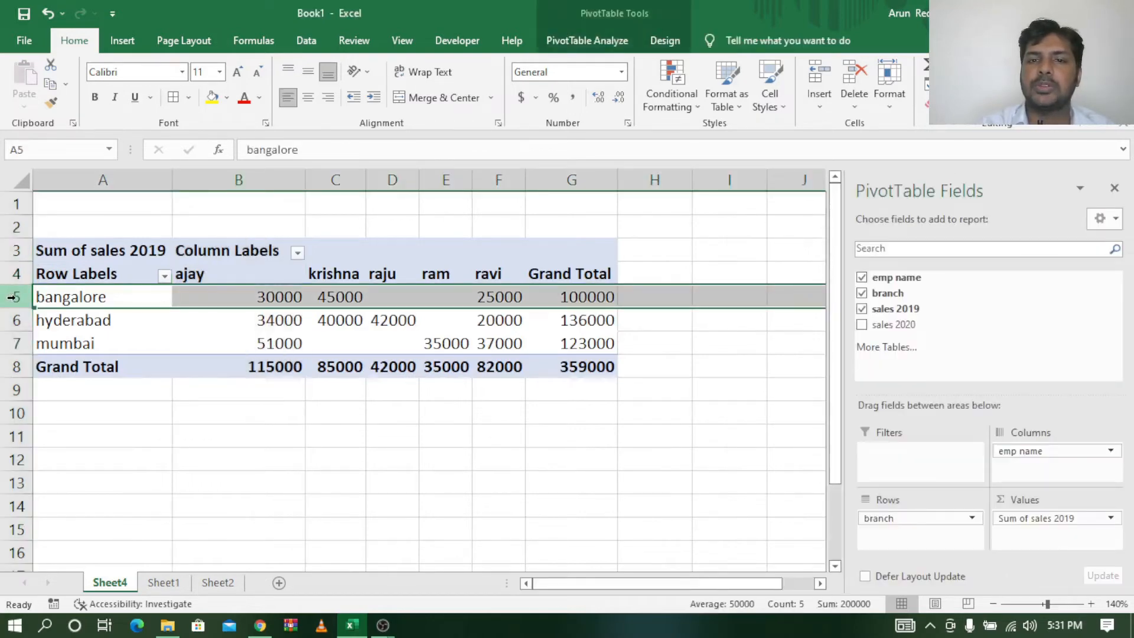
{"action": "left_click", "coordinate": [237, 274]}
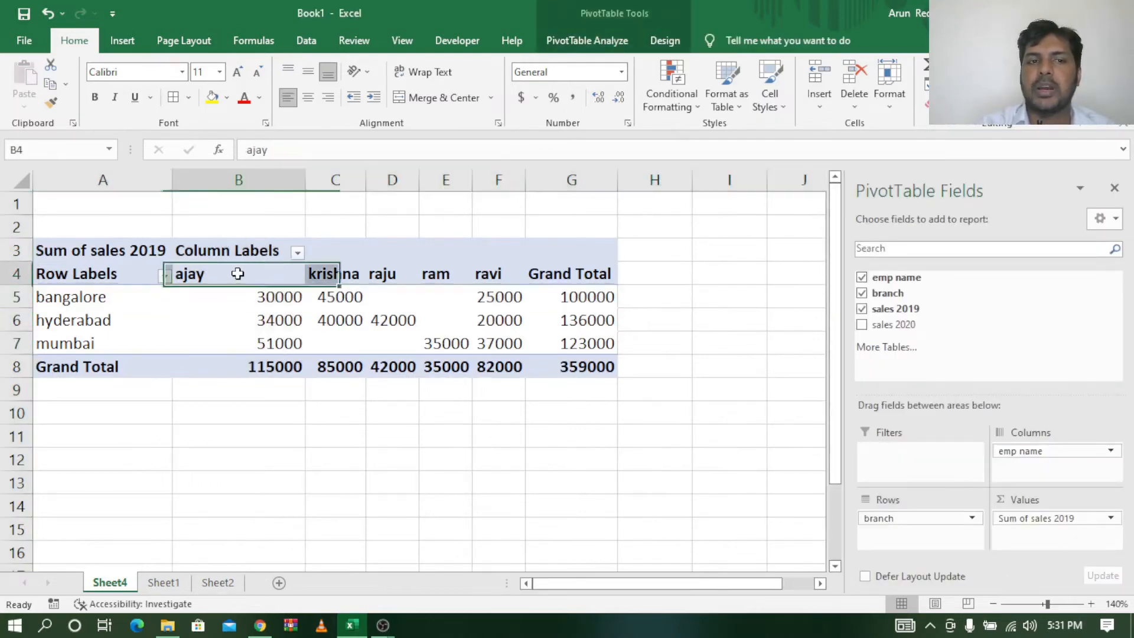
{"action": "left_click", "coordinate": [261, 300]}
{"action": "left_click", "coordinate": [239, 321]}
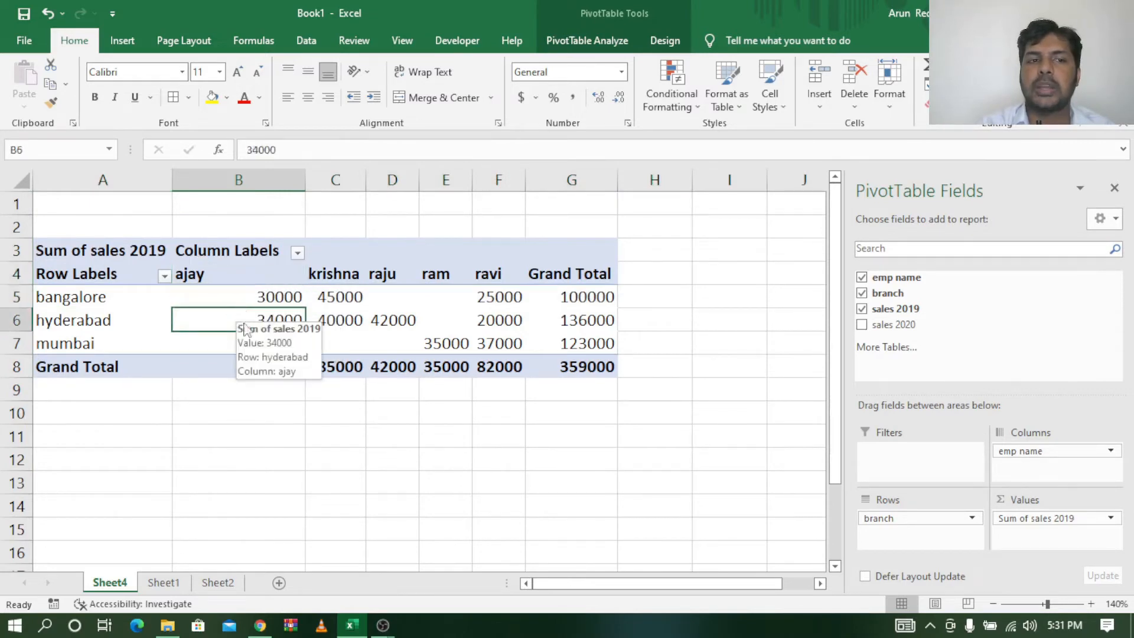
{"action": "left_click", "coordinate": [229, 344]}
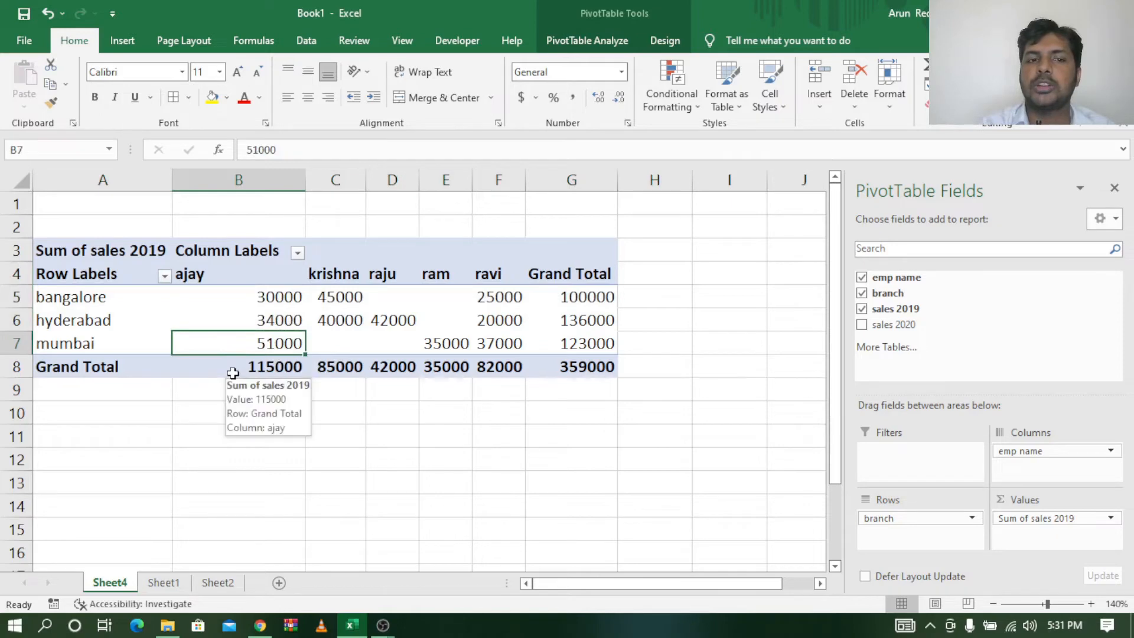
{"action": "left_click", "coordinate": [238, 366]}
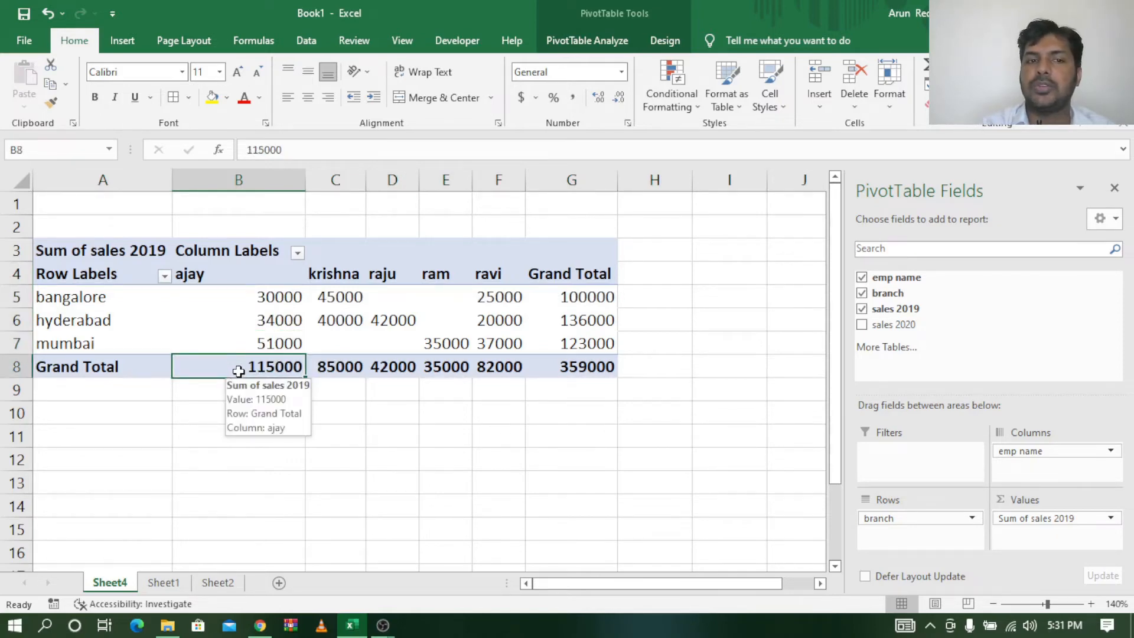
Examine the bangalore row's 2019 sales by employee, its row total and the PivotTable's overall grand total.
{"action": "left_click", "coordinate": [77, 295]}
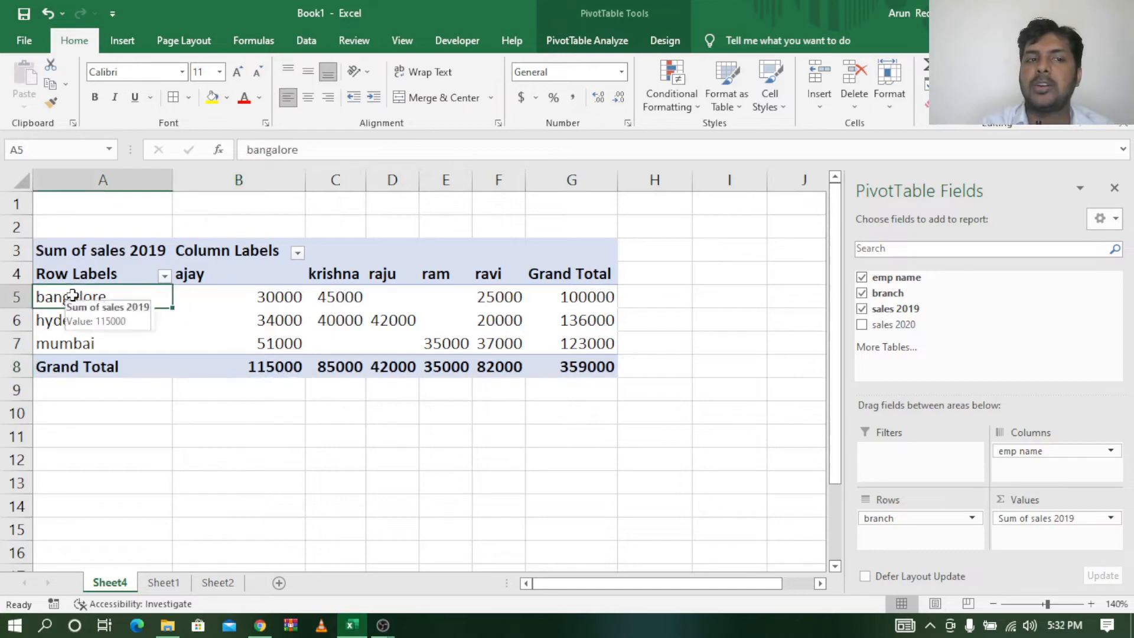
{"action": "left_click", "coordinate": [226, 297]}
{"action": "left_click", "coordinate": [353, 296]}
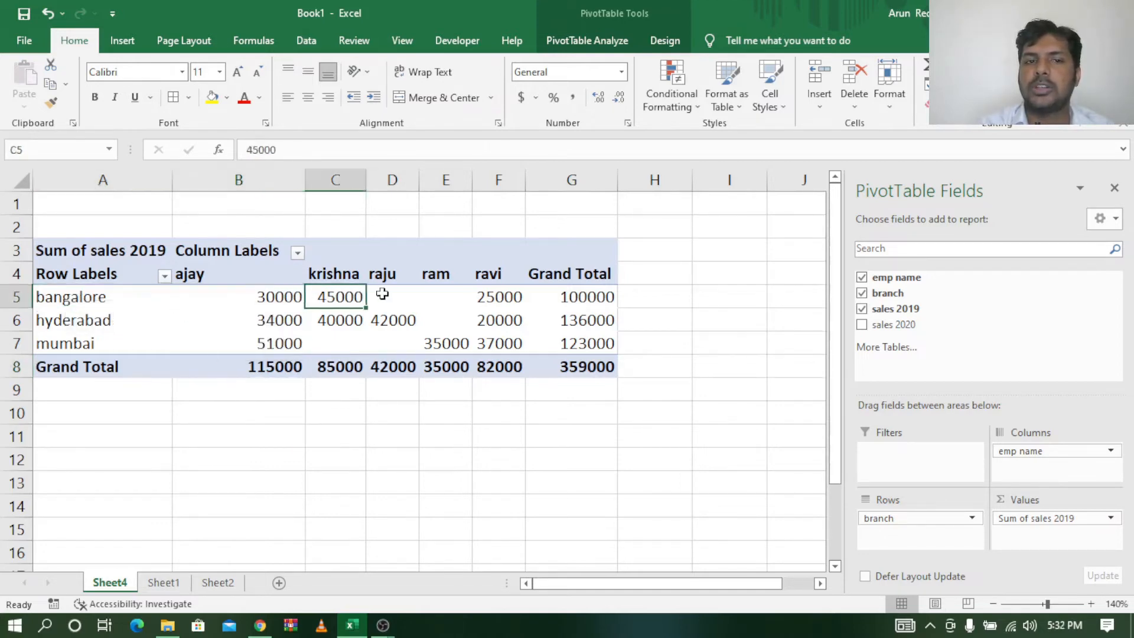
{"action": "left_click", "coordinate": [503, 295]}
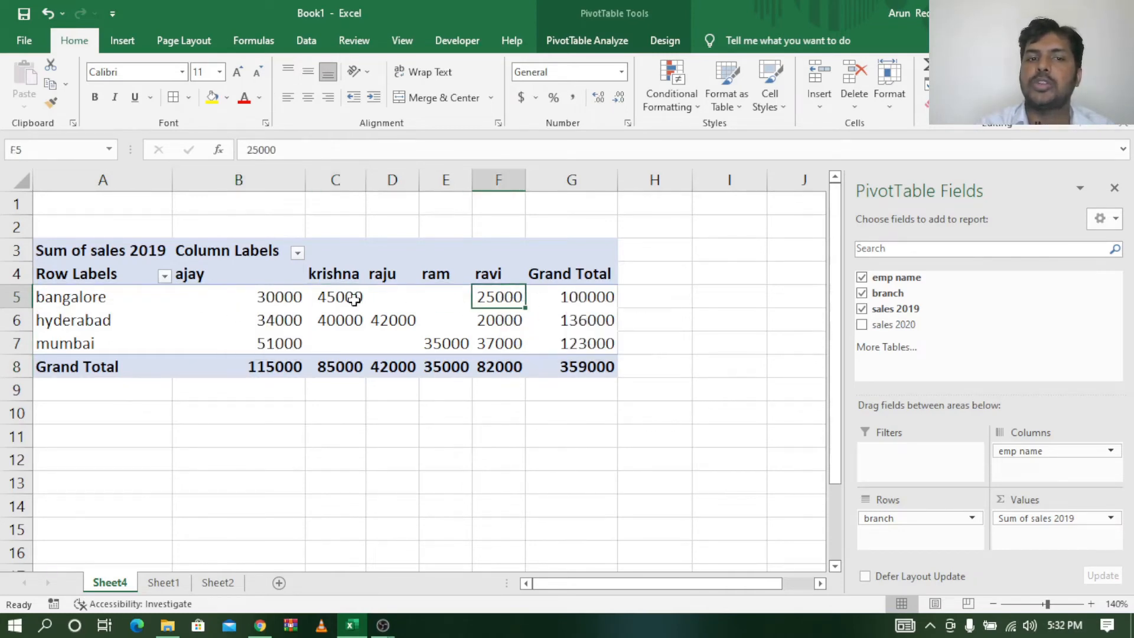
{"action": "left_click", "coordinate": [599, 301]}
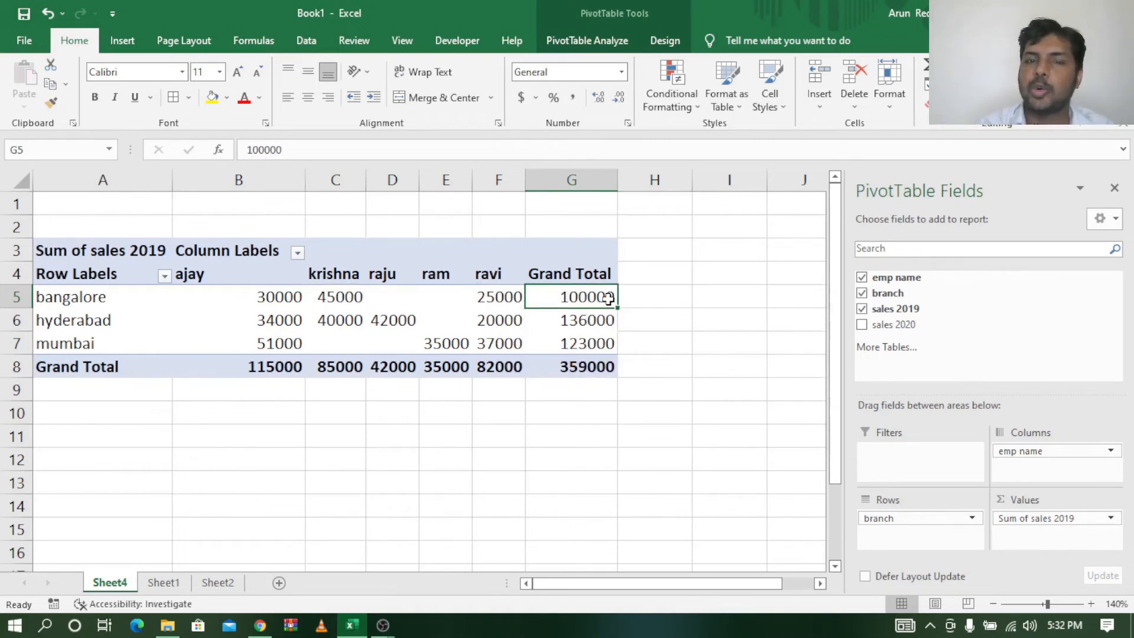
{"action": "left_click", "coordinate": [571, 365]}
{"action": "left_click", "coordinate": [18, 297]}
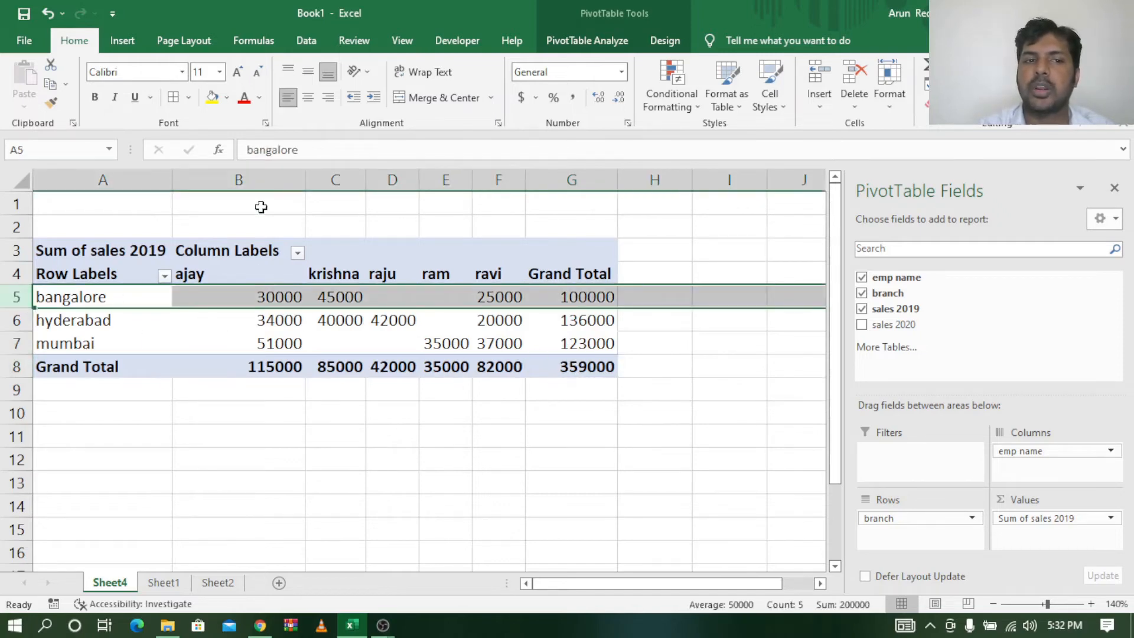
{"action": "left_click", "coordinate": [263, 181]}
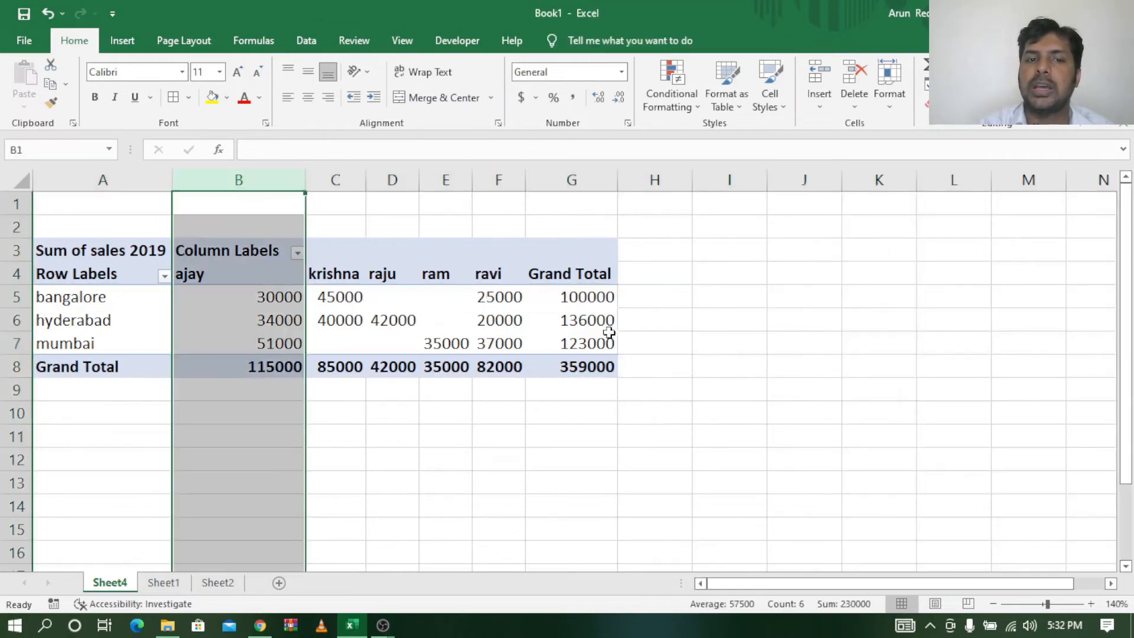
{"action": "left_click", "coordinate": [570, 371]}
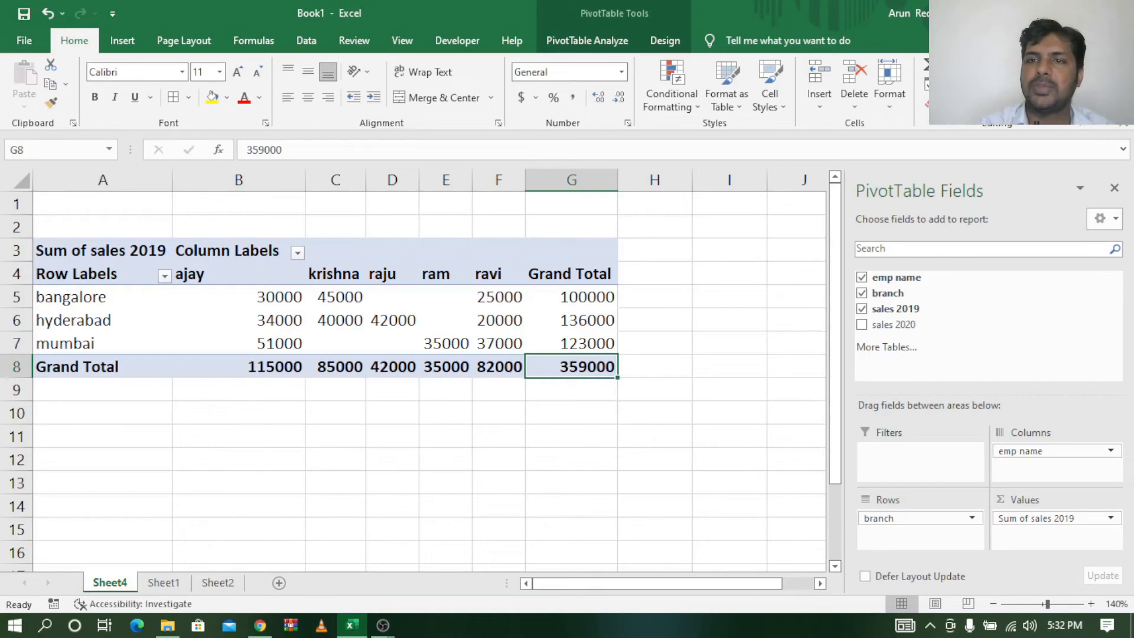
Remove emp name from the PivotTable's Columns area and add sales 2020 to Values beside sales 2019.
{"action": "key", "text": "alt+Tab"}
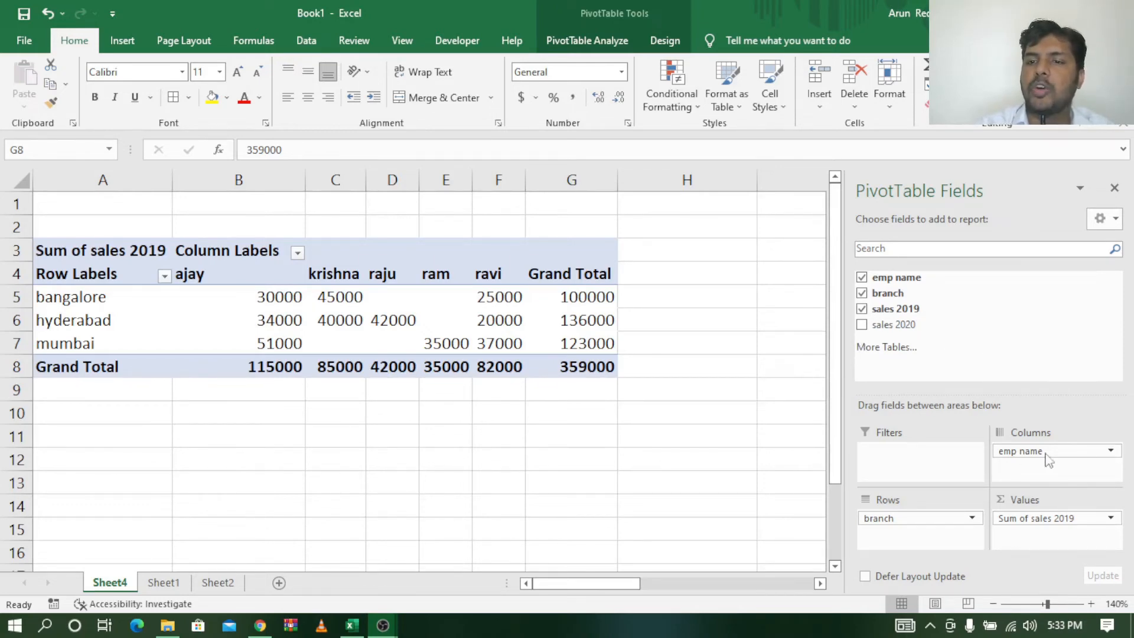
{"action": "left_click", "coordinate": [1113, 451]}
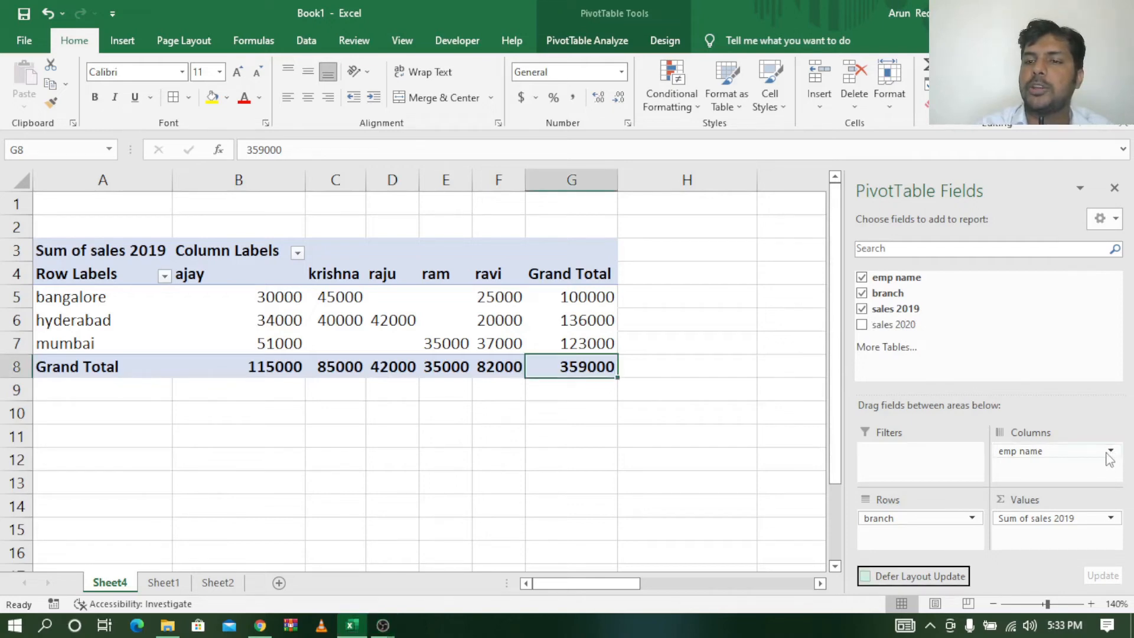
{"action": "left_click", "coordinate": [1111, 451]}
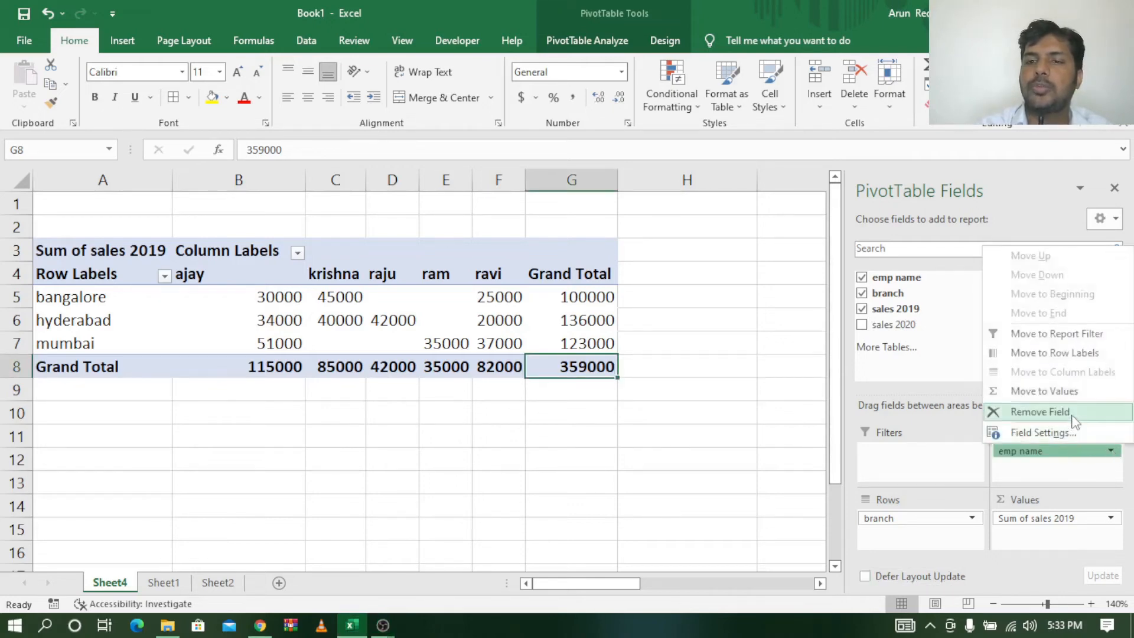
{"action": "left_click", "coordinate": [1049, 418]}
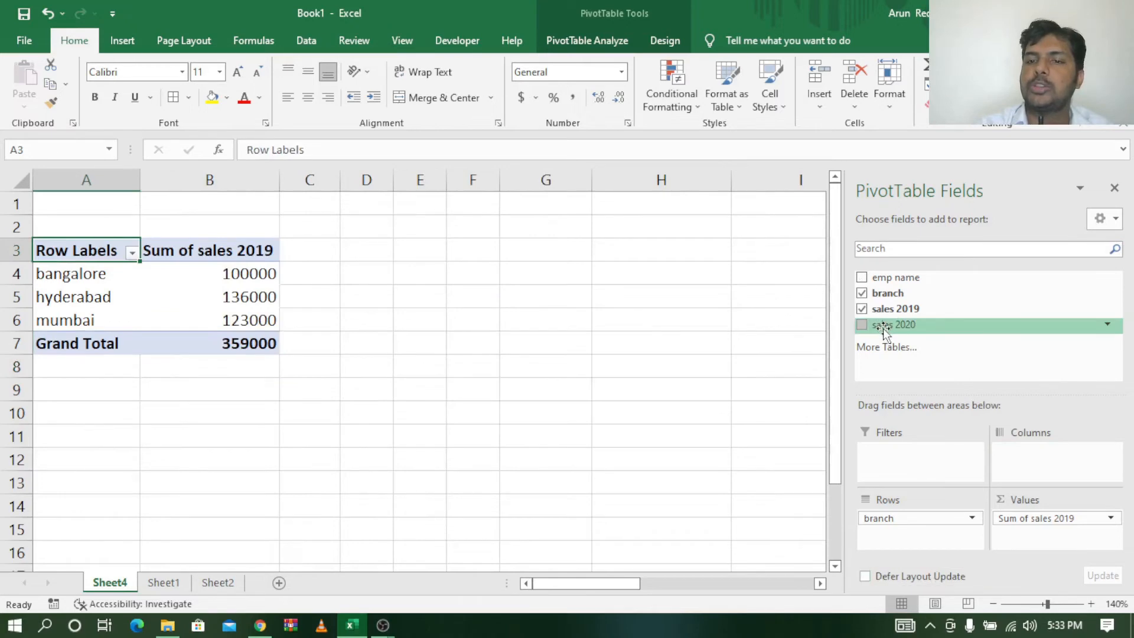
{"action": "left_click_drag", "start_coordinate": [884, 331], "coordinate": [1030, 544]}
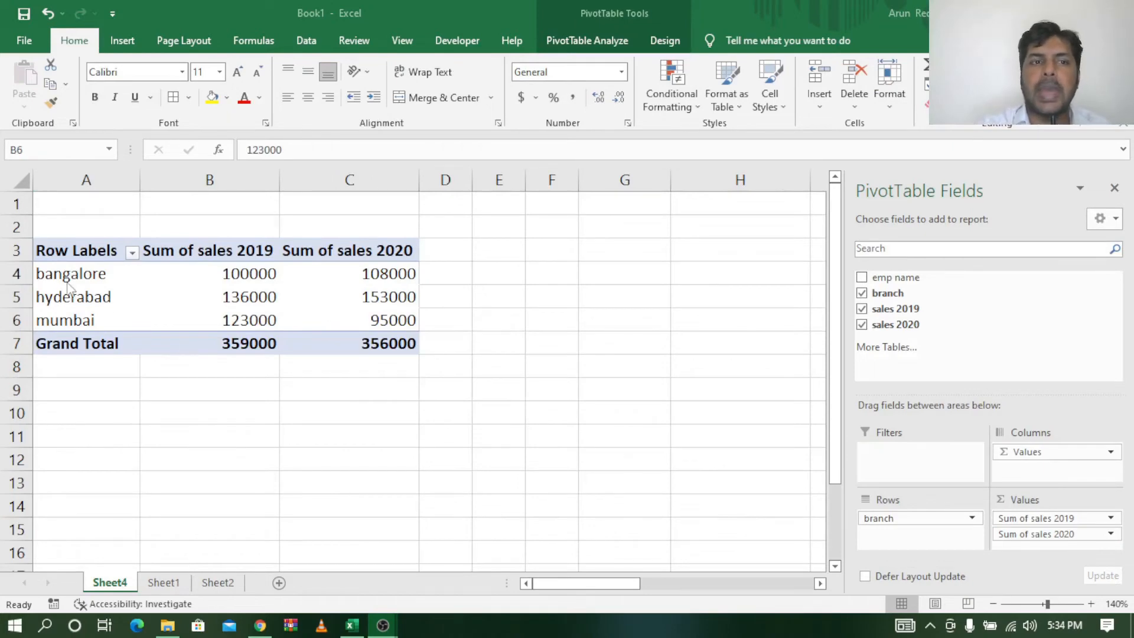
Compare the 2019 and 2020 sales sums for the bangalore, hyderabad and mumbai branches.
{"action": "left_click", "coordinate": [255, 276]}
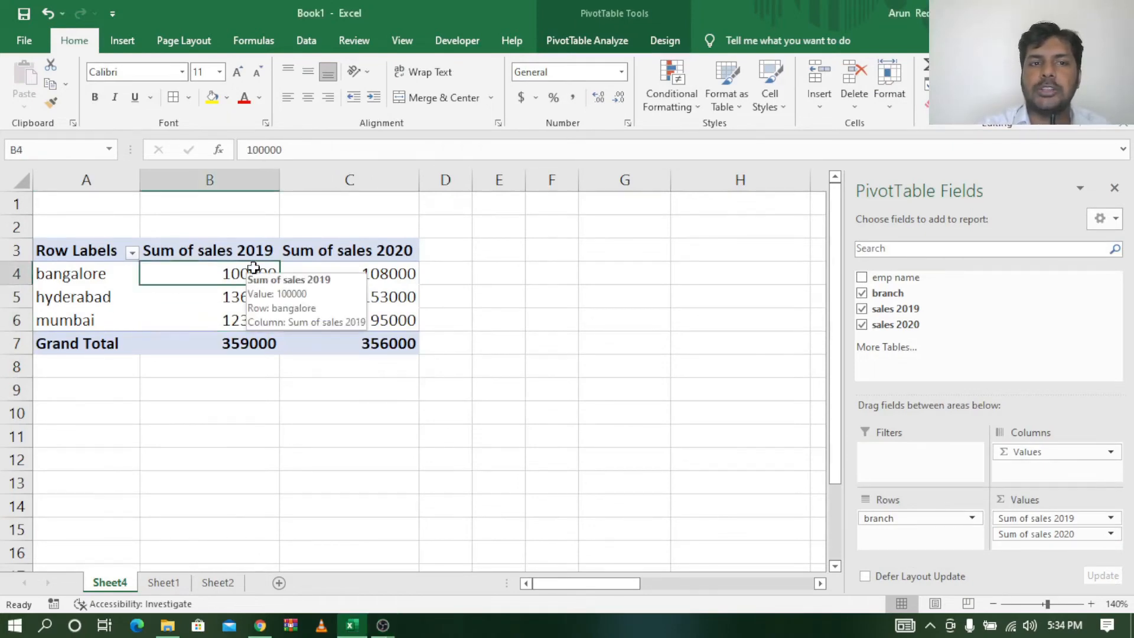
{"action": "left_click", "coordinate": [394, 273]}
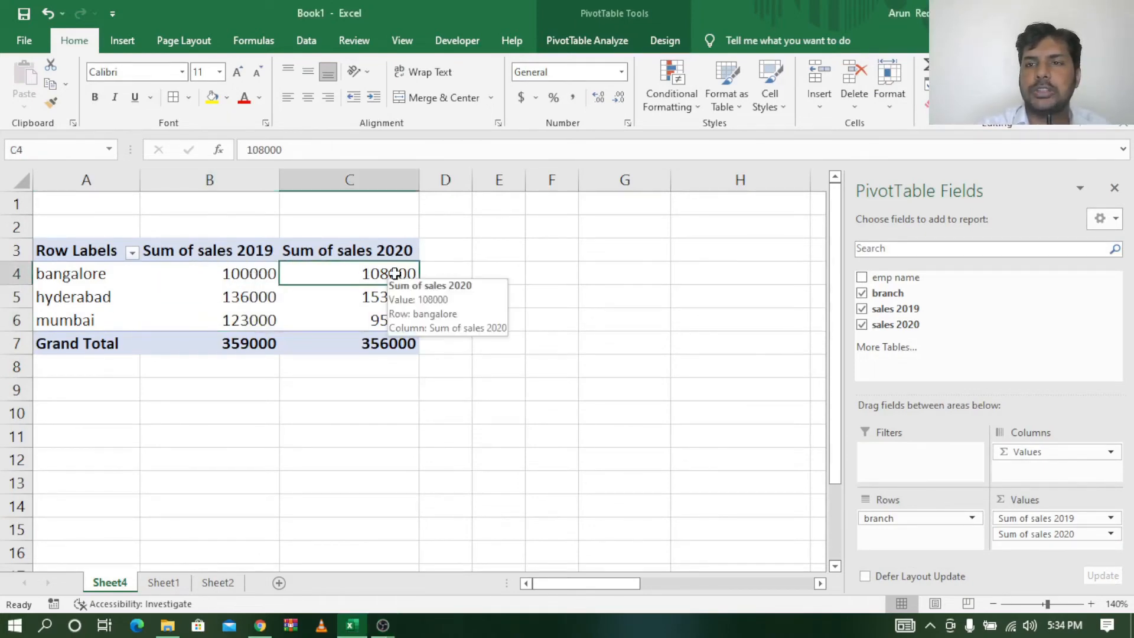
{"action": "left_click", "coordinate": [81, 300]}
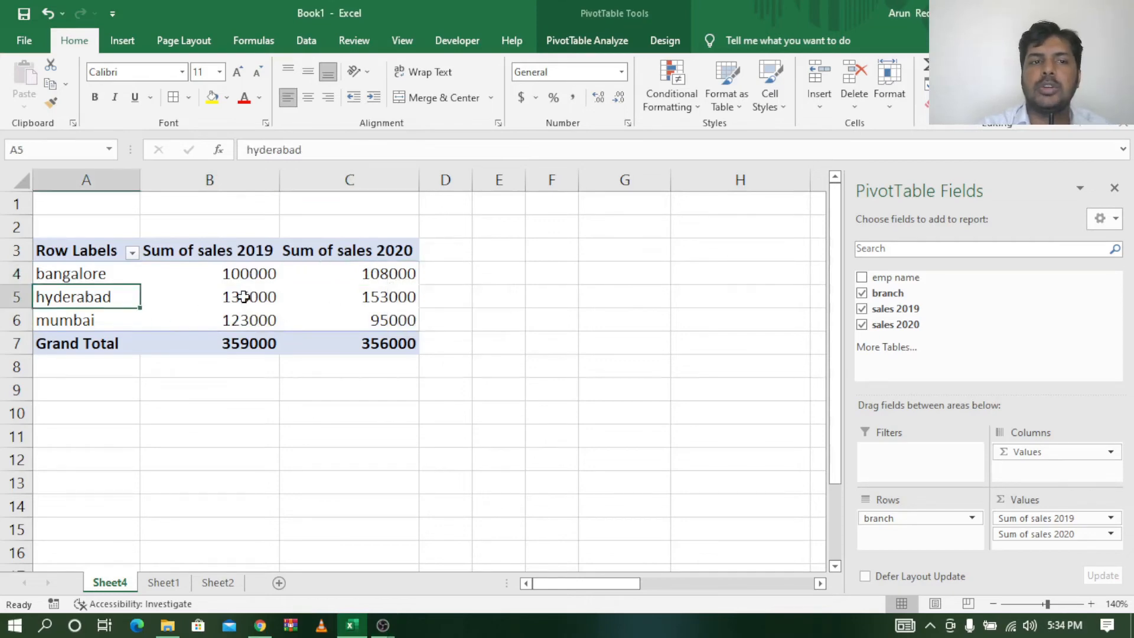
{"action": "left_click", "coordinate": [244, 297]}
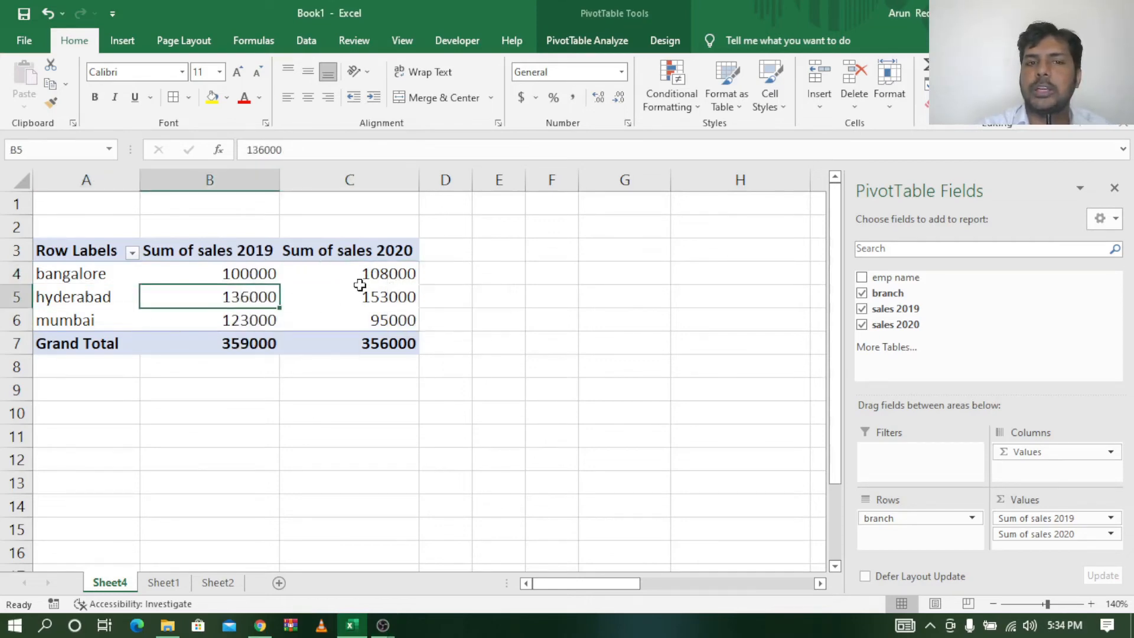
{"action": "left_click", "coordinate": [392, 298]}
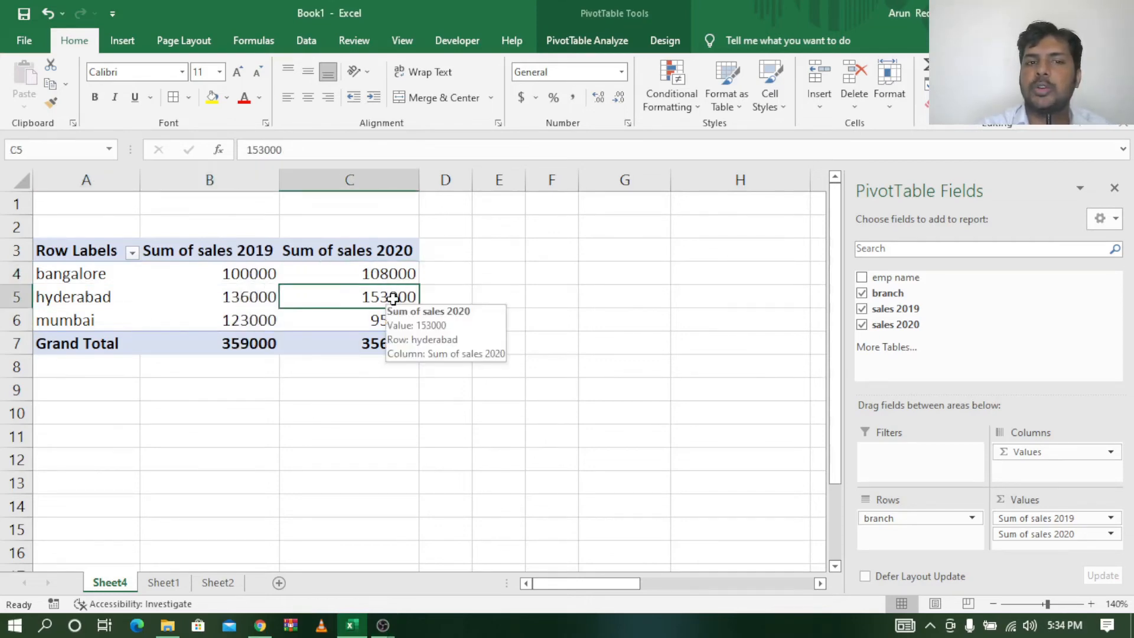
{"action": "left_click", "coordinate": [231, 320]}
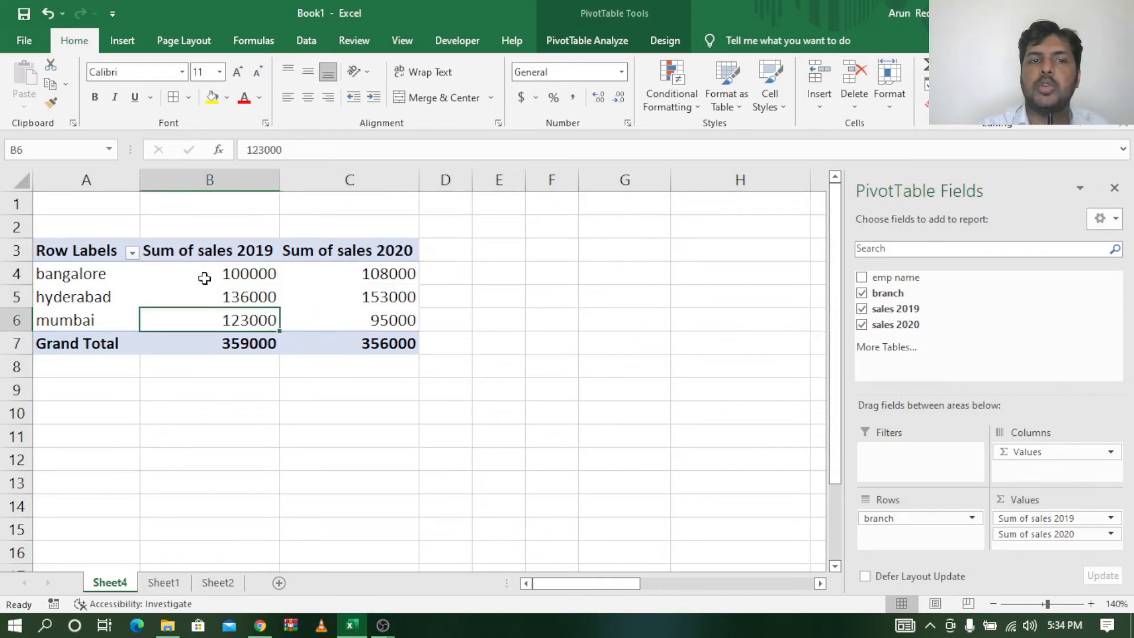
{"action": "left_click", "coordinate": [394, 322]}
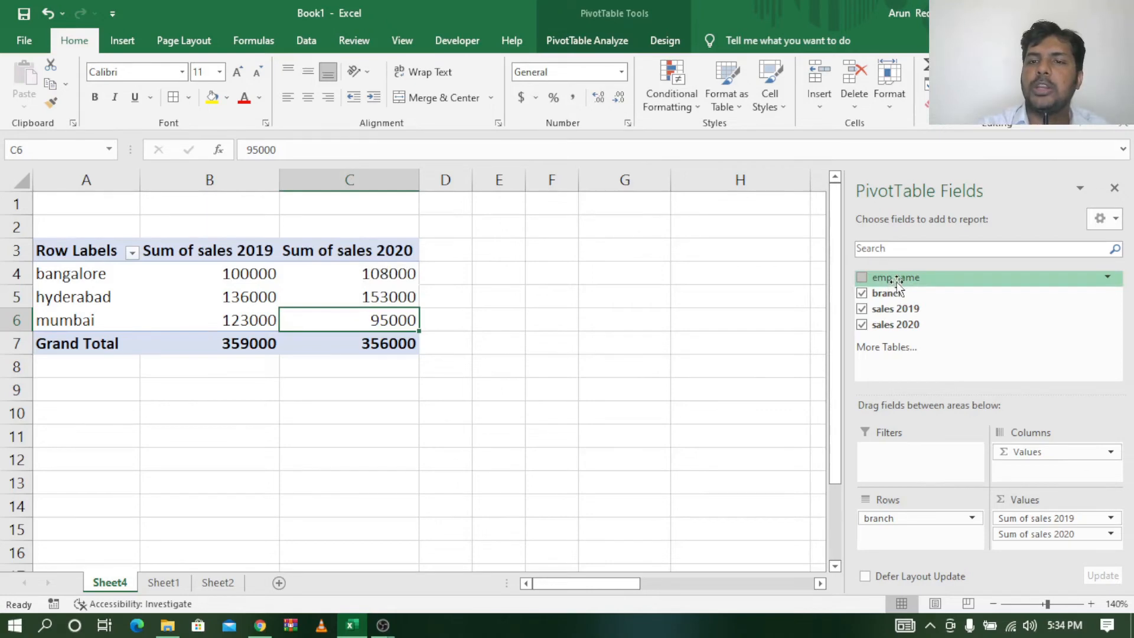
Add emp name to the PivotTable's Filters area, enable Select Multiple Items and filter to only the first listed employee.
{"action": "left_click_drag", "start_coordinate": [896, 282], "coordinate": [912, 467]}
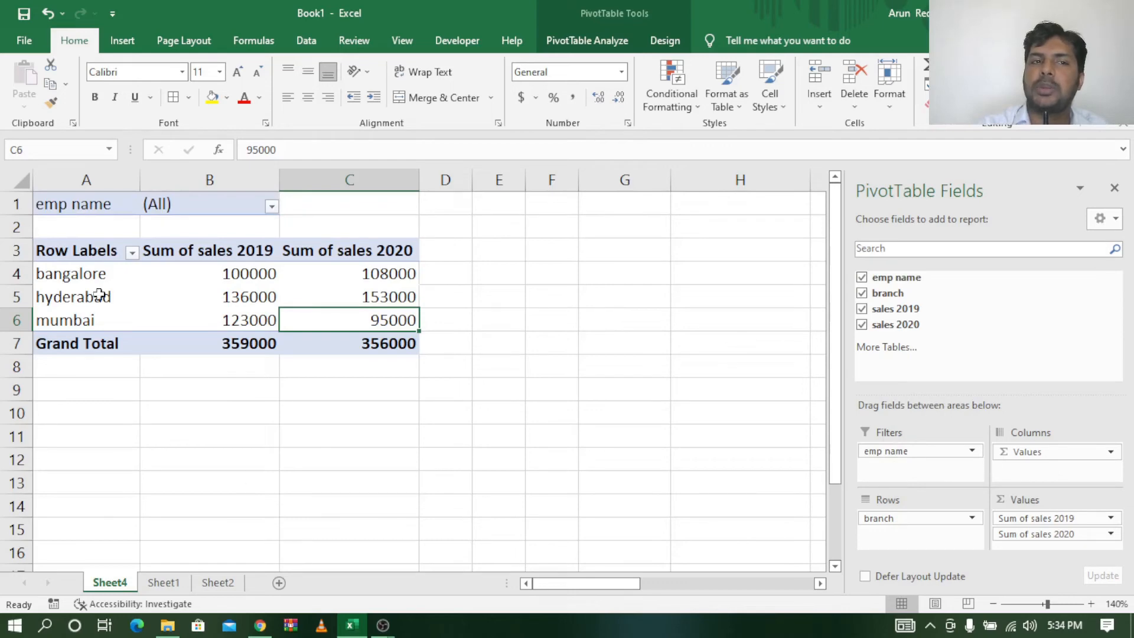
{"action": "left_click", "coordinate": [272, 206]}
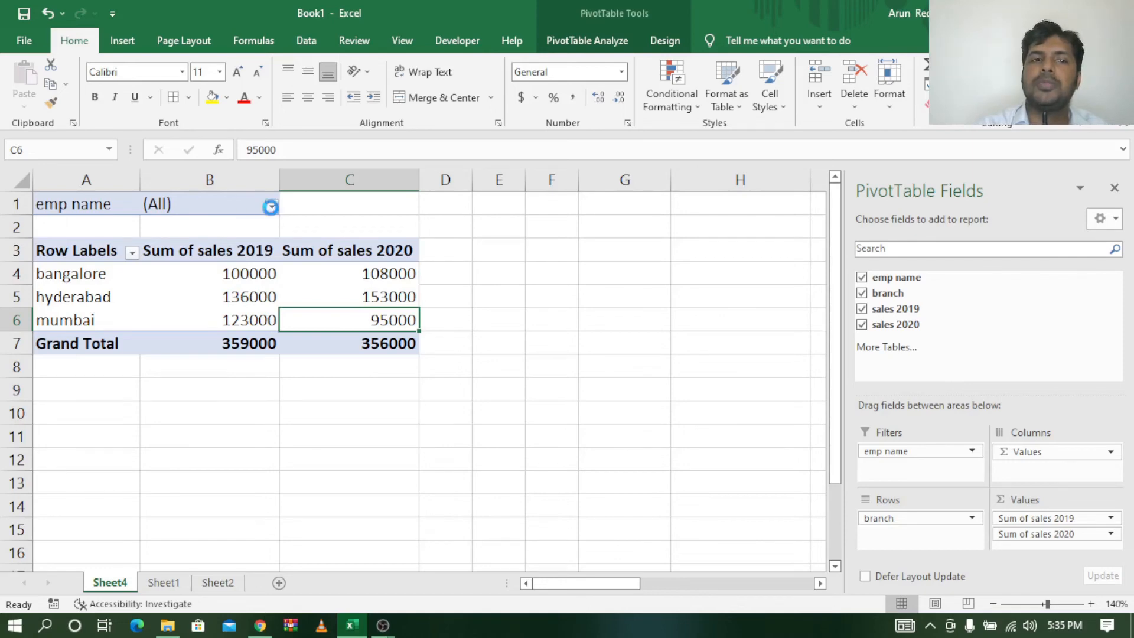
{"action": "left_click", "coordinate": [88, 390]}
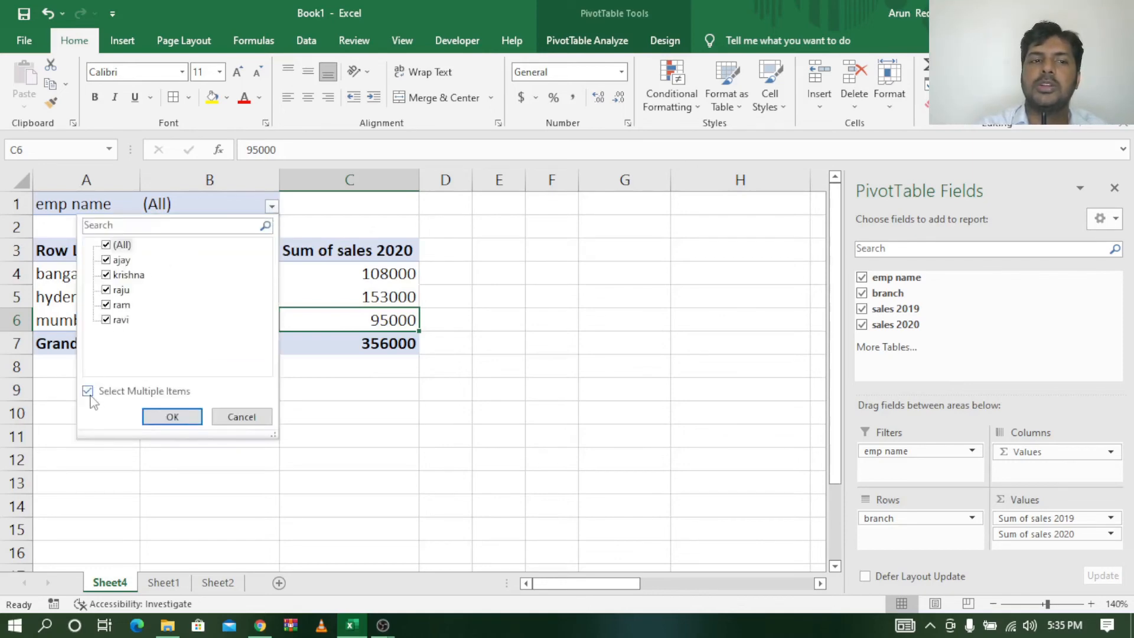
{"action": "left_click", "coordinate": [107, 245]}
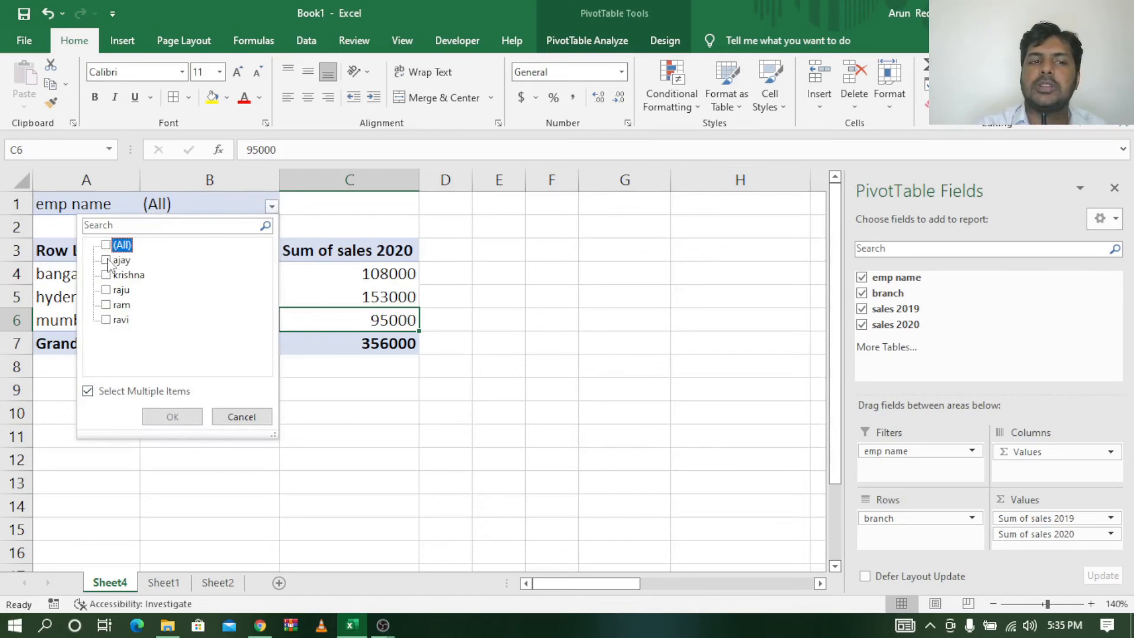
{"action": "left_click", "coordinate": [106, 261]}
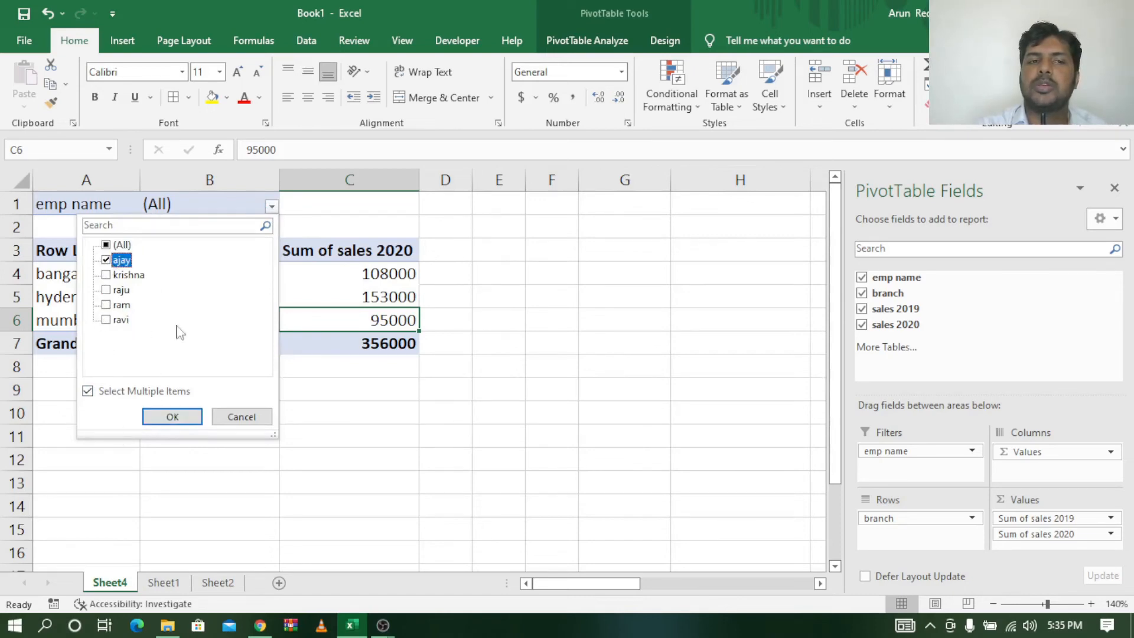
{"action": "left_click", "coordinate": [189, 417]}
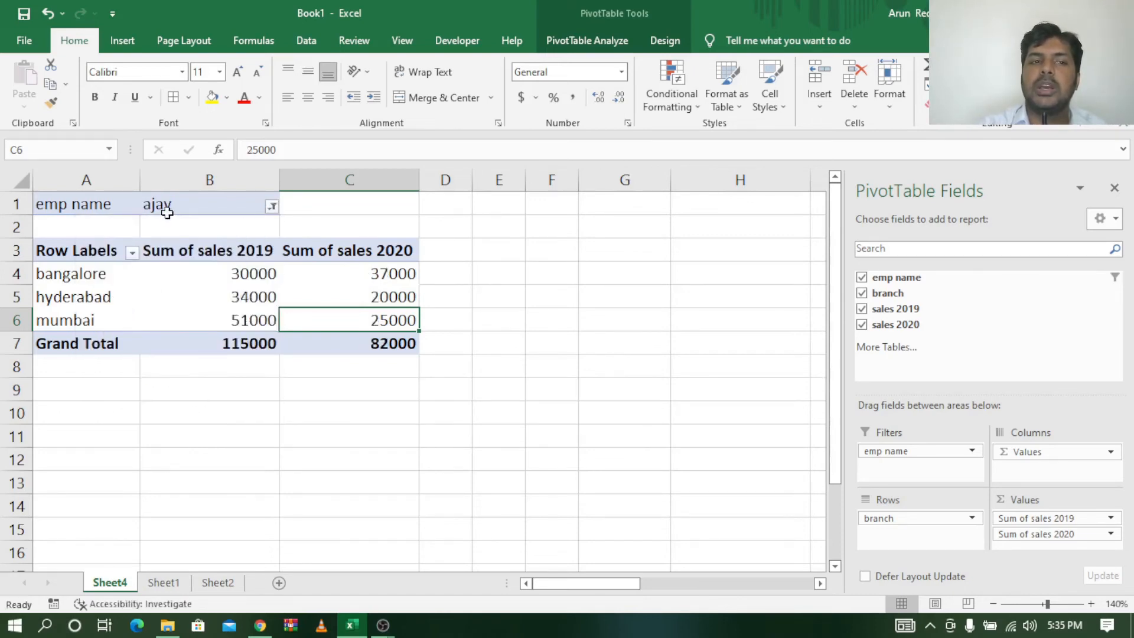
Compare the filtered employee's 2019 and 2020 sales for the bangalore, hyderabad and mumbai branches.
{"action": "left_click", "coordinate": [47, 275]}
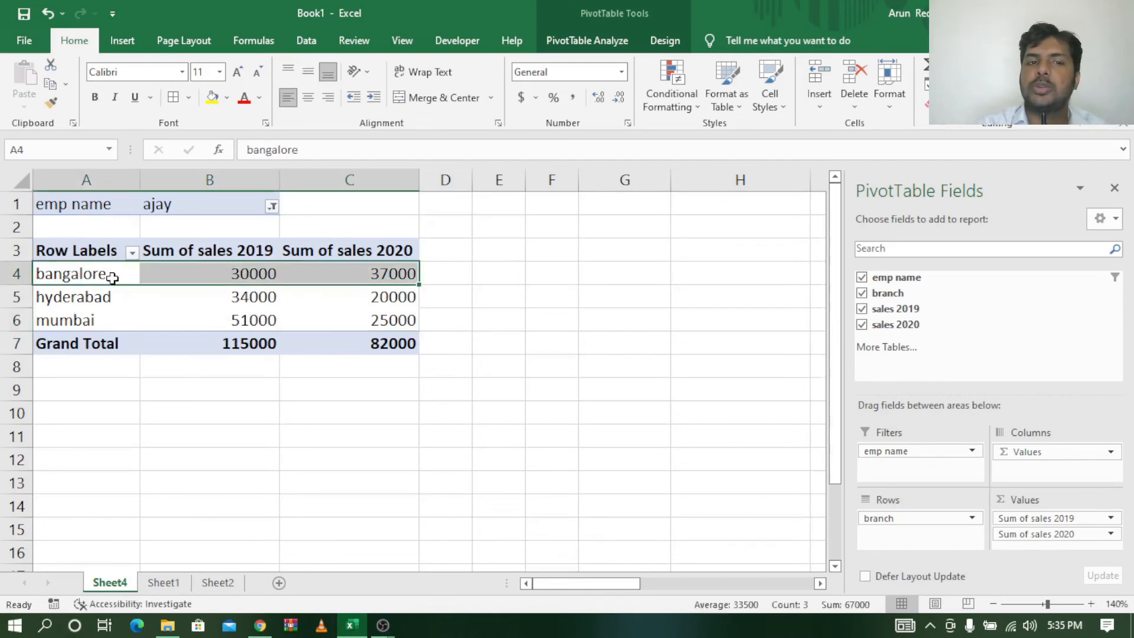
{"action": "left_click", "coordinate": [384, 275]}
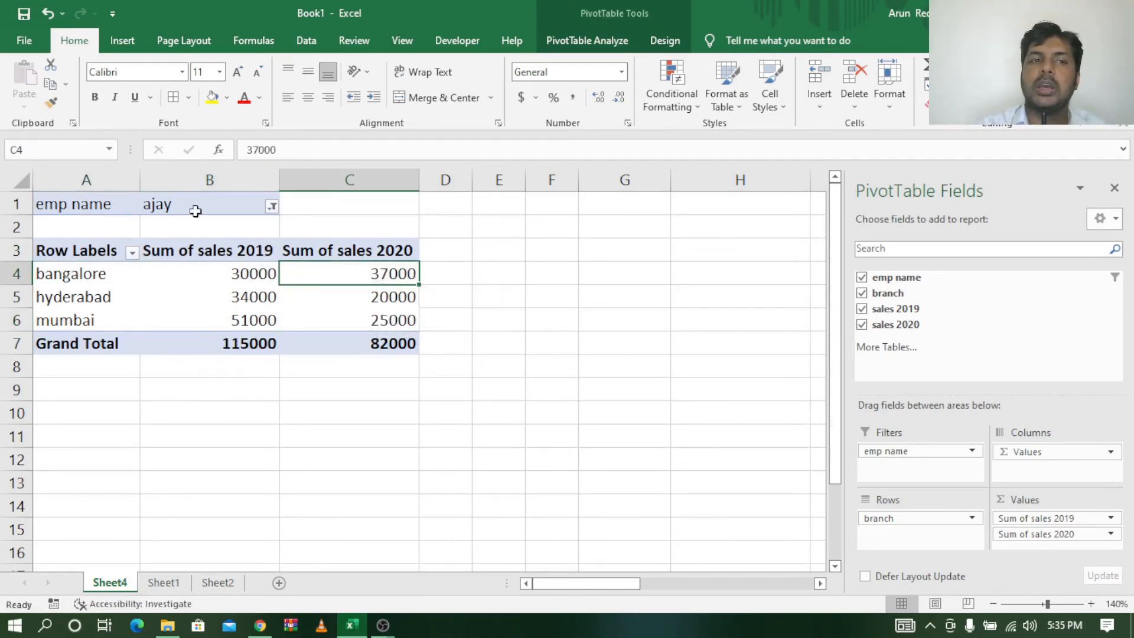
{"action": "left_click", "coordinate": [79, 296]}
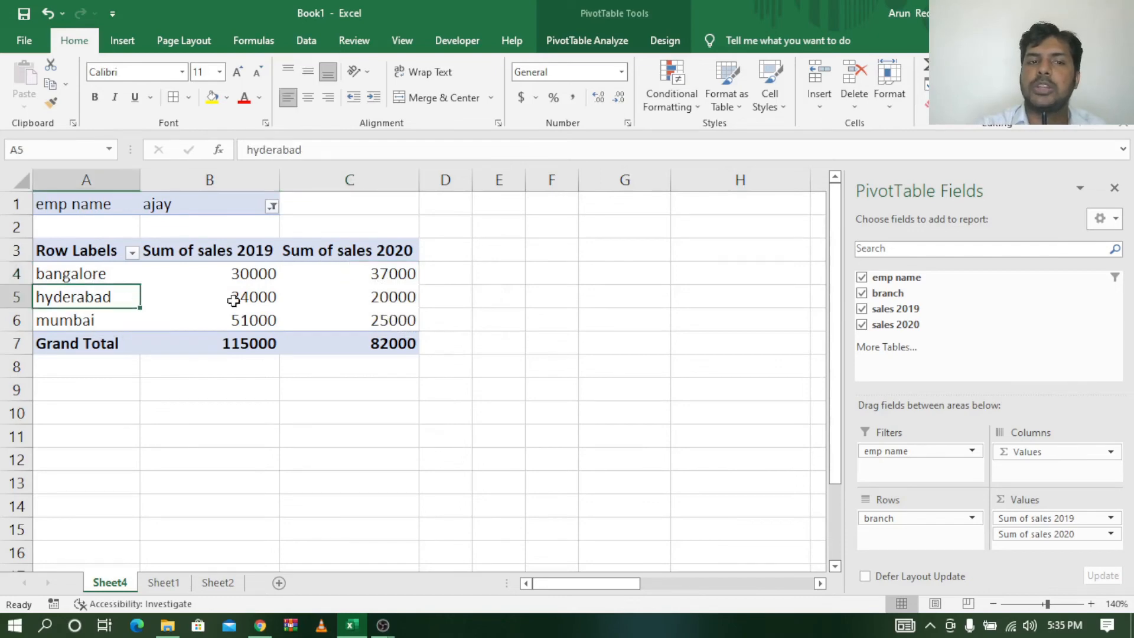
{"action": "left_click", "coordinate": [251, 298]}
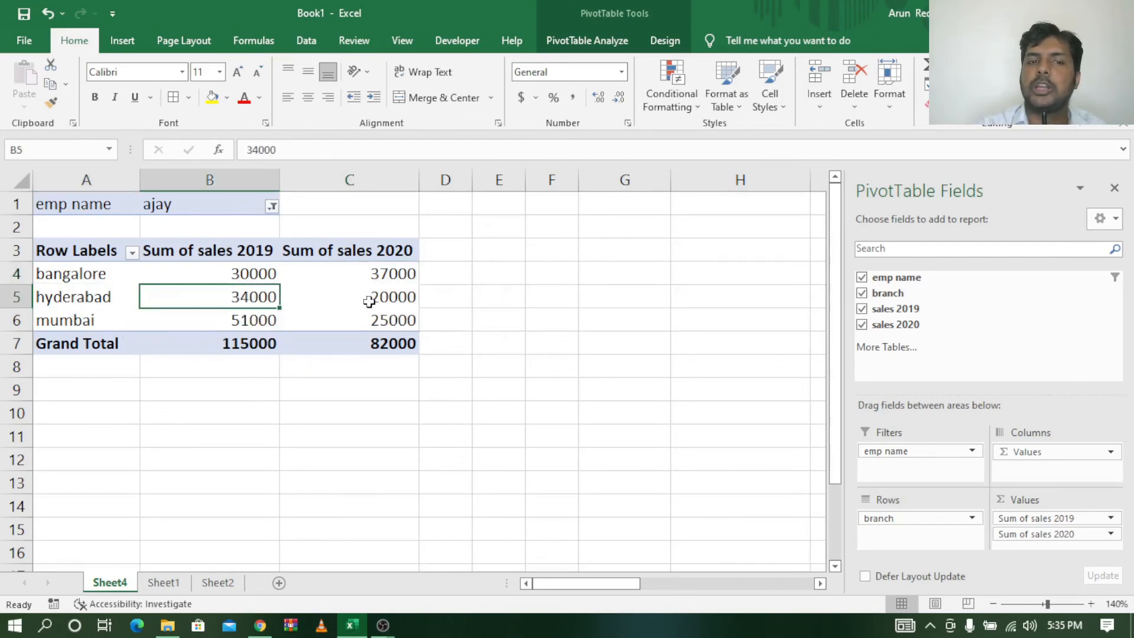
{"action": "left_click", "coordinate": [402, 300]}
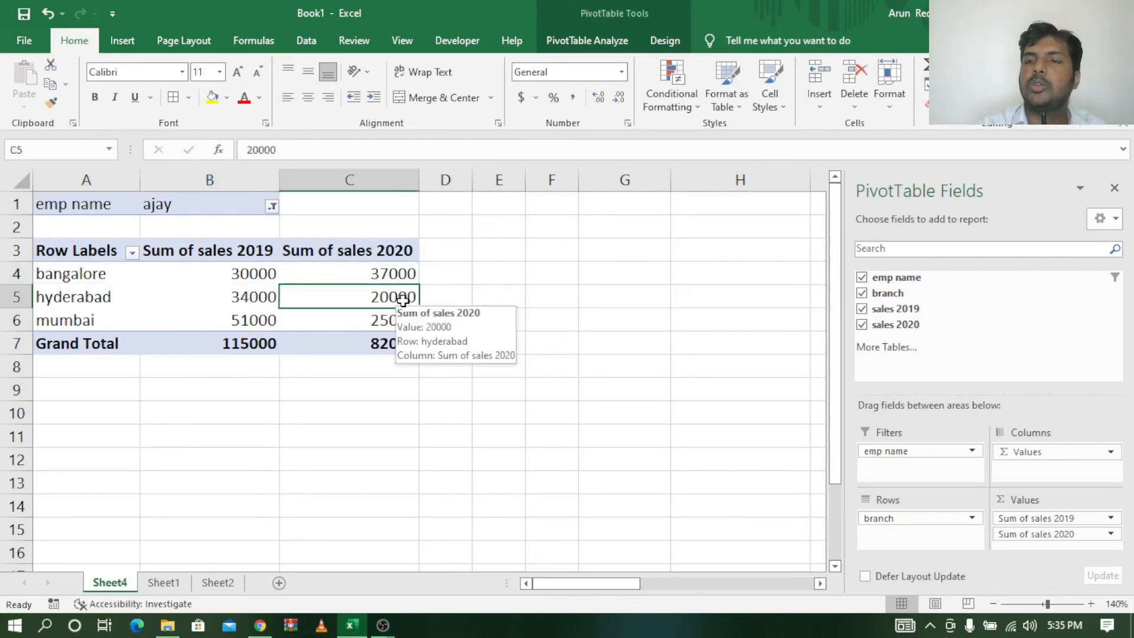
{"action": "left_click", "coordinate": [66, 321]}
{"action": "left_click", "coordinate": [231, 315]}
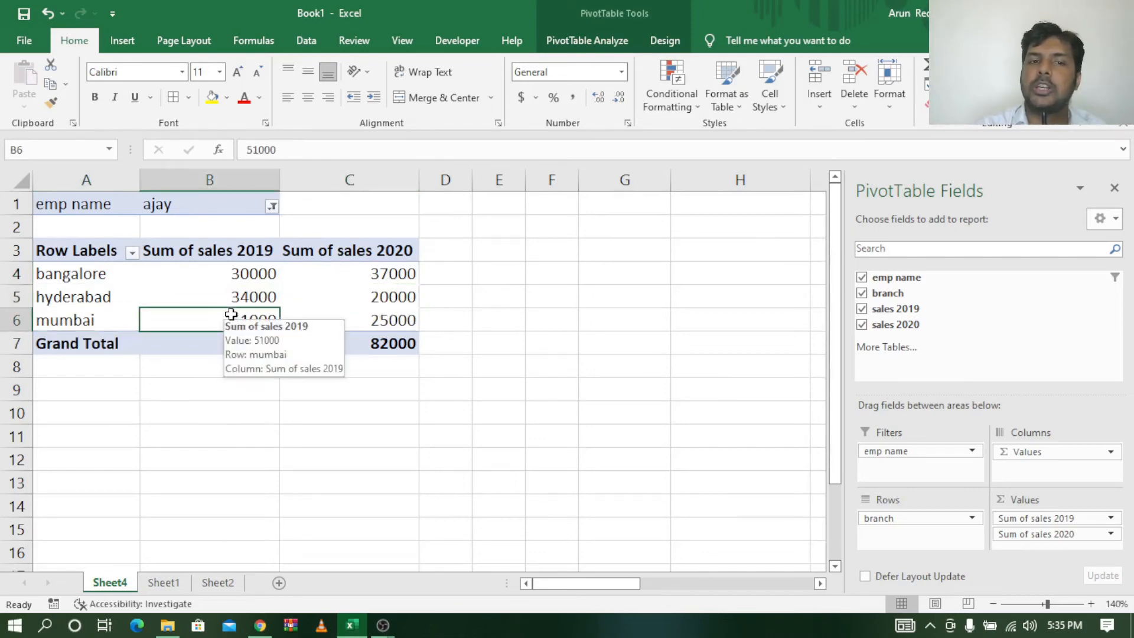
{"action": "left_click", "coordinate": [411, 320]}
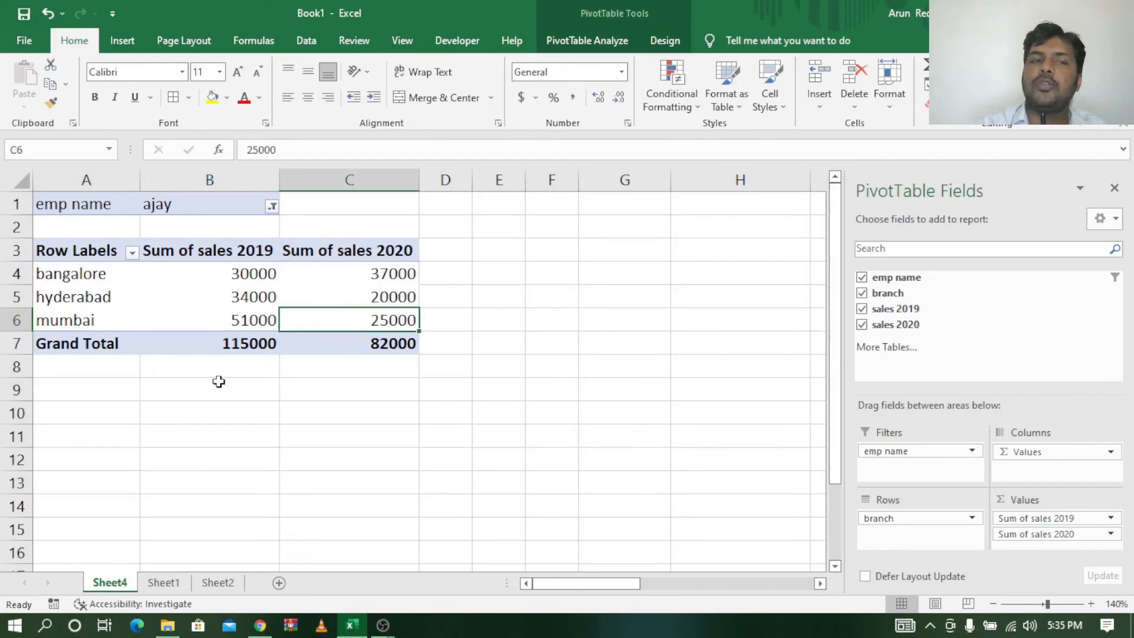
Switch the emp name filter to only the second listed employee, and reset it to (All).
{"action": "left_click", "coordinate": [272, 206]}
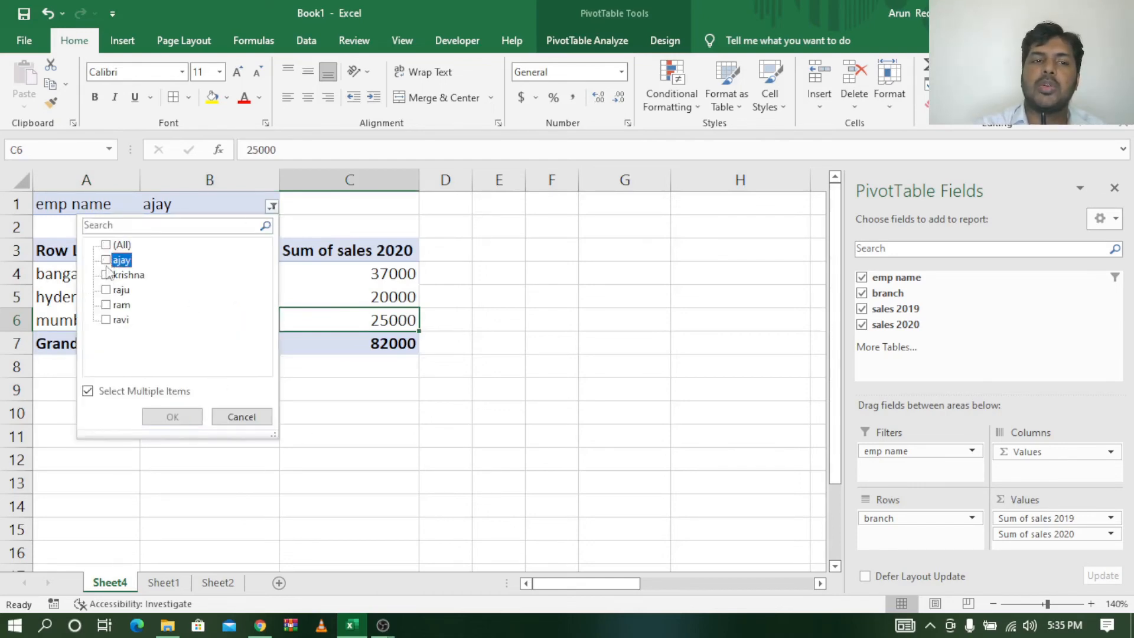
{"action": "left_click", "coordinate": [171, 417]}
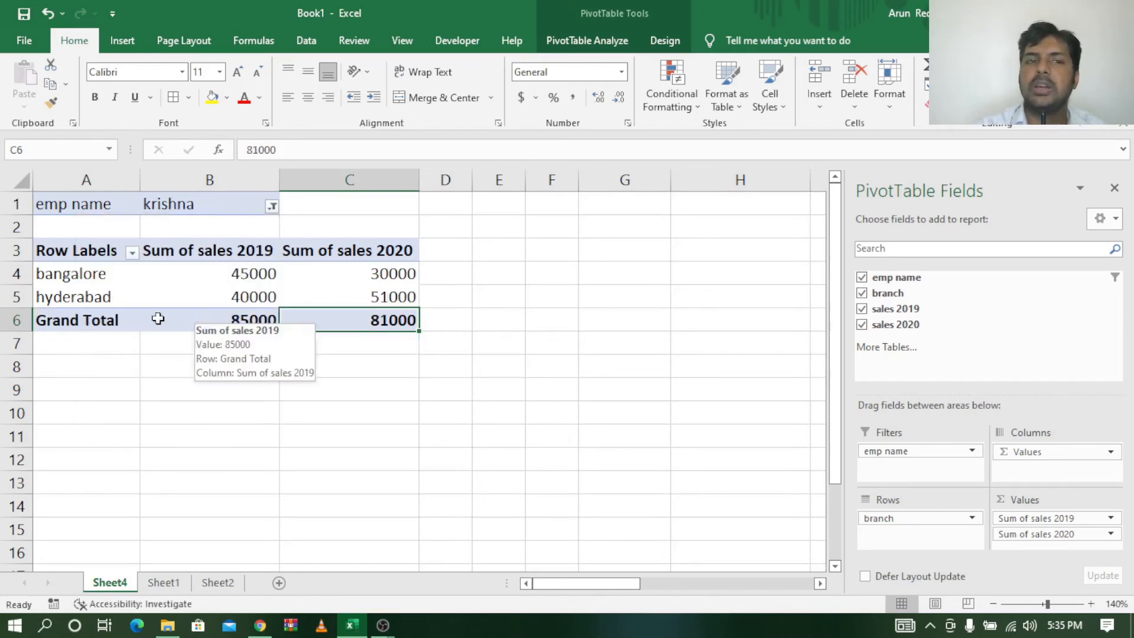
{"action": "left_click", "coordinate": [272, 206]}
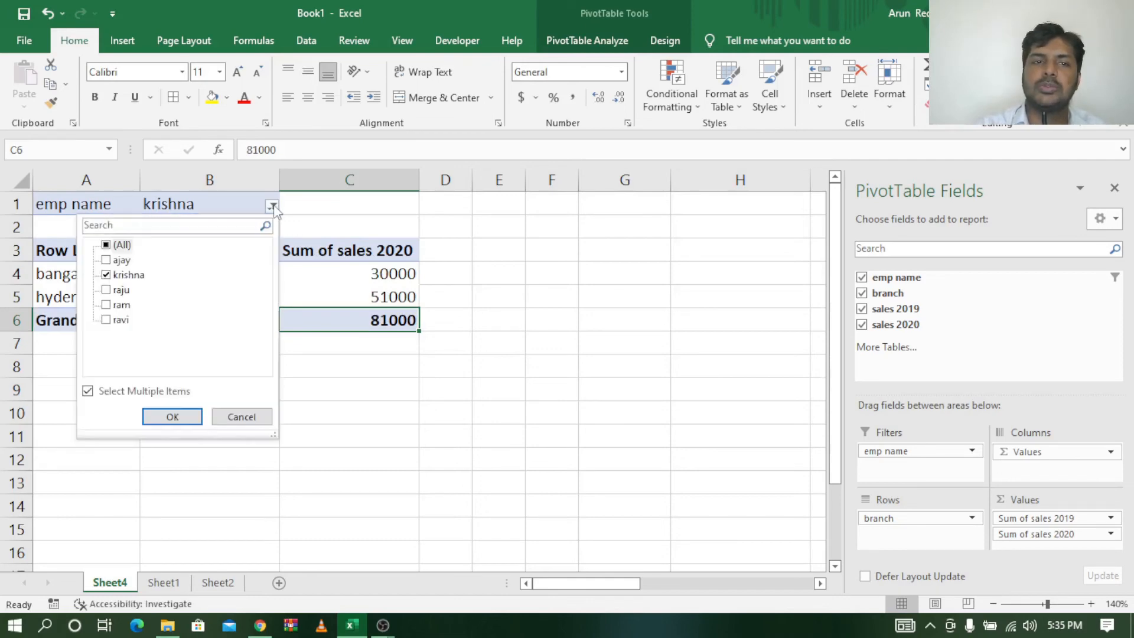
{"action": "left_click", "coordinate": [106, 245]}
{"action": "left_click", "coordinate": [175, 416]}
{"action": "left_click", "coordinate": [178, 348]}
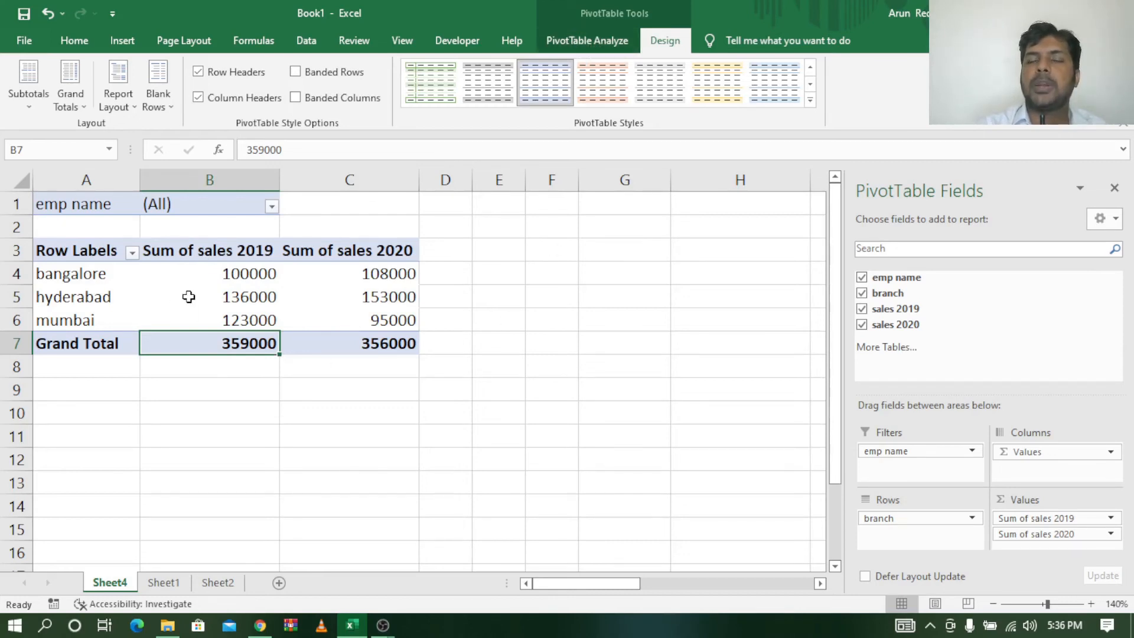
Insert a slicer for emp name and move it clear of the PivotTable, over columns G and H.
{"action": "mouse_move", "coordinate": [189, 297]}
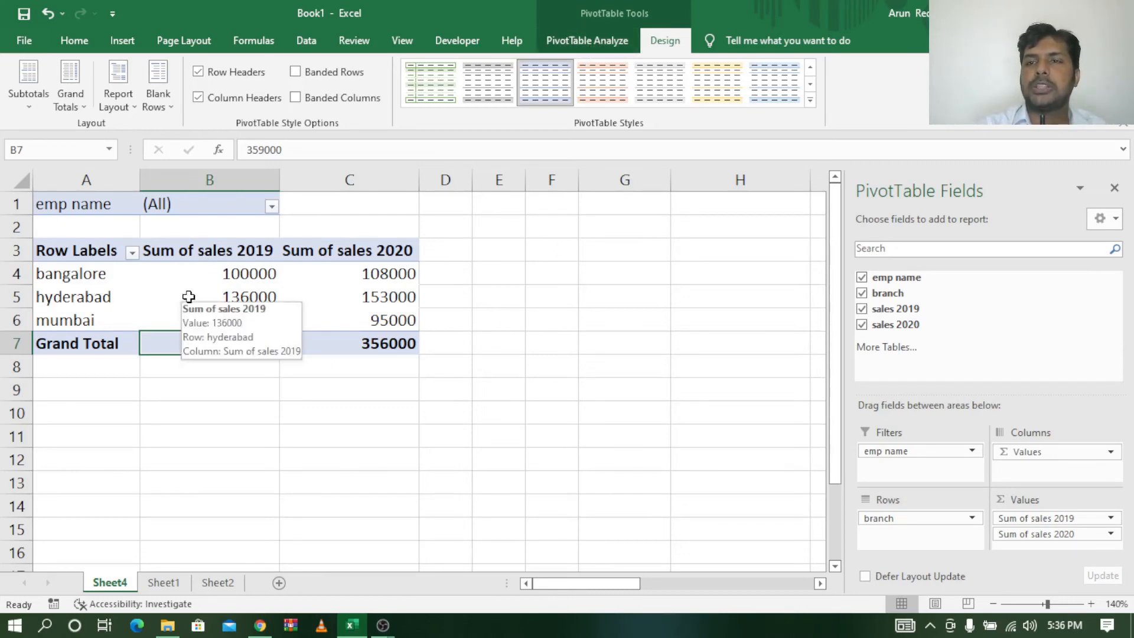
{"action": "left_click", "coordinate": [580, 295]}
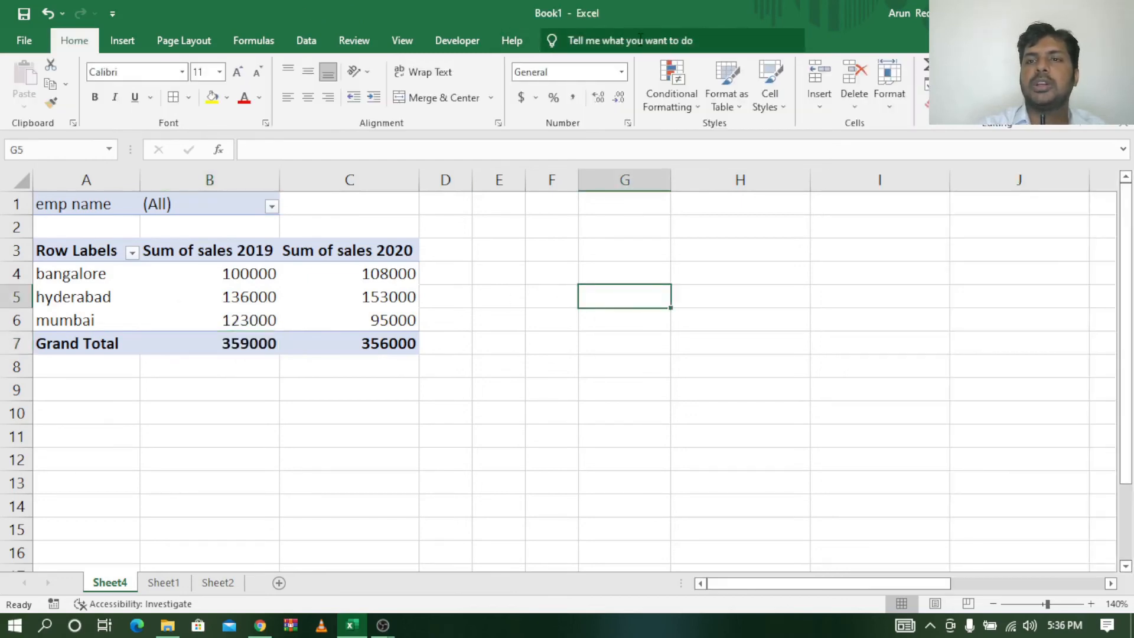
{"action": "left_click", "coordinate": [190, 295]}
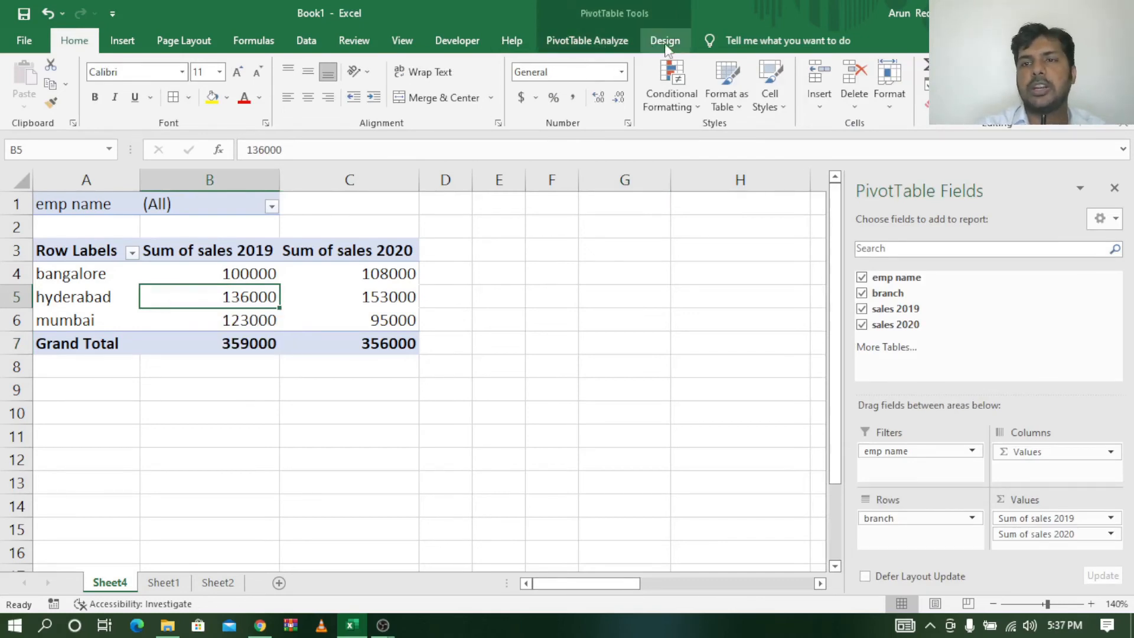
{"action": "left_click", "coordinate": [600, 47]}
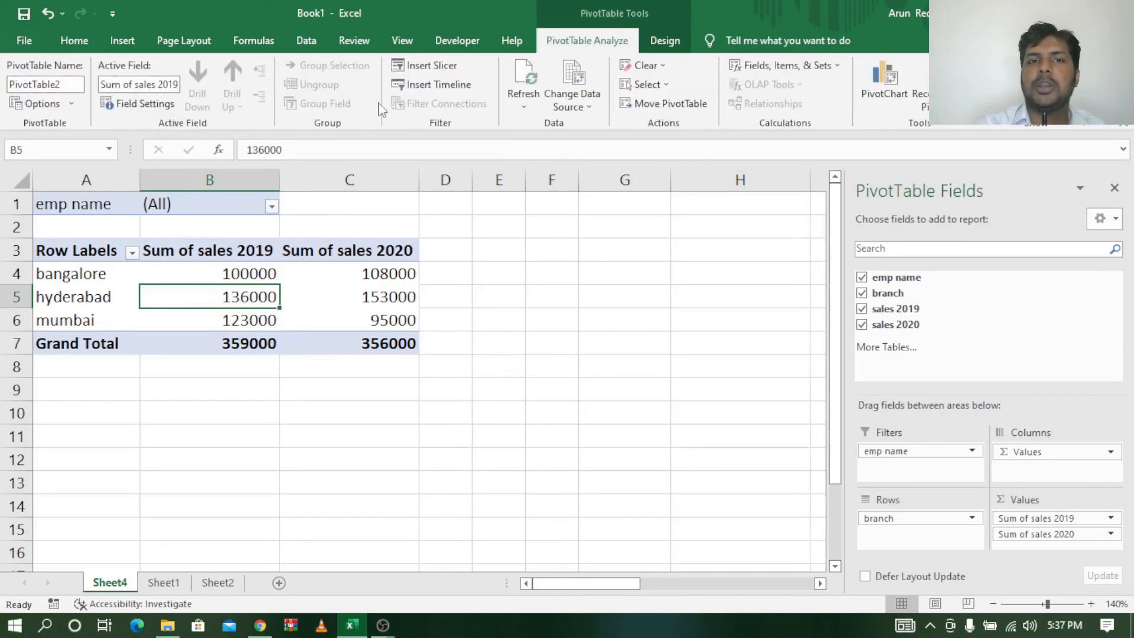
{"action": "left_click", "coordinate": [417, 70]}
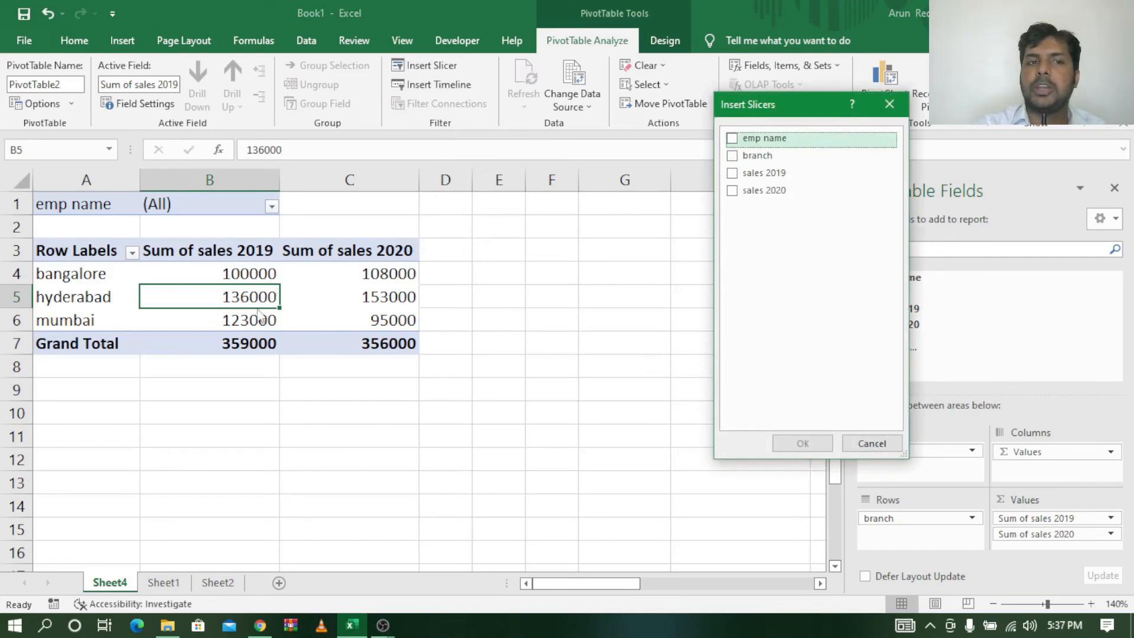
{"action": "left_click", "coordinate": [734, 140]}
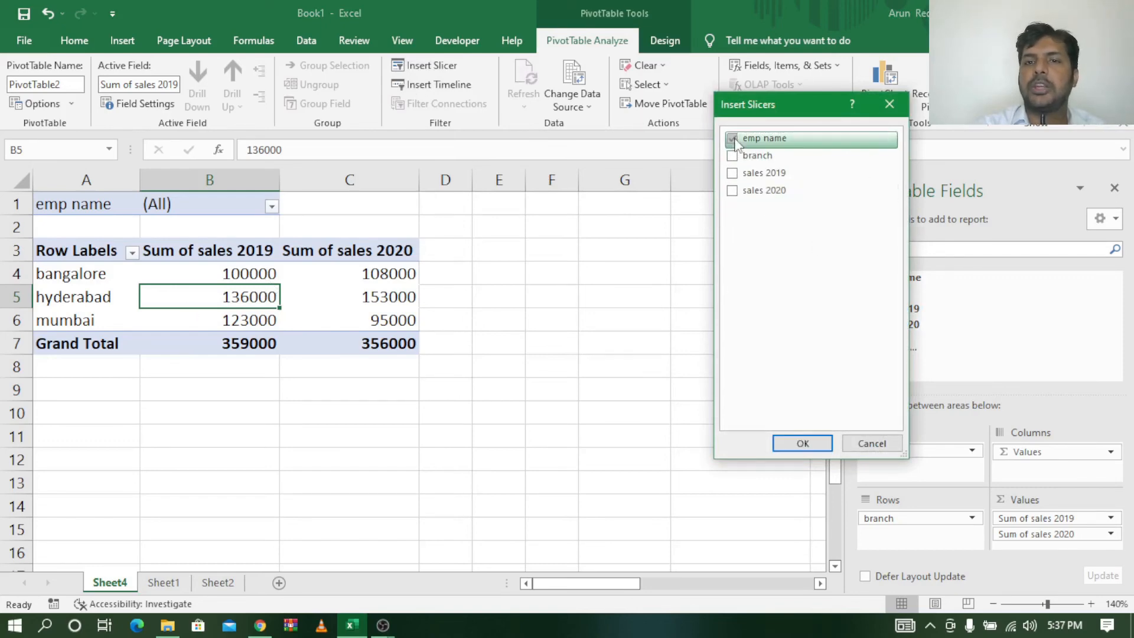
{"action": "left_click", "coordinate": [806, 442]}
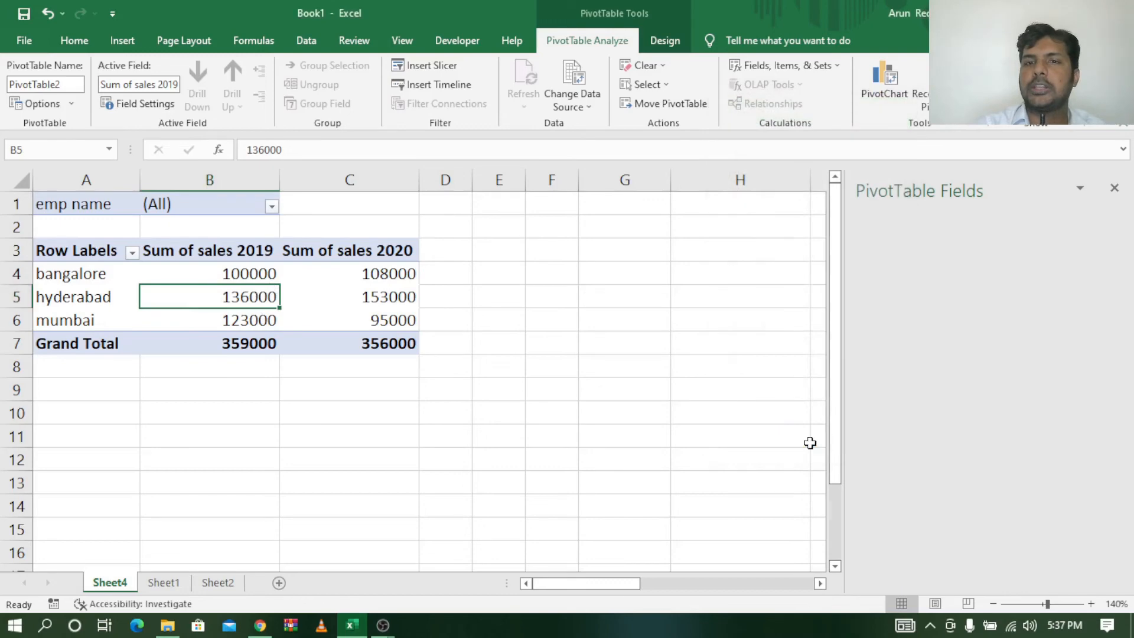
{"action": "left_click_drag", "start_coordinate": [393, 245], "coordinate": [635, 193]}
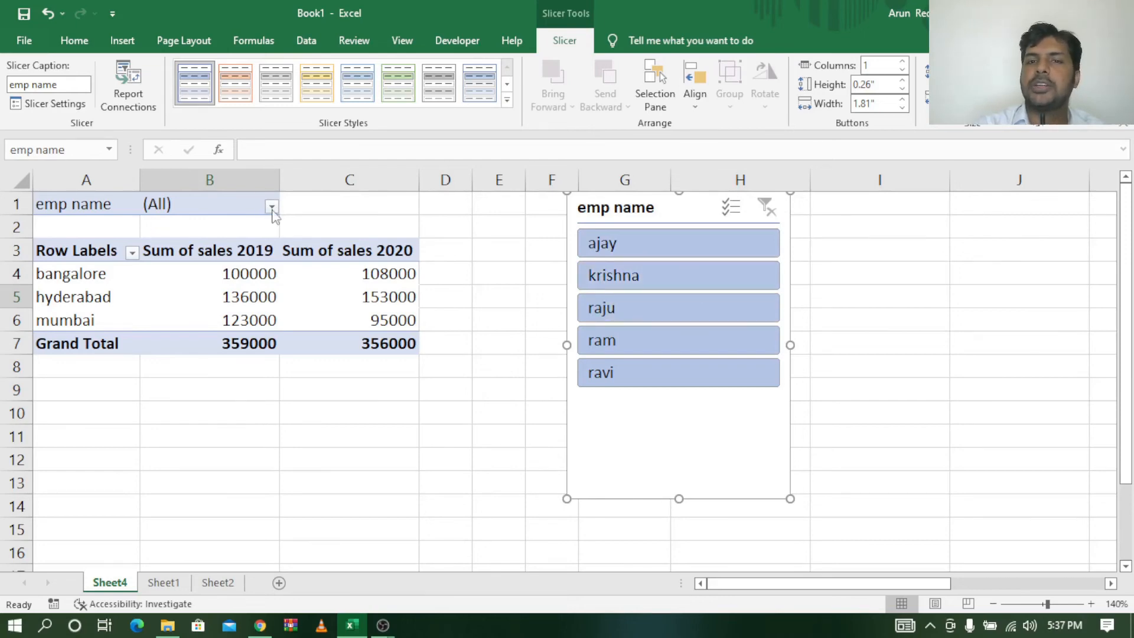
Filter the PivotTable with the emp name slicer by each of the first three listed employees in turn.
{"action": "left_click", "coordinate": [642, 250]}
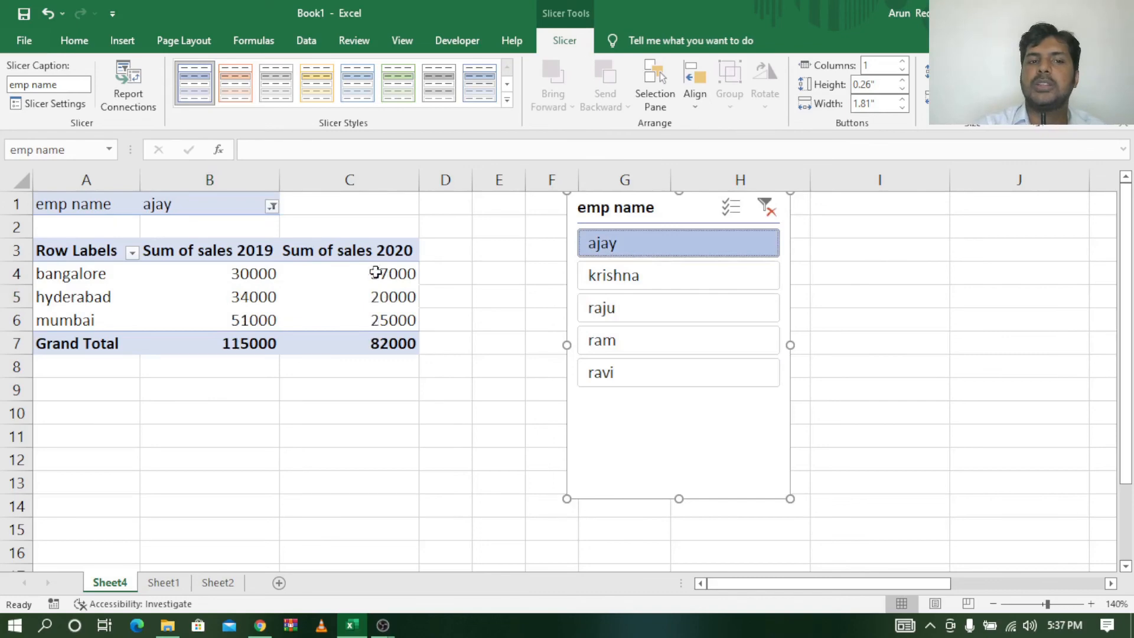
{"action": "left_click", "coordinate": [638, 285]}
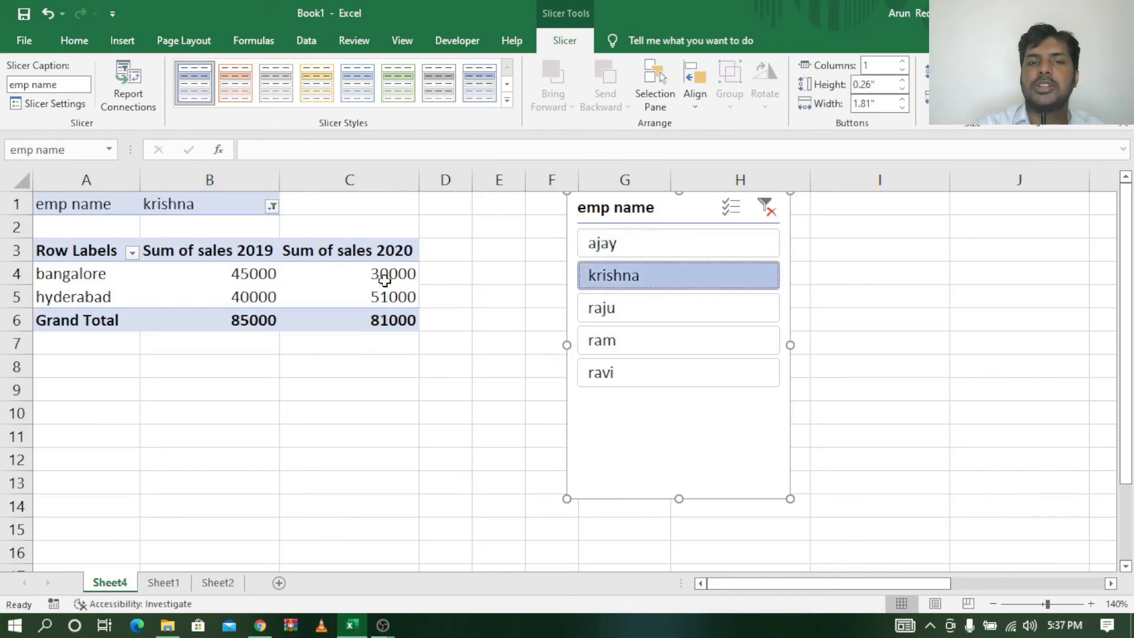
{"action": "left_click", "coordinate": [612, 307]}
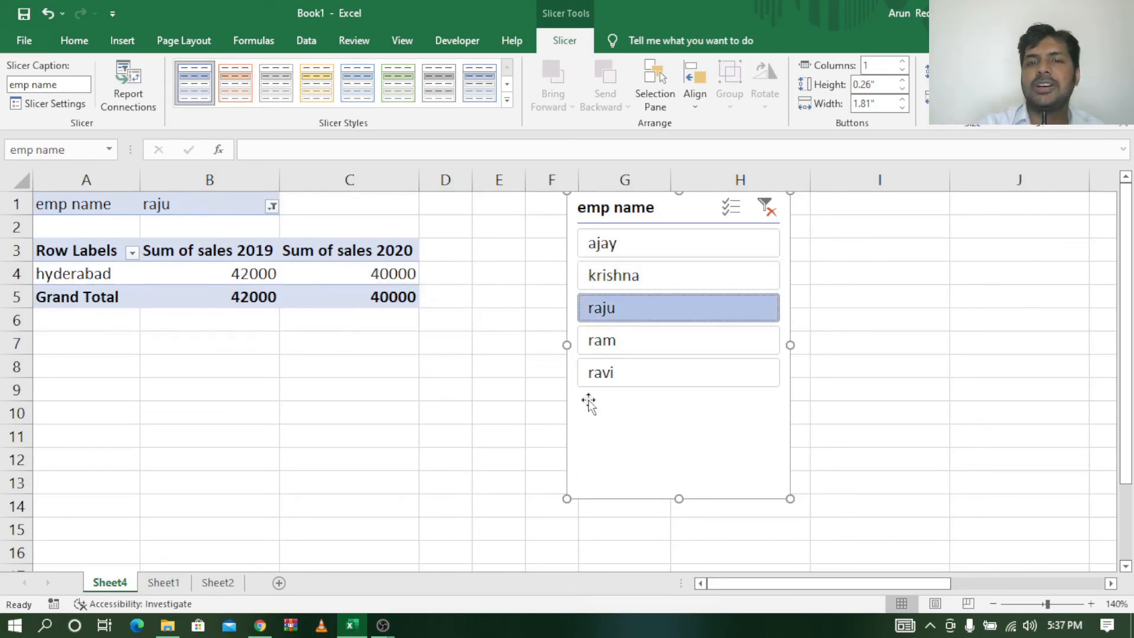
Clear the emp name slicer's filter and delete the slicer.
{"action": "left_click", "coordinate": [770, 216]}
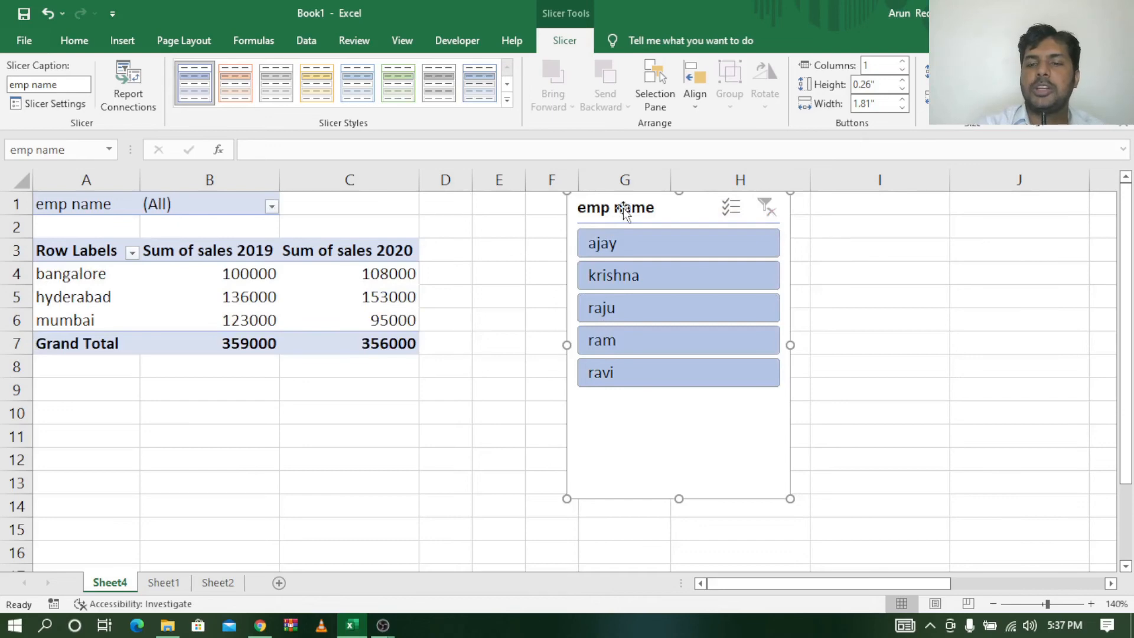
{"action": "key", "text": "Delete"}
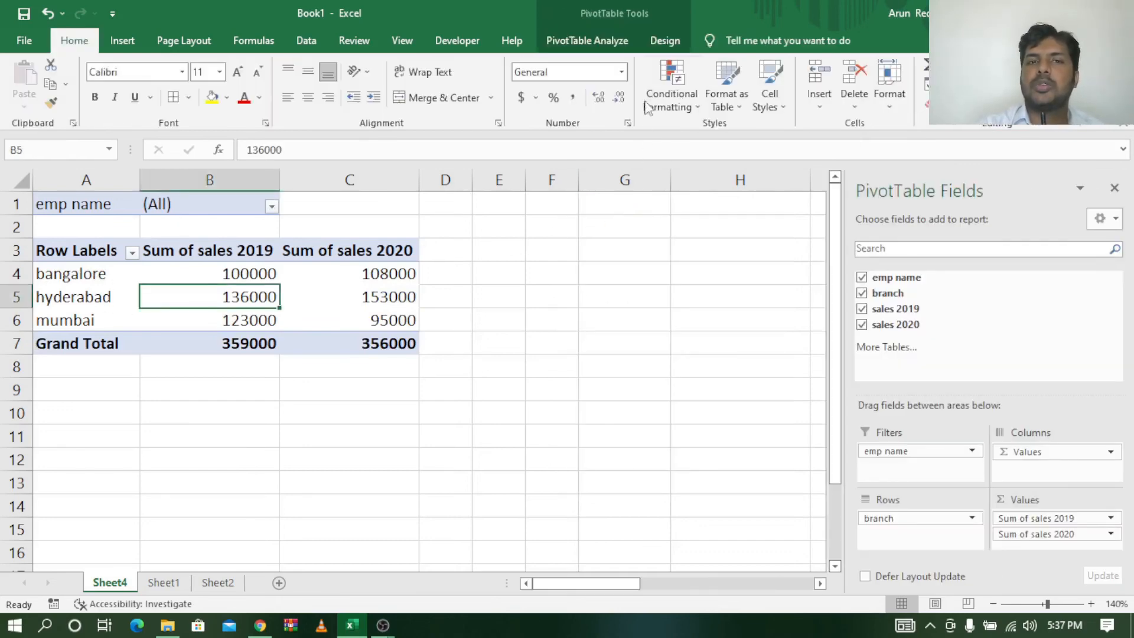
Insert a slicer for branch and move it off the PivotTable, over columns G and H.
{"action": "left_click", "coordinate": [576, 38]}
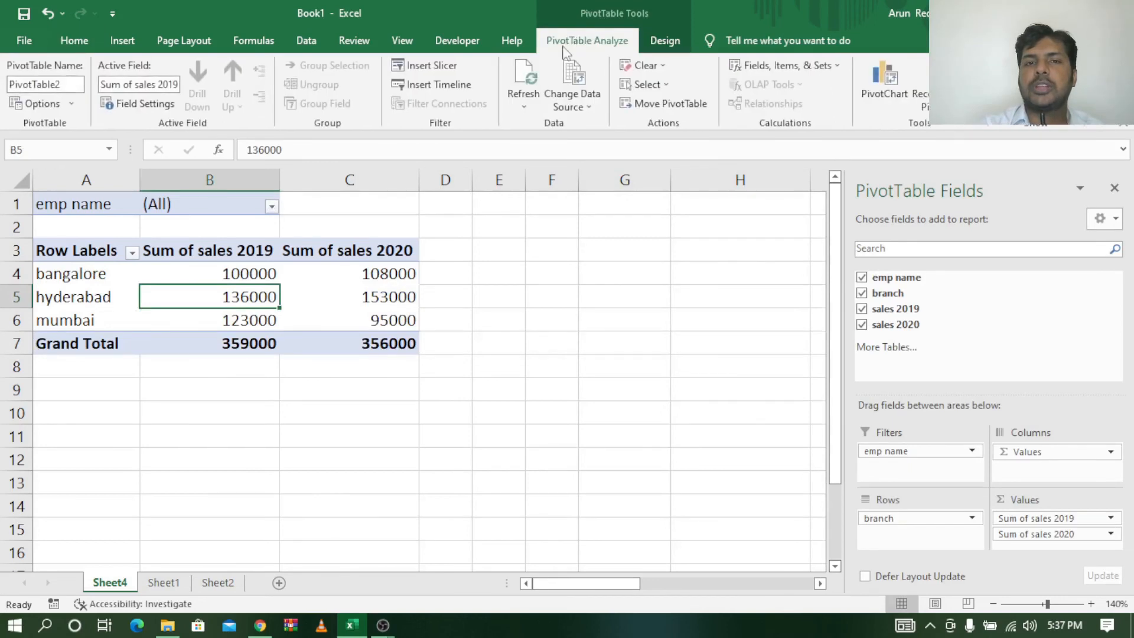
{"action": "left_click", "coordinate": [441, 68]}
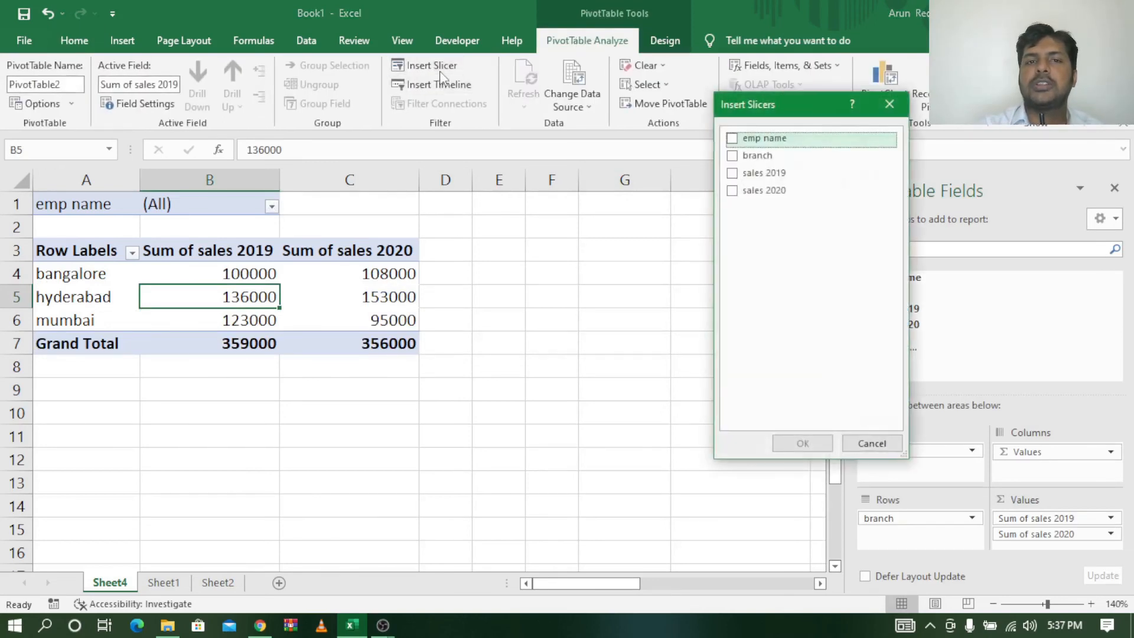
{"action": "left_click", "coordinate": [735, 156]}
{"action": "left_click", "coordinate": [801, 444]}
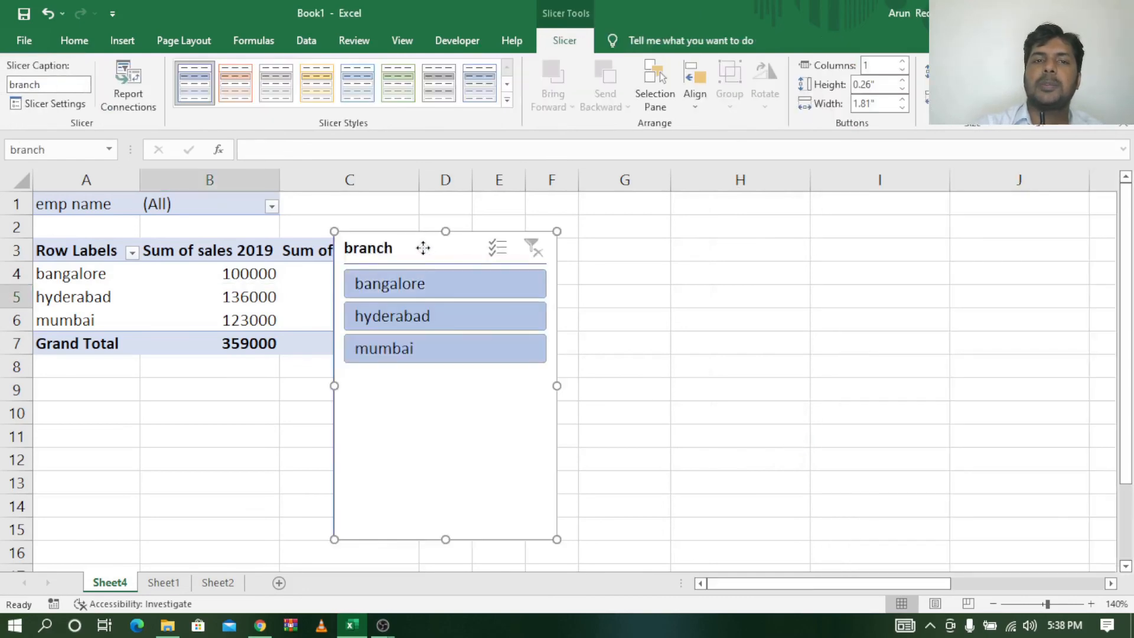
{"action": "left_click_drag", "start_coordinate": [423, 248], "coordinate": [679, 203]}
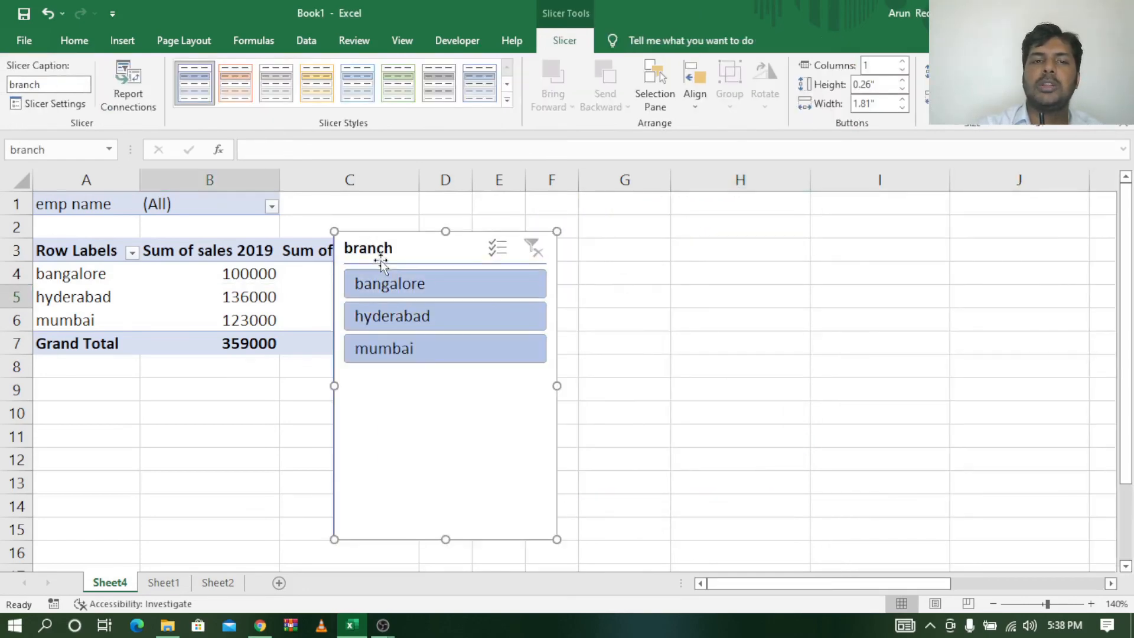
{"action": "left_click_drag", "start_coordinate": [418, 240], "coordinate": [630, 207]}
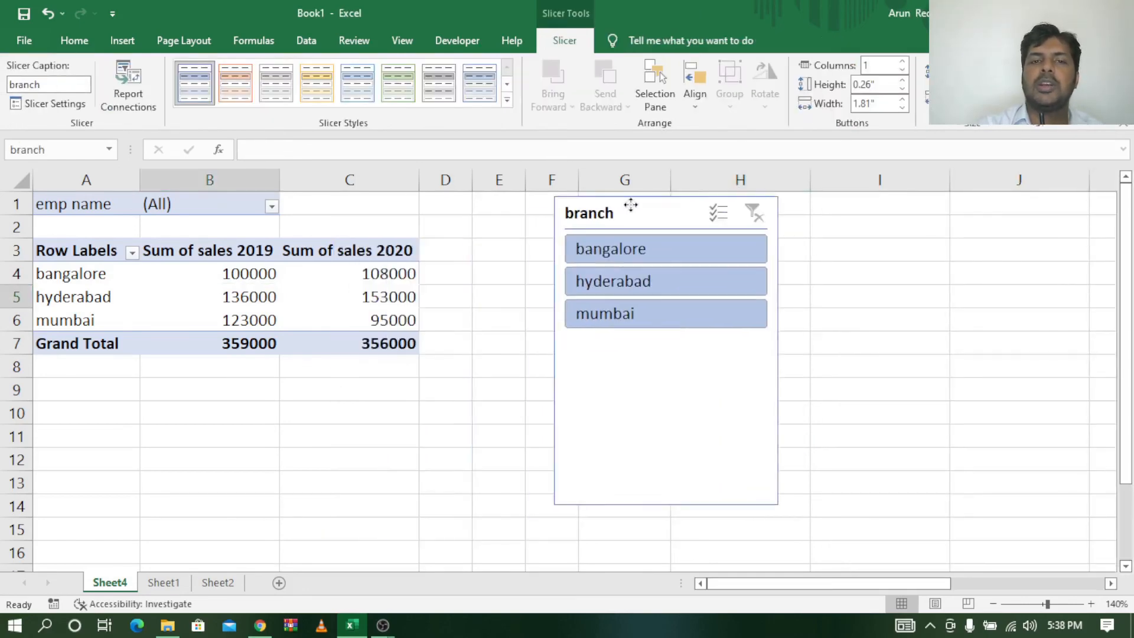
Filter the PivotTable with the branch slicer by bangalore, hyderabad and mumbai in turn, and clear the slicer's filter.
{"action": "left_click", "coordinate": [633, 250]}
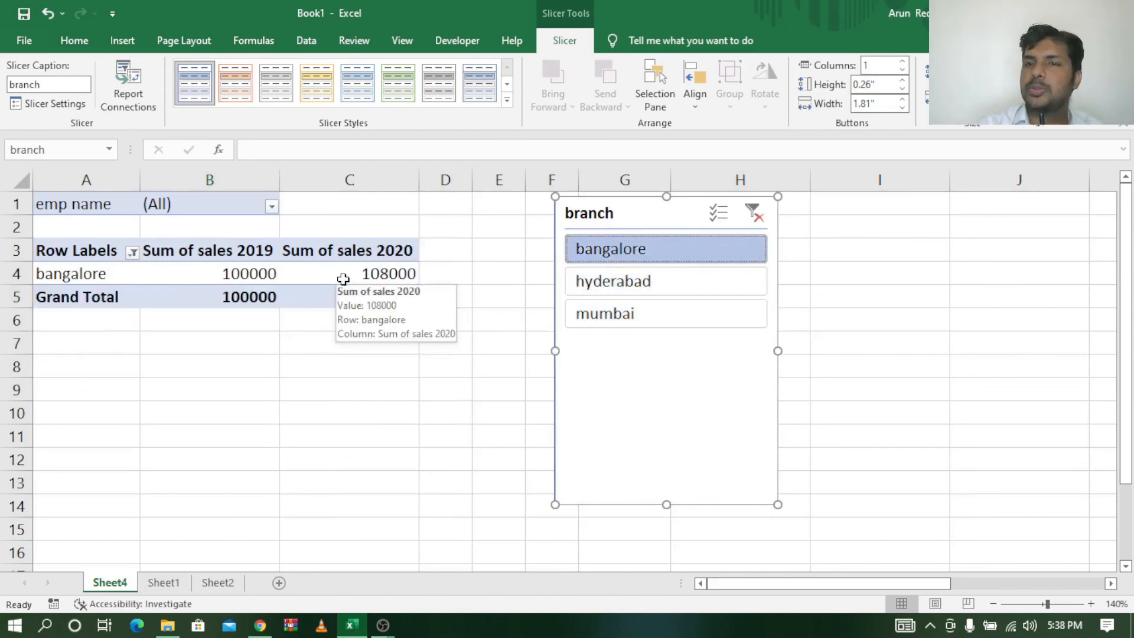
{"action": "left_click", "coordinate": [652, 281]}
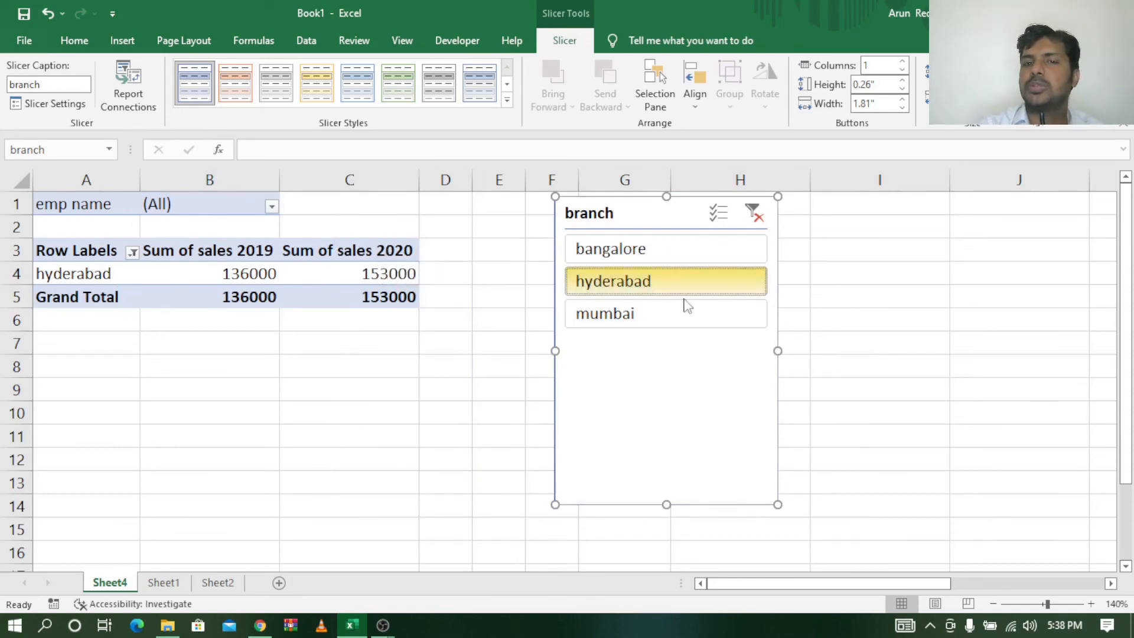
{"action": "left_click", "coordinate": [653, 315]}
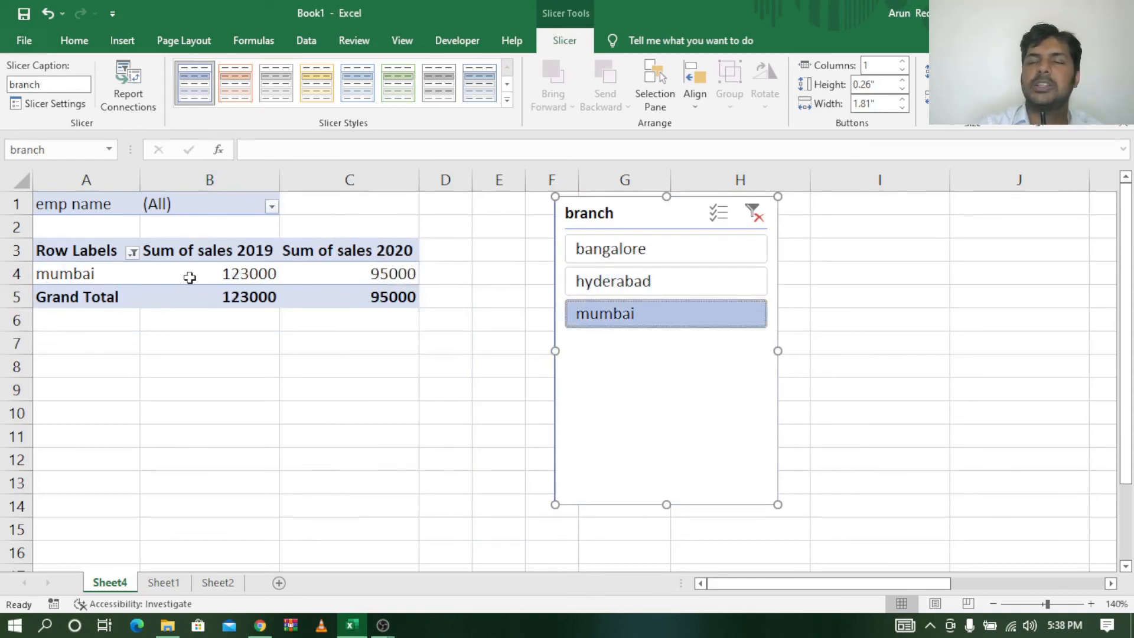
{"action": "mouse_move", "coordinate": [193, 277]}
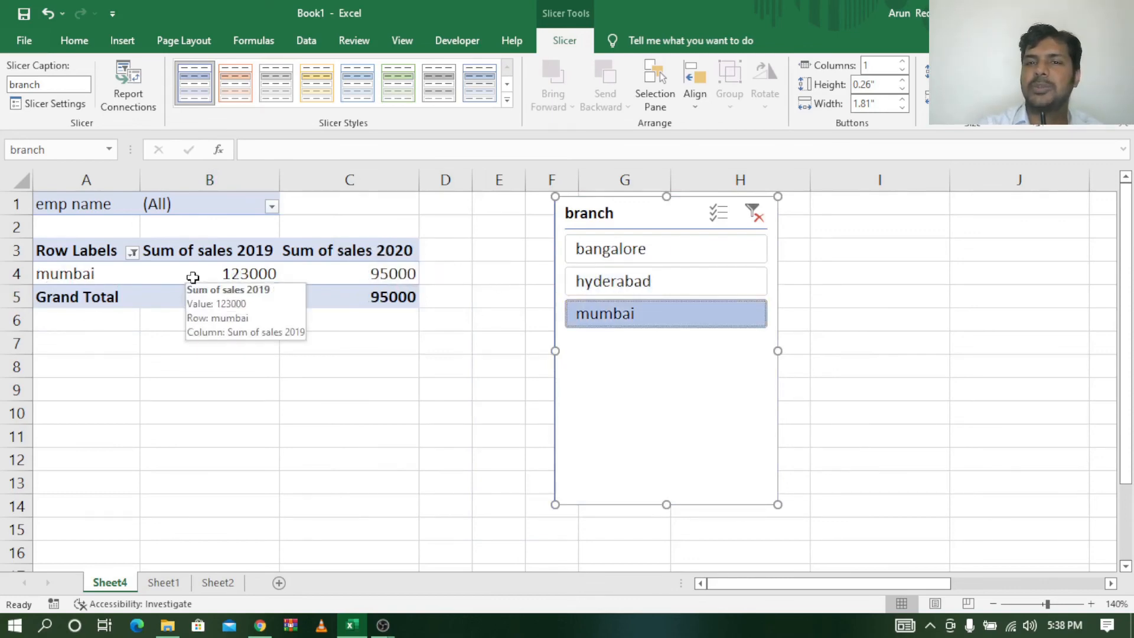
{"action": "left_click", "coordinate": [756, 215]}
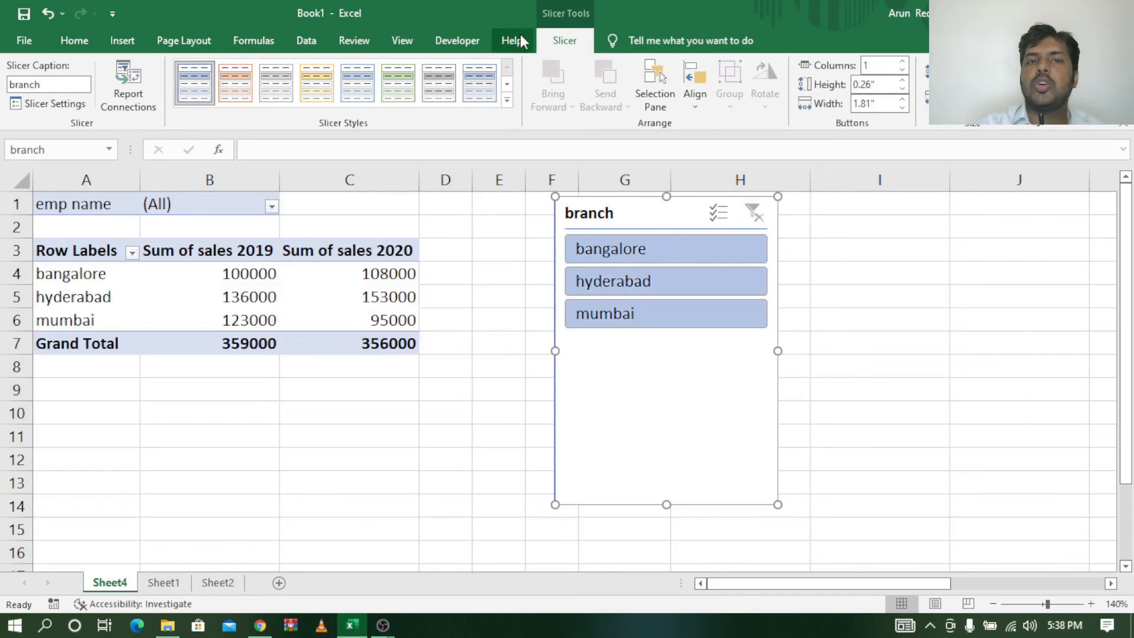
{"action": "left_click", "coordinate": [264, 288]}
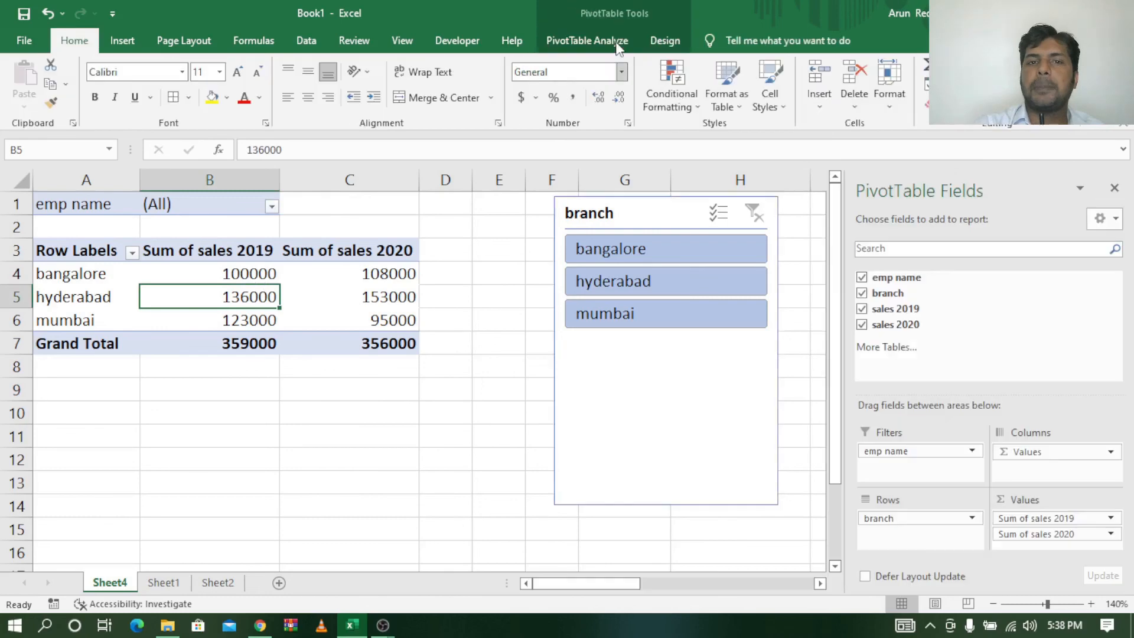
Insert a Clustered Column PivotChart from the PivotTable and shrink it from its upper-left corner to uncover the table and the branch slicer's entries.
{"action": "left_click", "coordinate": [607, 39]}
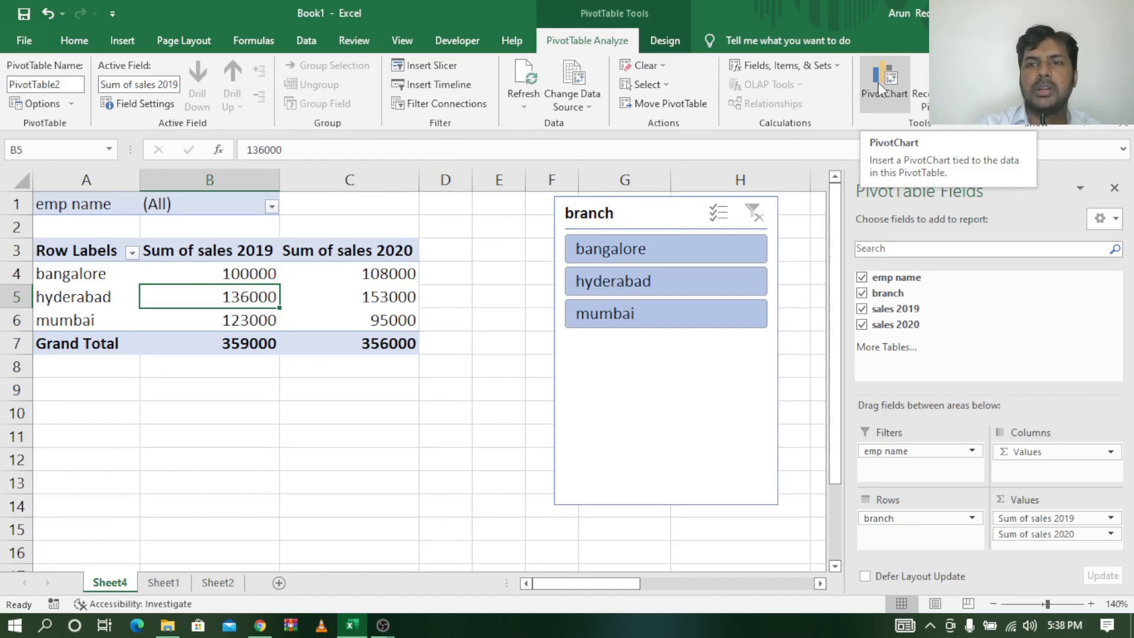
{"action": "left_click", "coordinate": [879, 87]}
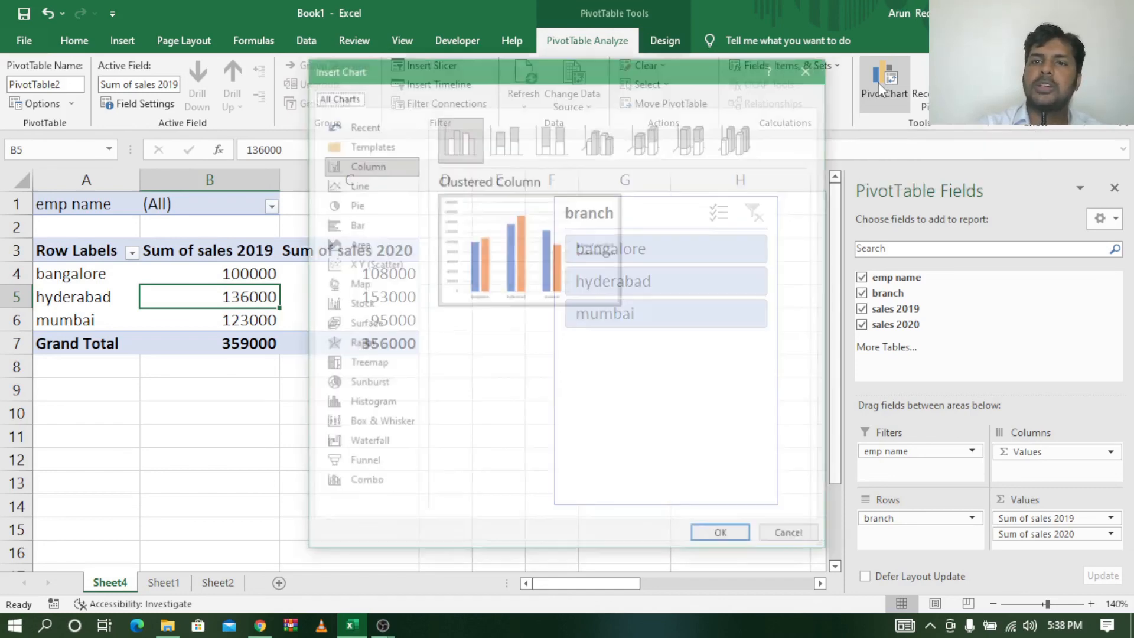
{"action": "mouse_move", "coordinate": [519, 272]}
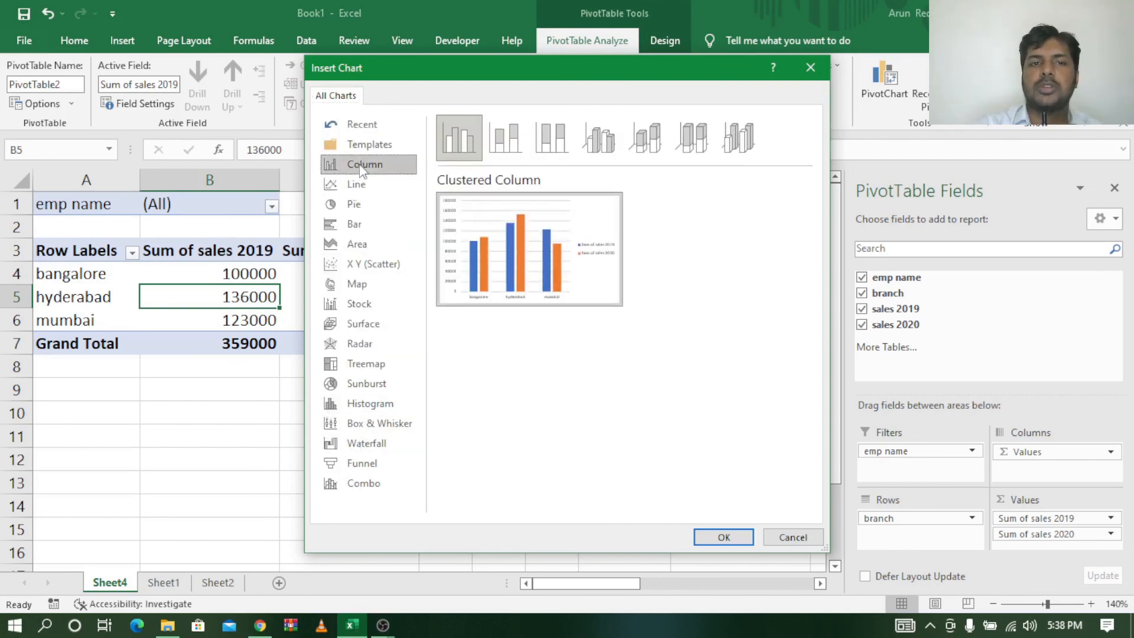
{"action": "left_click", "coordinate": [724, 537]}
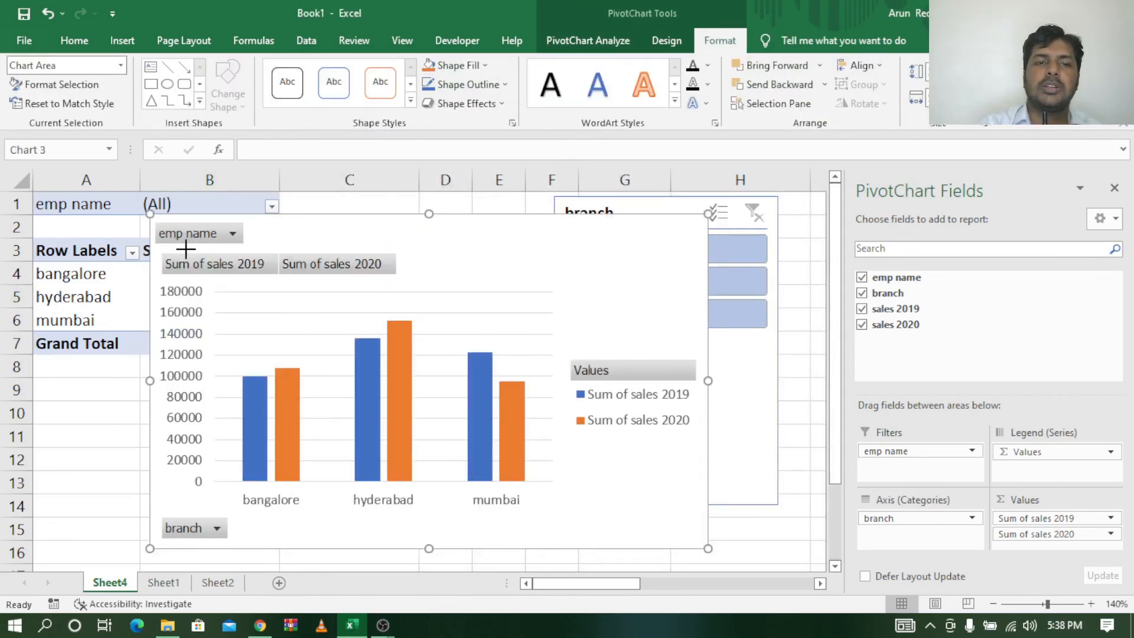
{"action": "left_click_drag", "start_coordinate": [149, 213], "coordinate": [267, 328]}
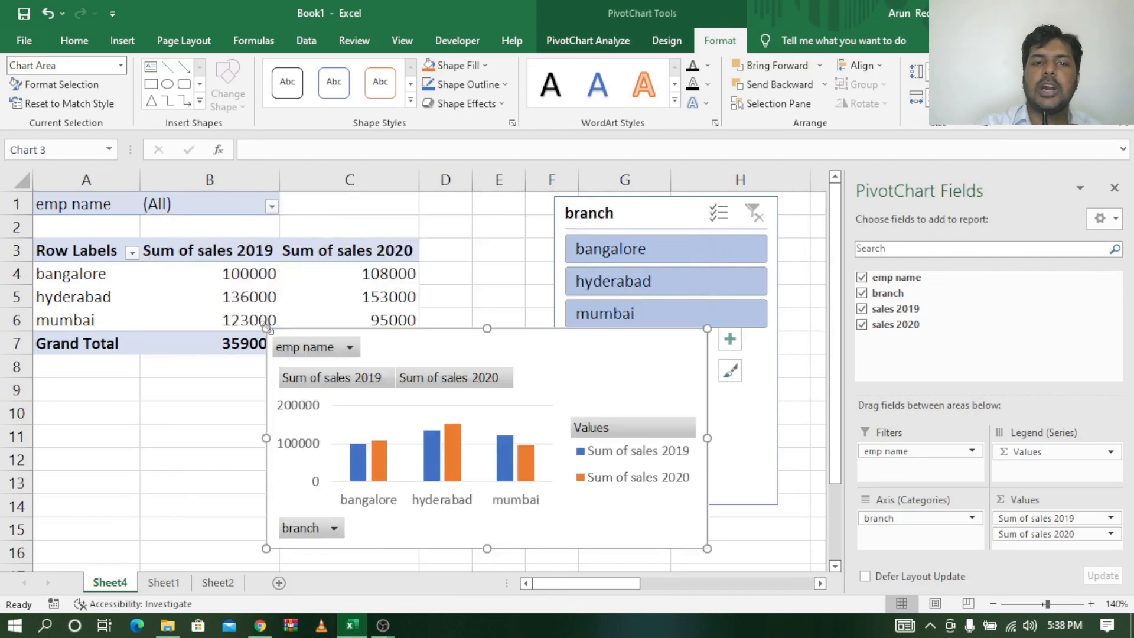
Filter the PivotTable and PivotChart with the branch slicer by bangalore and hyderabad in turn, and select the chart.
{"action": "left_click", "coordinate": [642, 255]}
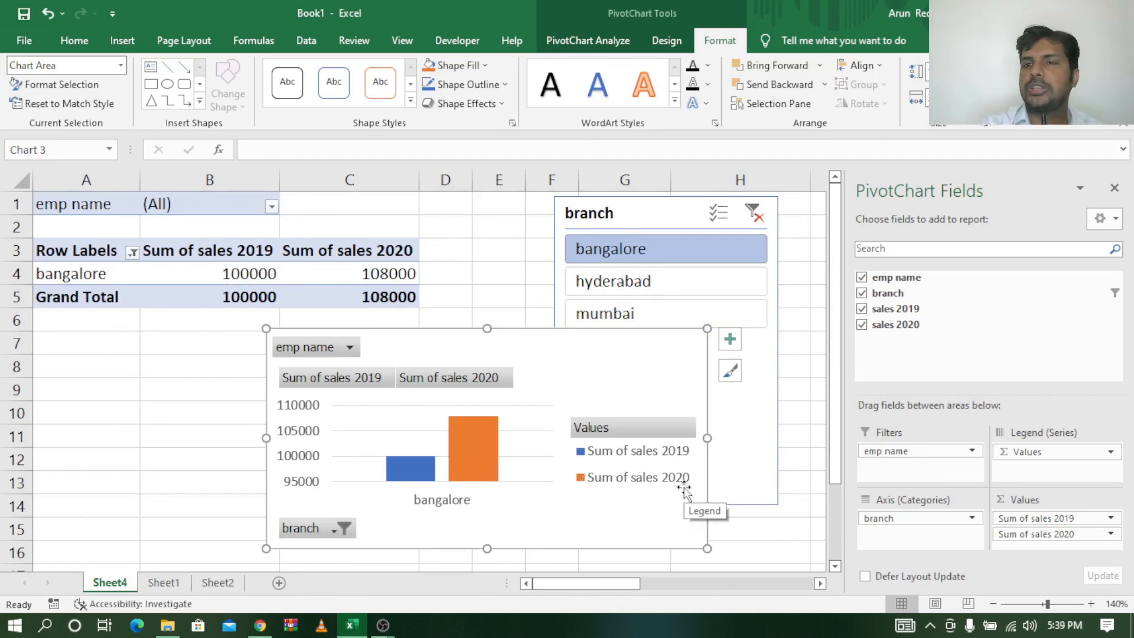
{"action": "left_click", "coordinate": [645, 282]}
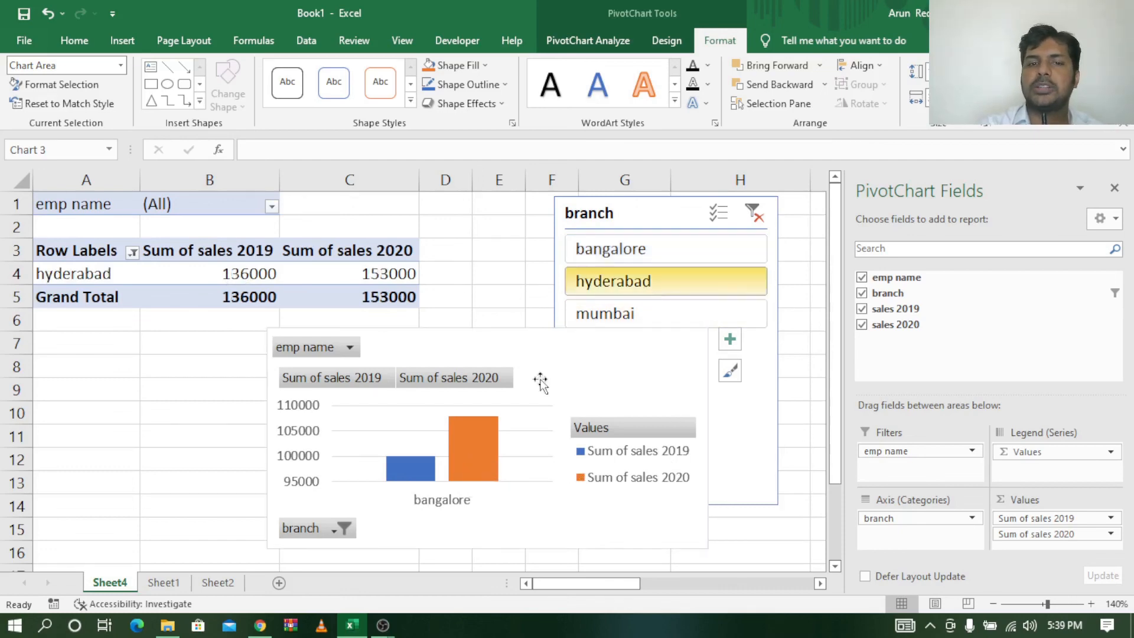
{"action": "left_click", "coordinate": [435, 530]}
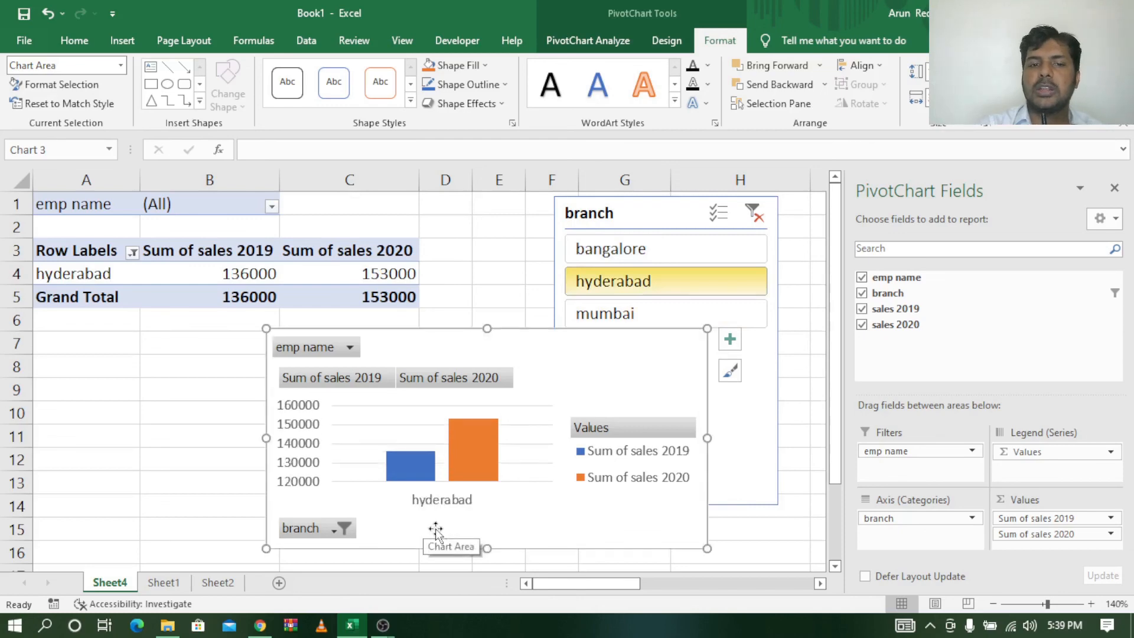